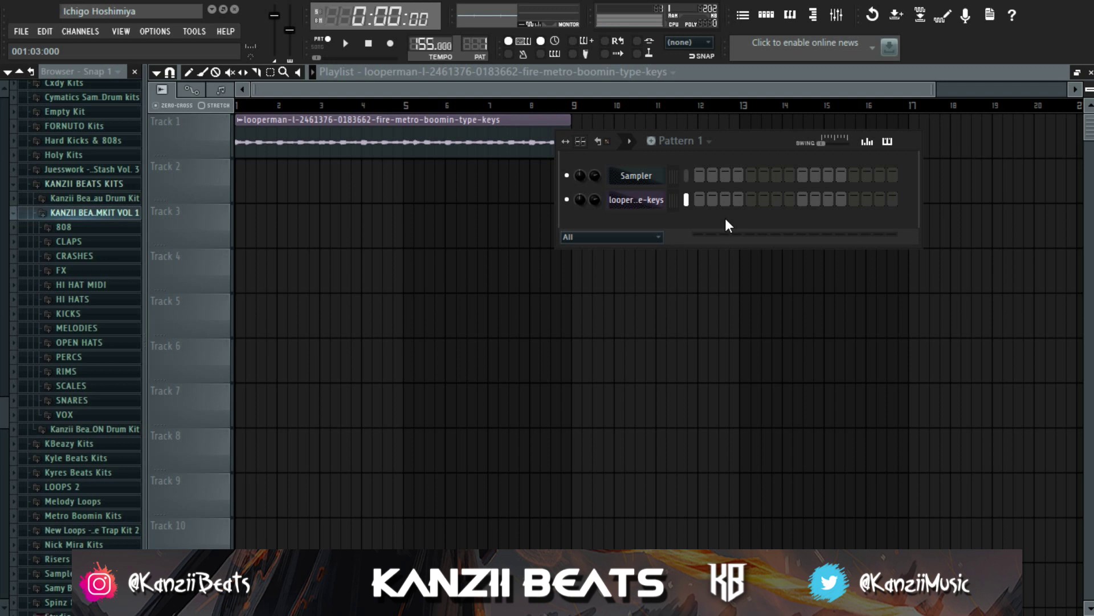
- Hide the channel rack and play the melody loop on Track 1 in song mode
click(653, 276)
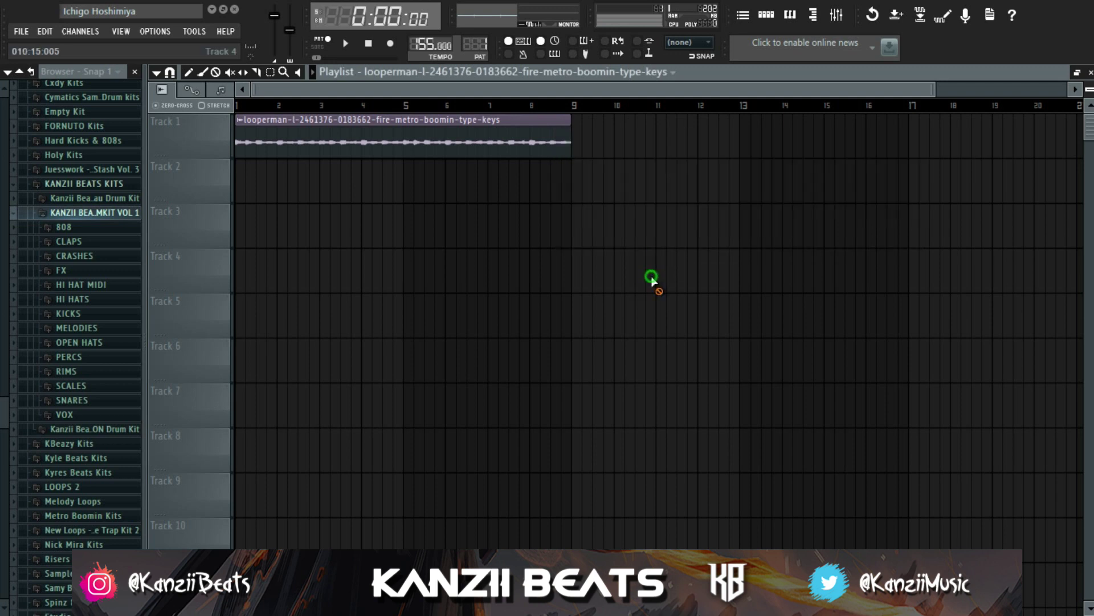
click(767, 15)
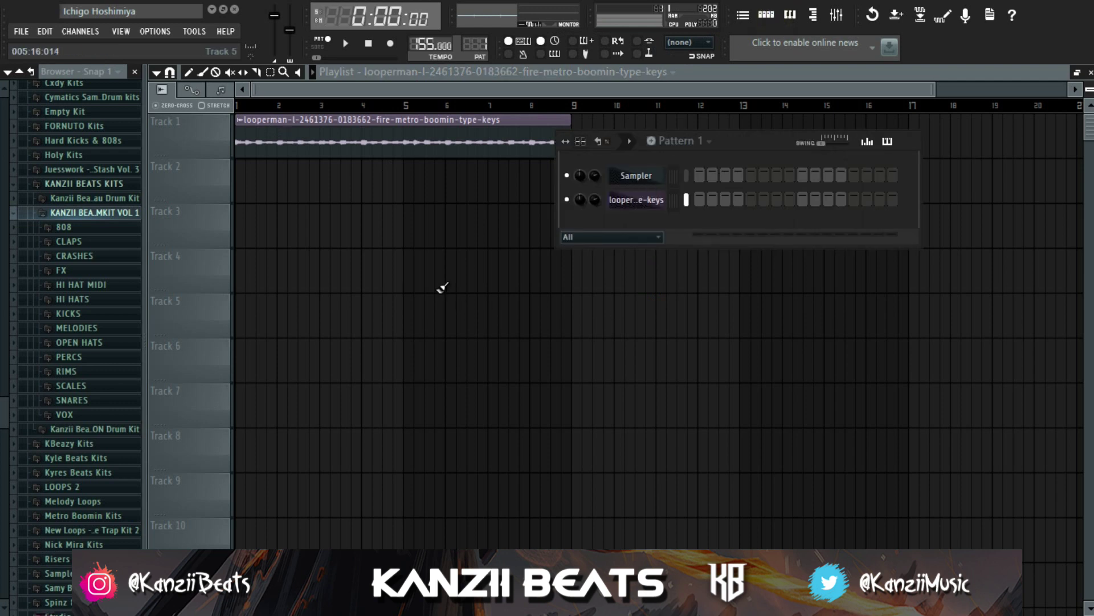
click(435, 284)
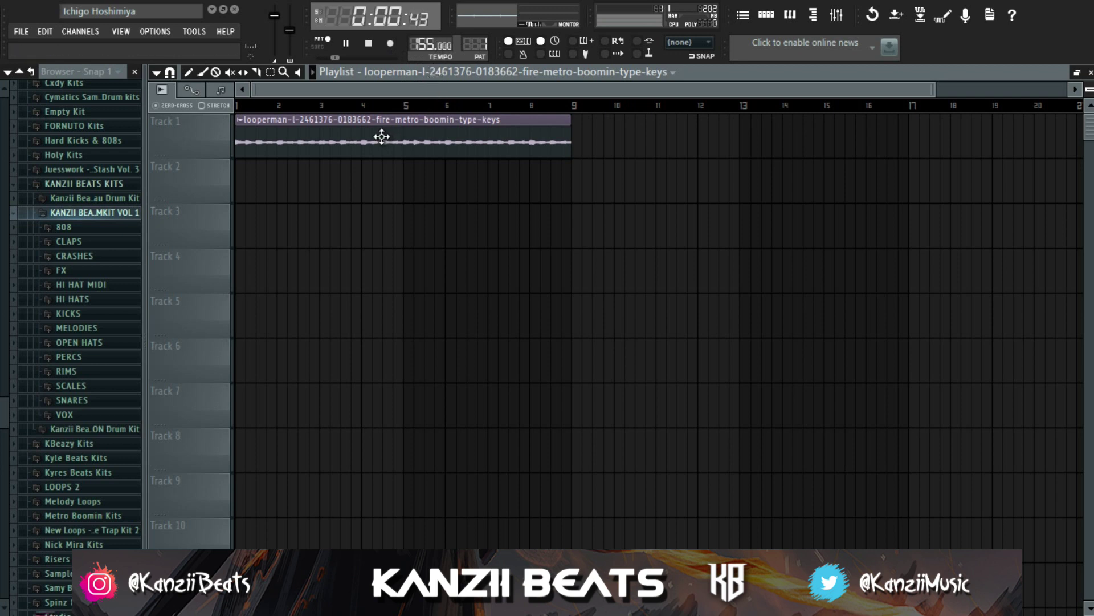
click(321, 45)
key(space)
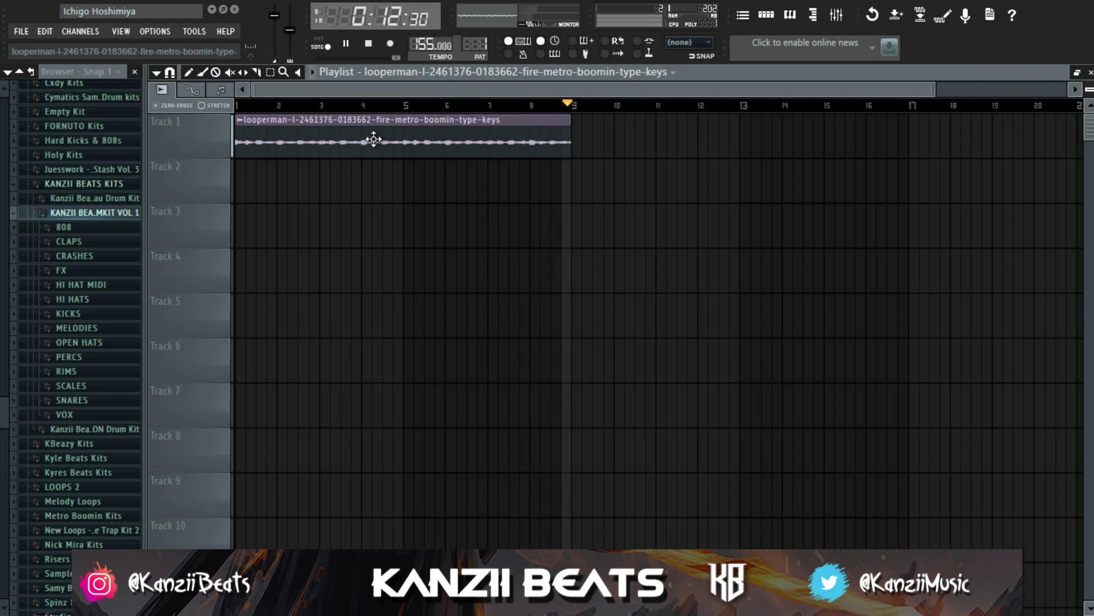
key(space)
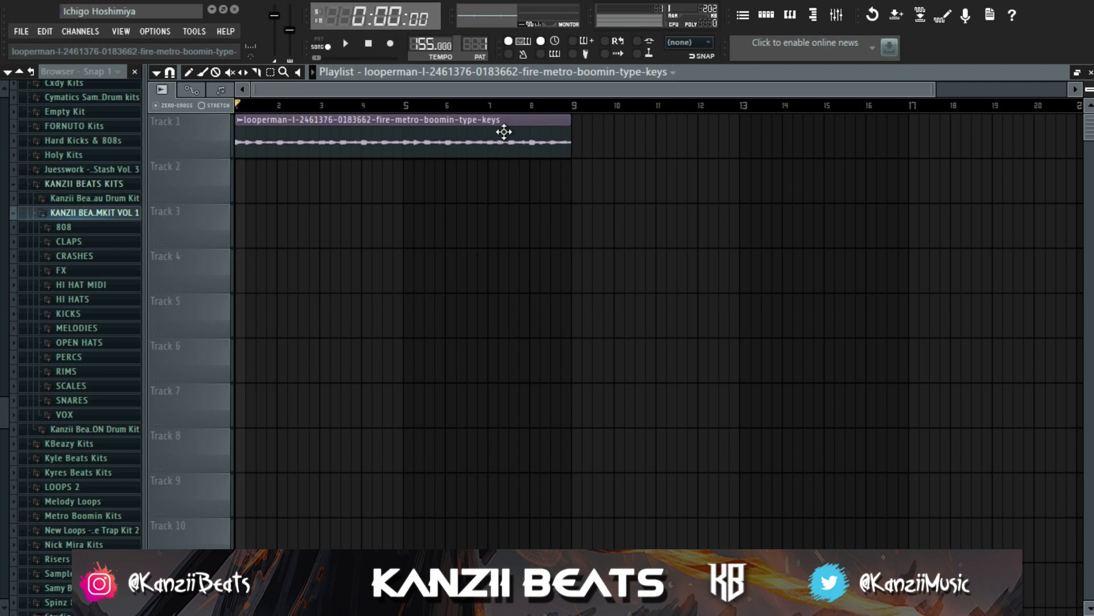
- Check the melody loop's channel settings while auditioning it
double_click(481, 141)
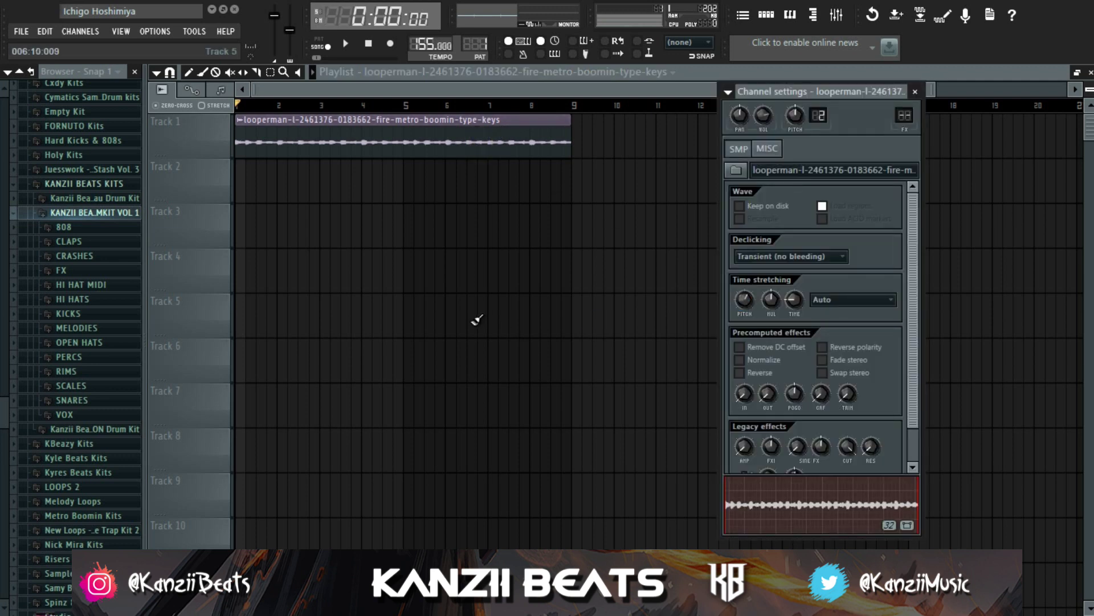
key(Escape)
key(space)
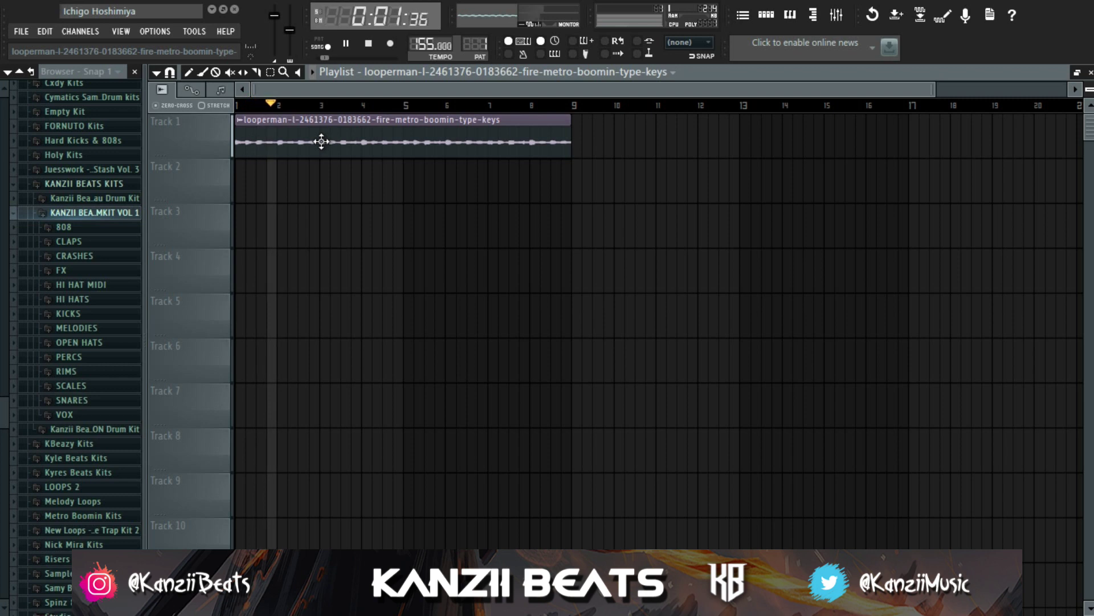
double_click(321, 142)
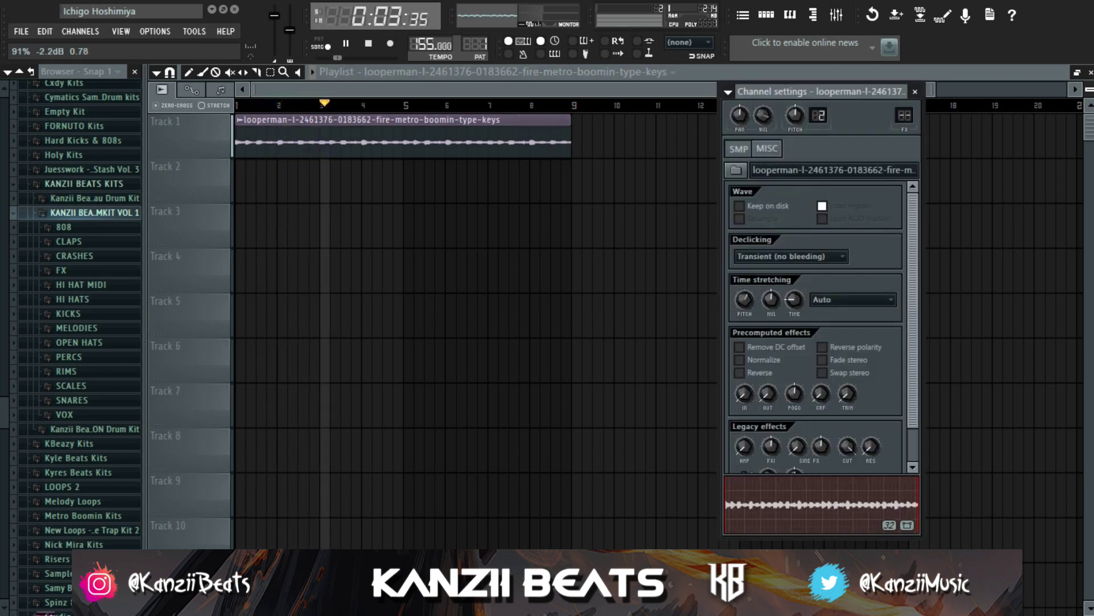
key(Escape)
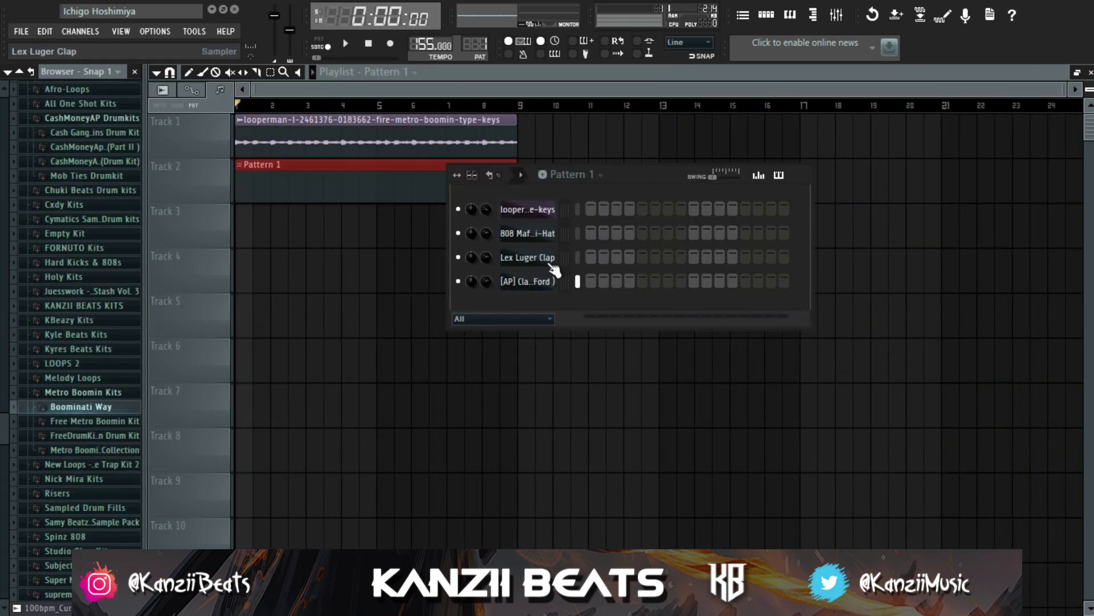
- Normalize the 808 Mafia Hi-Hat sample and give it a quick fade-out of about 21%
click(539, 242)
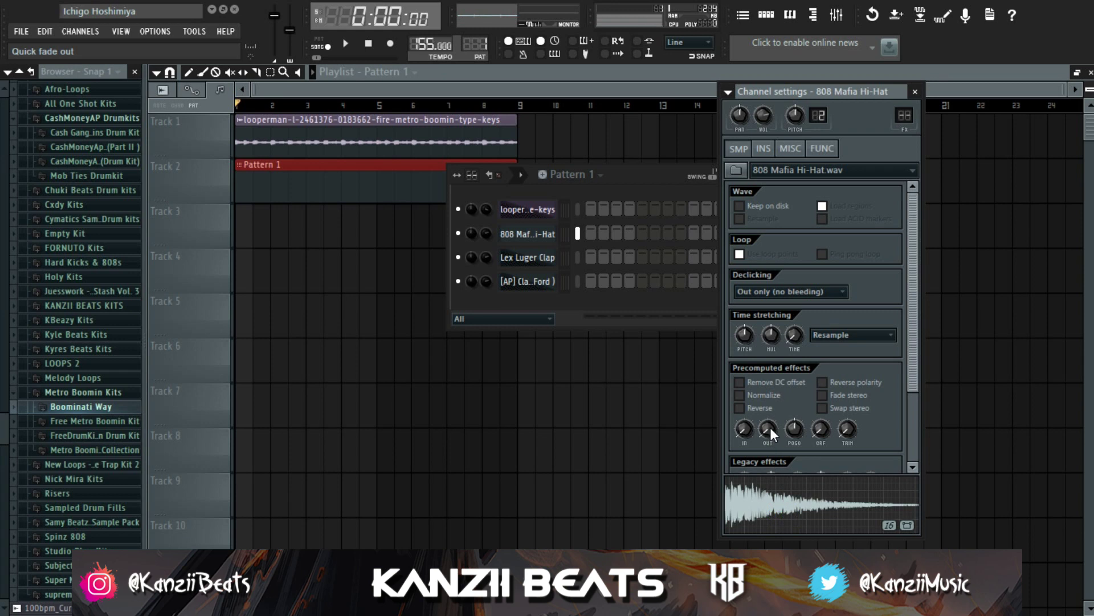
drag(770, 430, 769, 416)
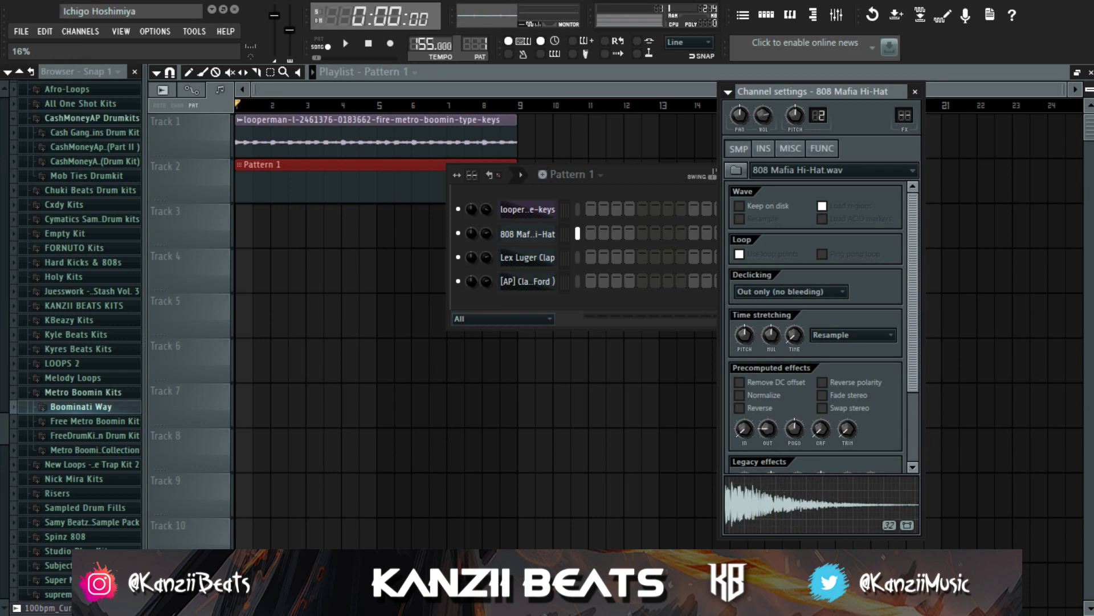
click(751, 394)
click(761, 497)
click(545, 239)
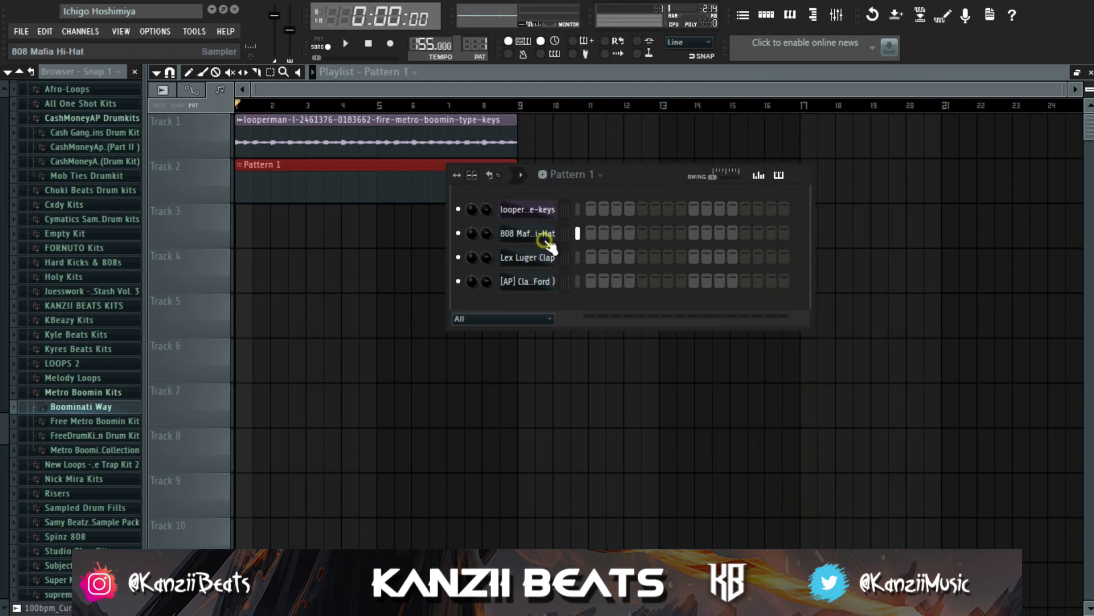
- Fill the 808 Mafia Hi-Hat channel with a hit every 2 steps and open it in the piano roll
right_click(545, 241)
click(614, 347)
right_click(545, 233)
click(580, 235)
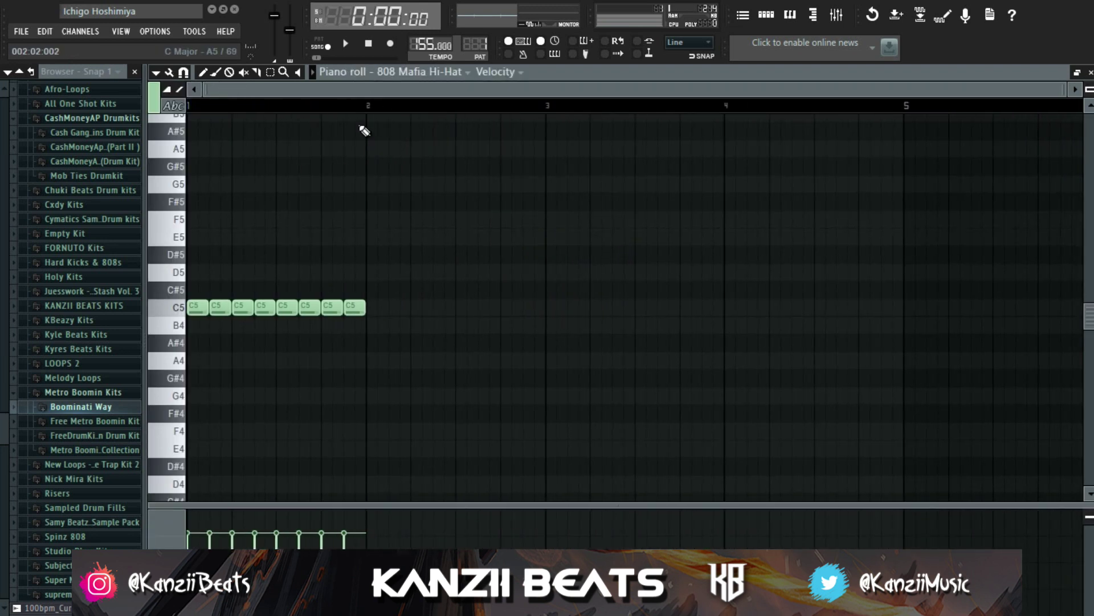
- Repeat the one-bar hi-hat pattern to fill eight bars and play it together with the melody
key(ctrl+a)
key(ctrl+b)
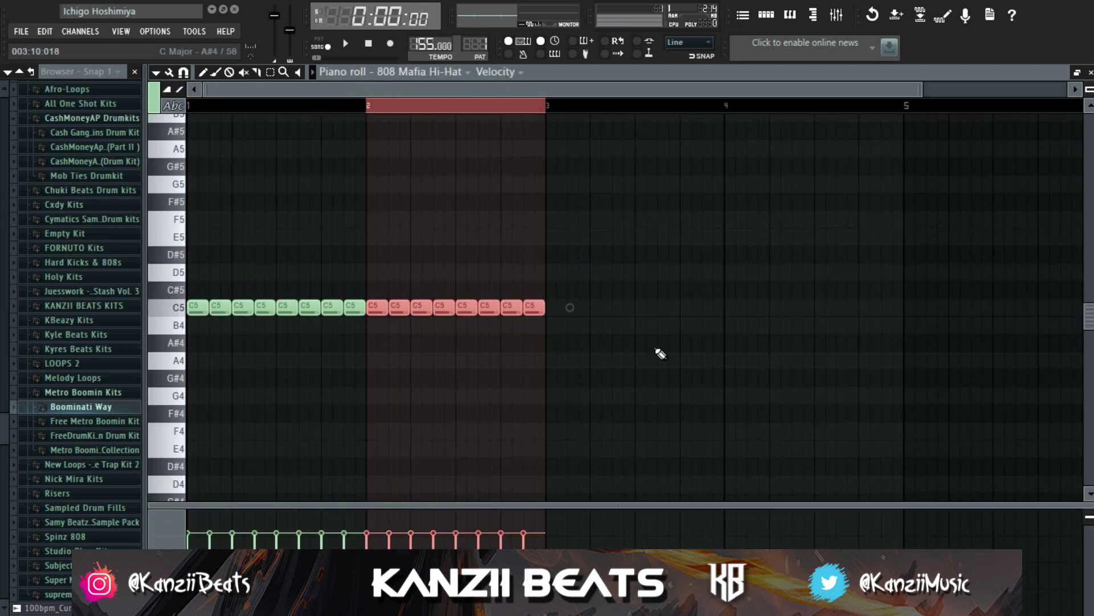
key(ctrl+b)
key(ctrl+b)
key(ctrl+b)
key(ctrl+b)
key(ctrl+b)
key(ctrl+b)
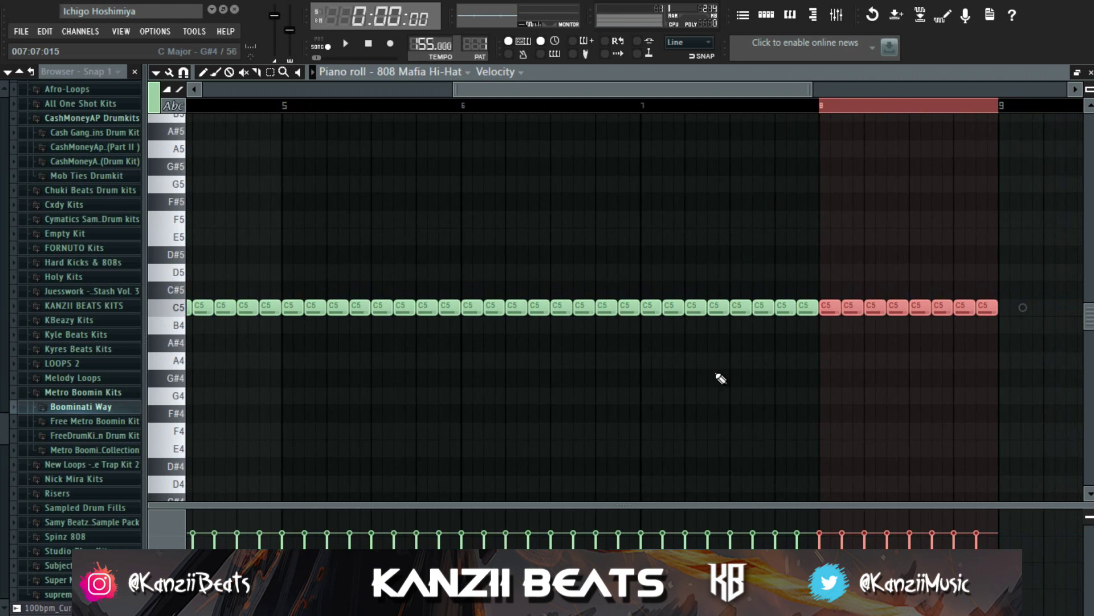
key(ctrl+d)
key(Escape)
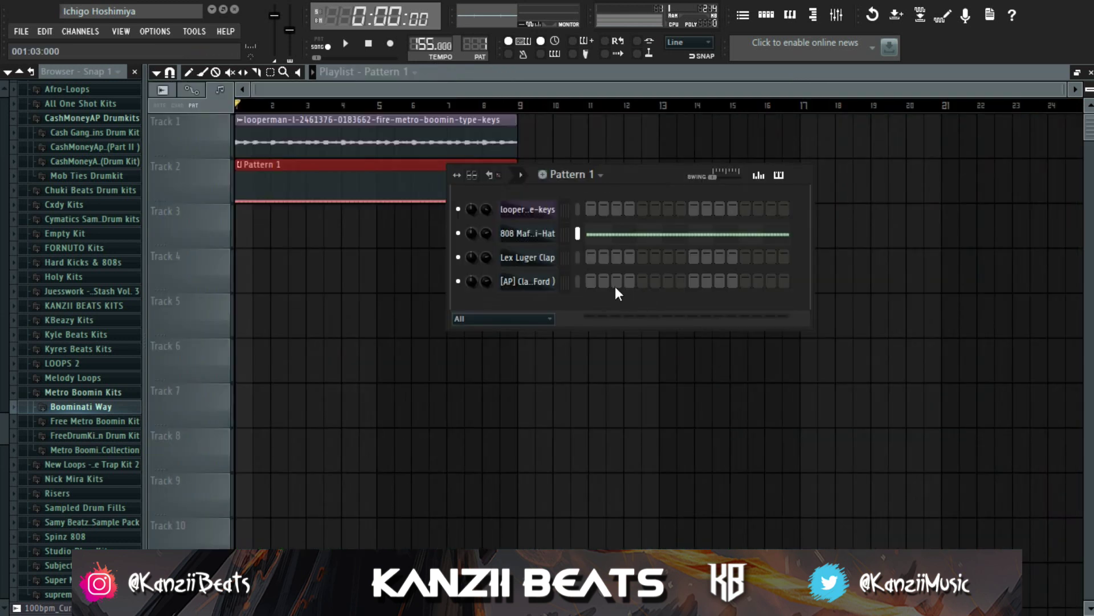
key(space)
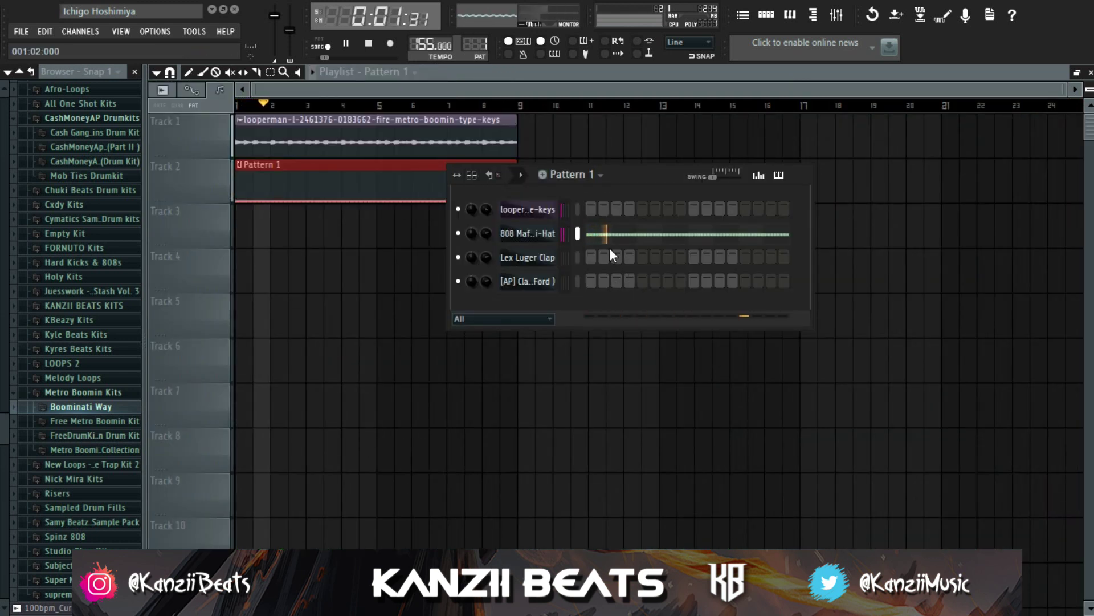
key(space)
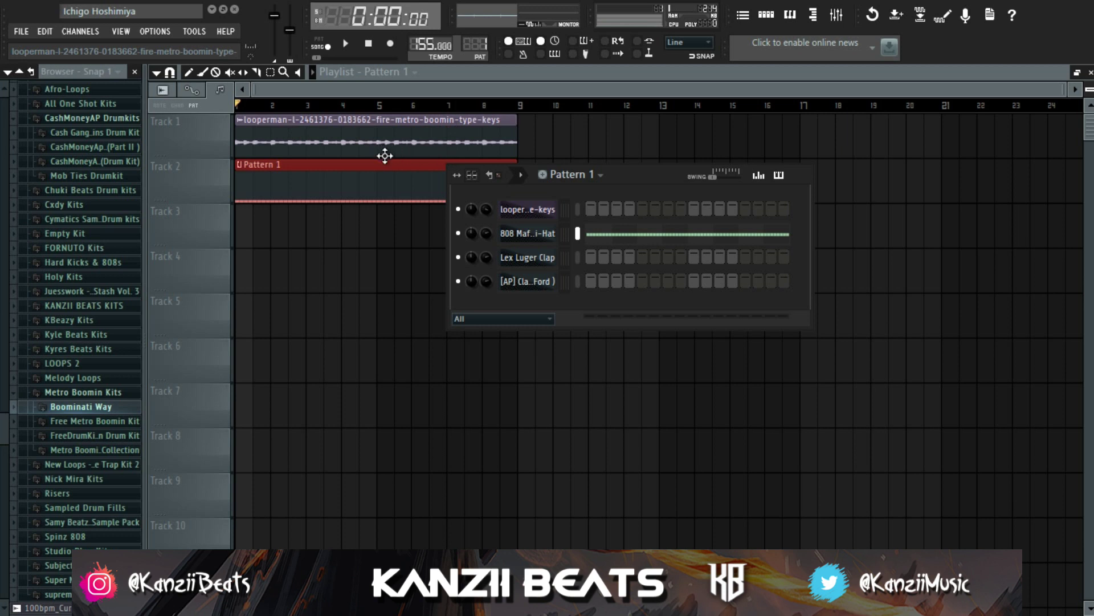
- In the hi-hat piano roll, replace the third hit of each of the first four bars with two one-step C5 notes
click(619, 234)
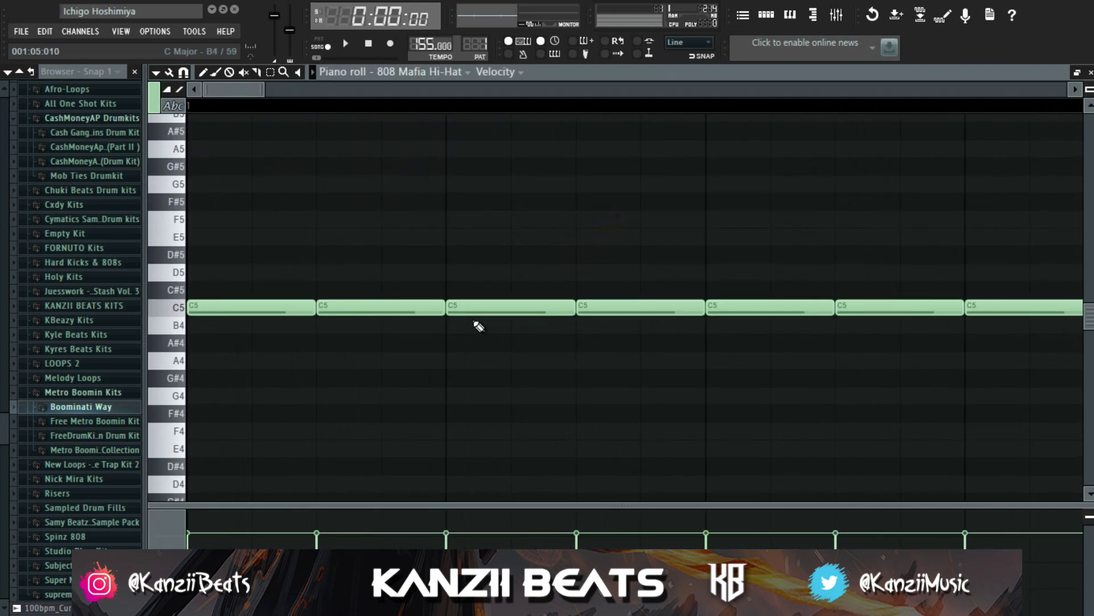
scroll(474, 325, down, 10)
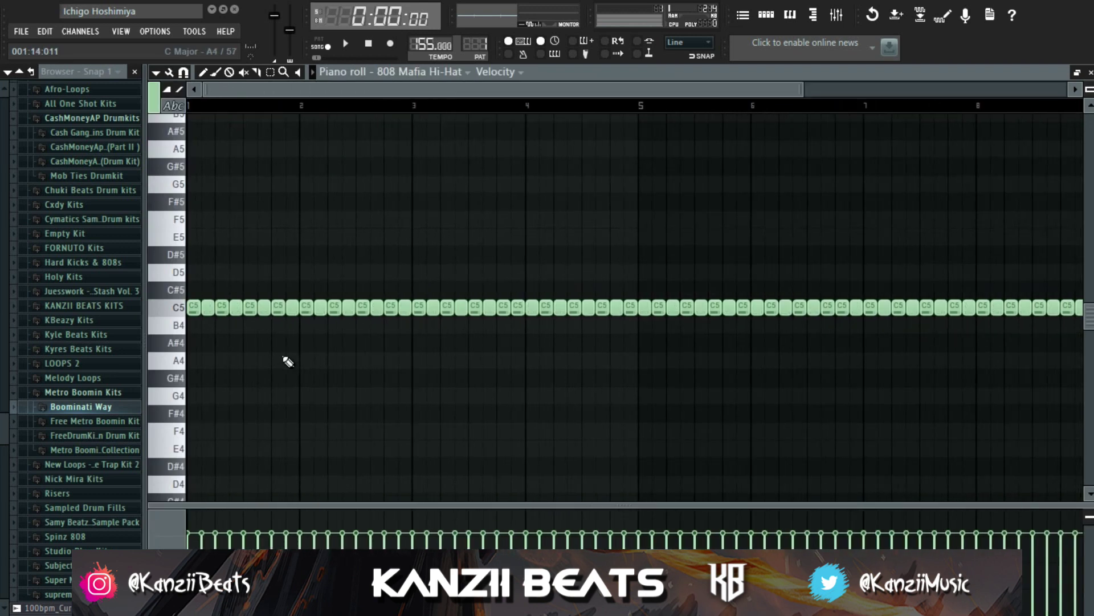
key(Page_Up)
key(space)
key(space)
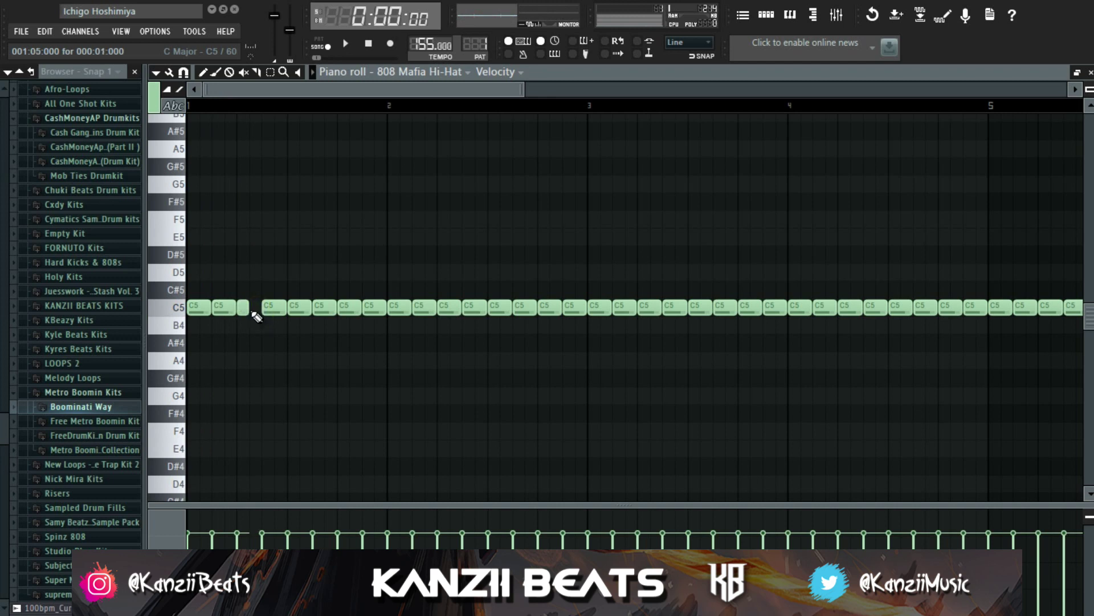
key(space)
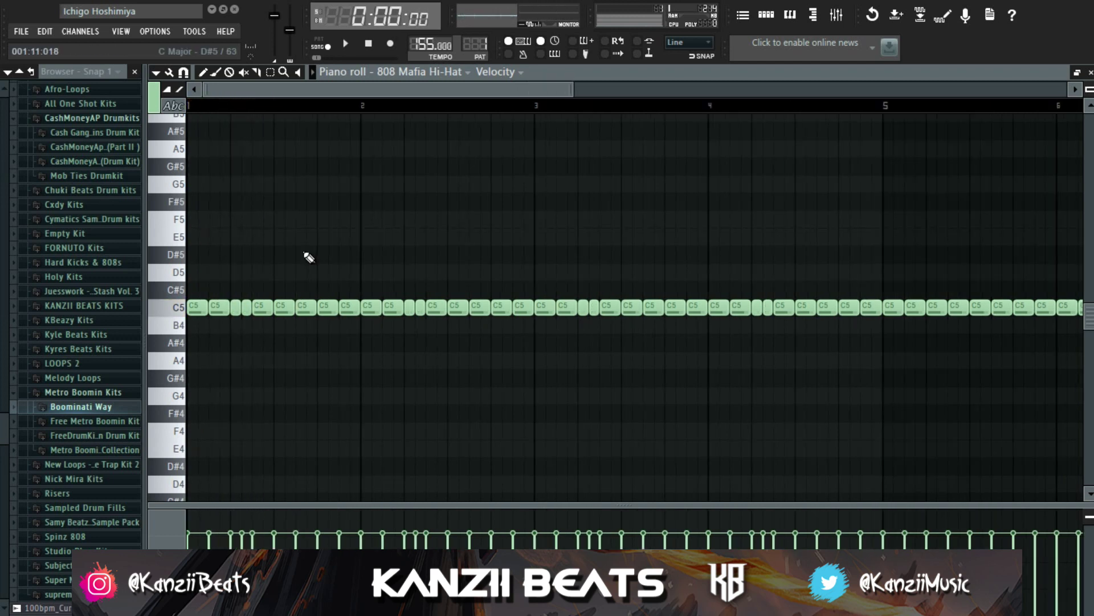
- Add a two-step D#5 hi-hat note at step 11 of bar 1 and play it back
click(295, 253)
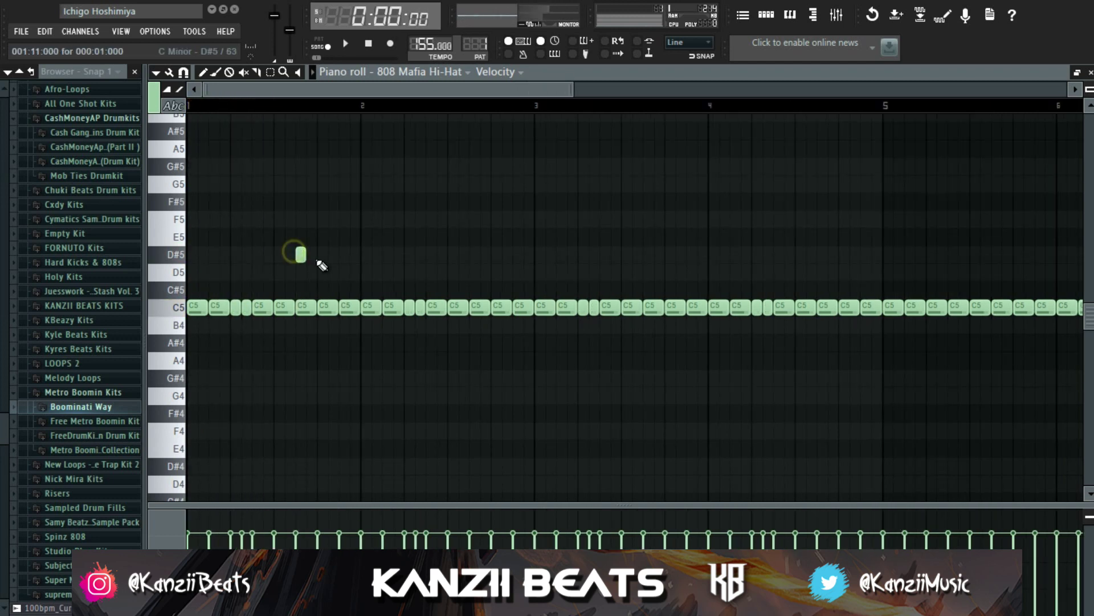
key(space)
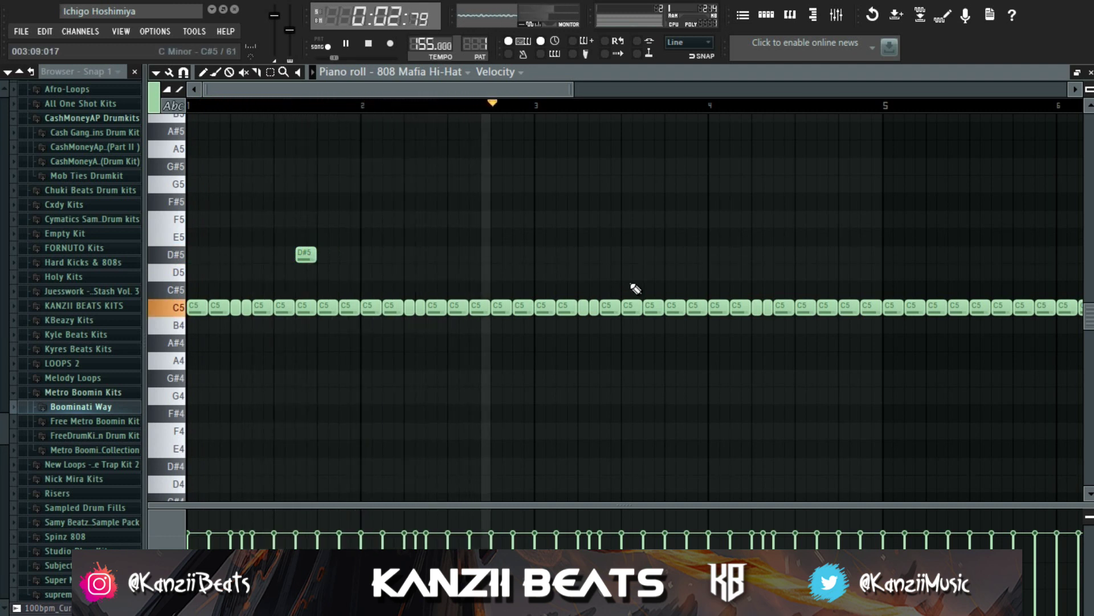
key(space)
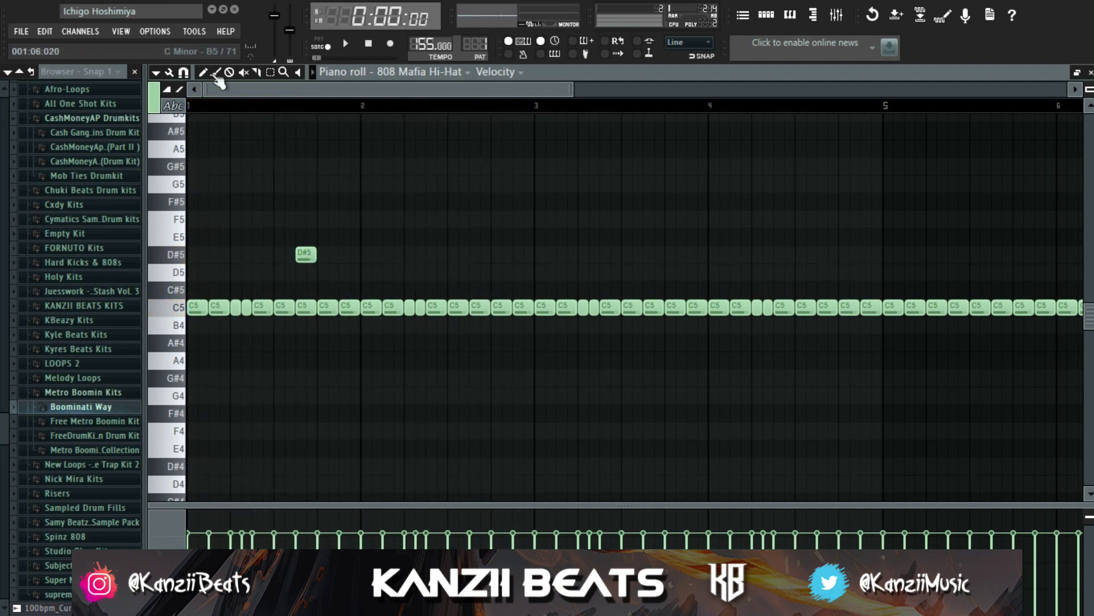
- Set the piano roll snap to 1/6 step and draw a fast B4 hi-hat roll from step 11 of bar 2 up to the next hit
click(183, 73)
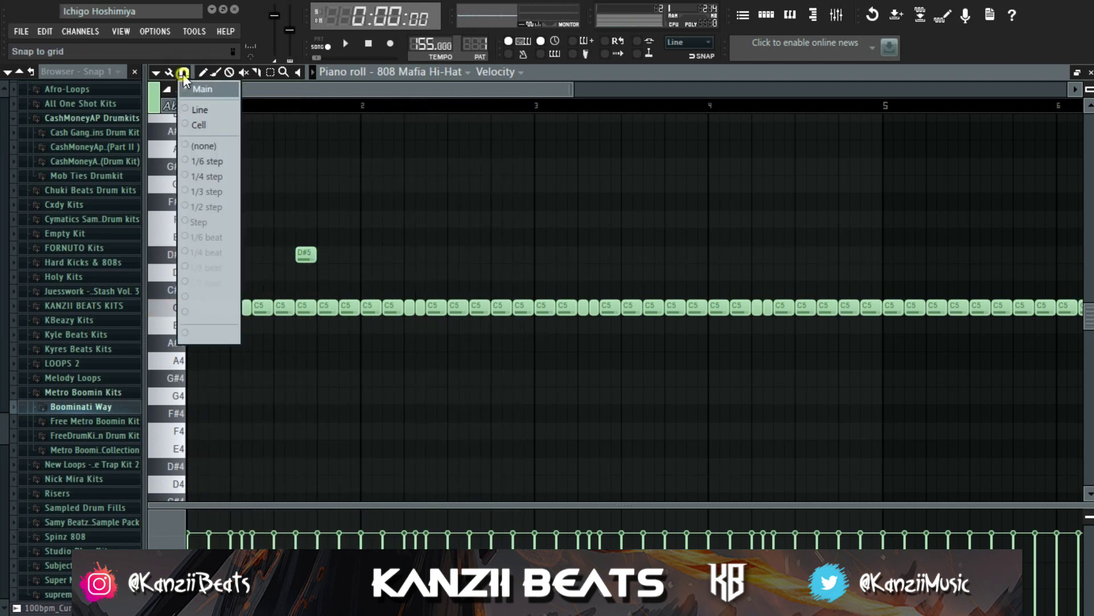
click(220, 149)
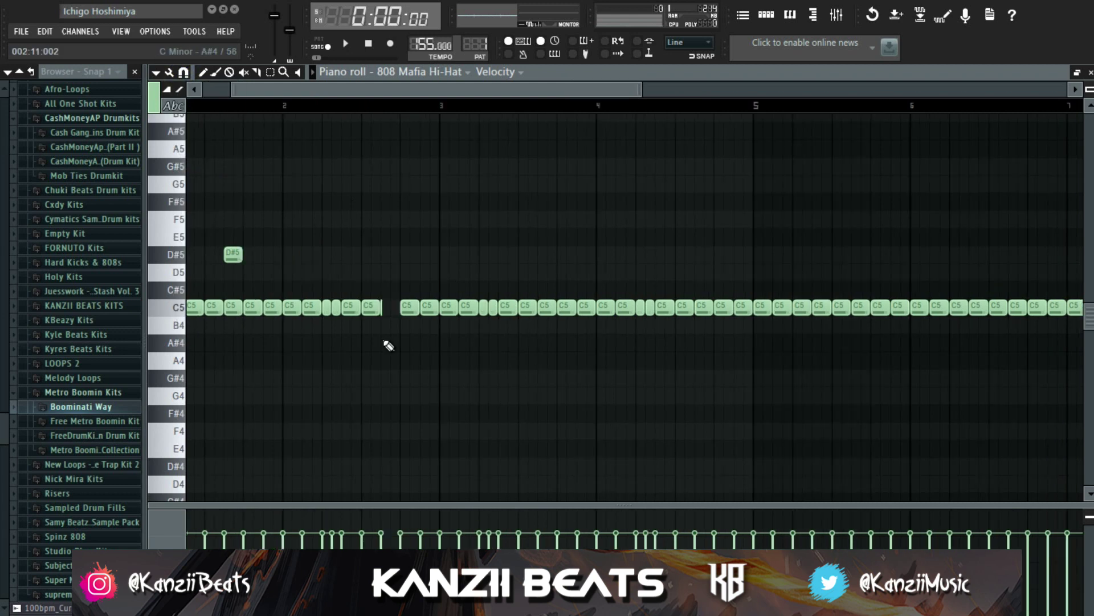
scroll(388, 345, up, 4)
click(368, 327)
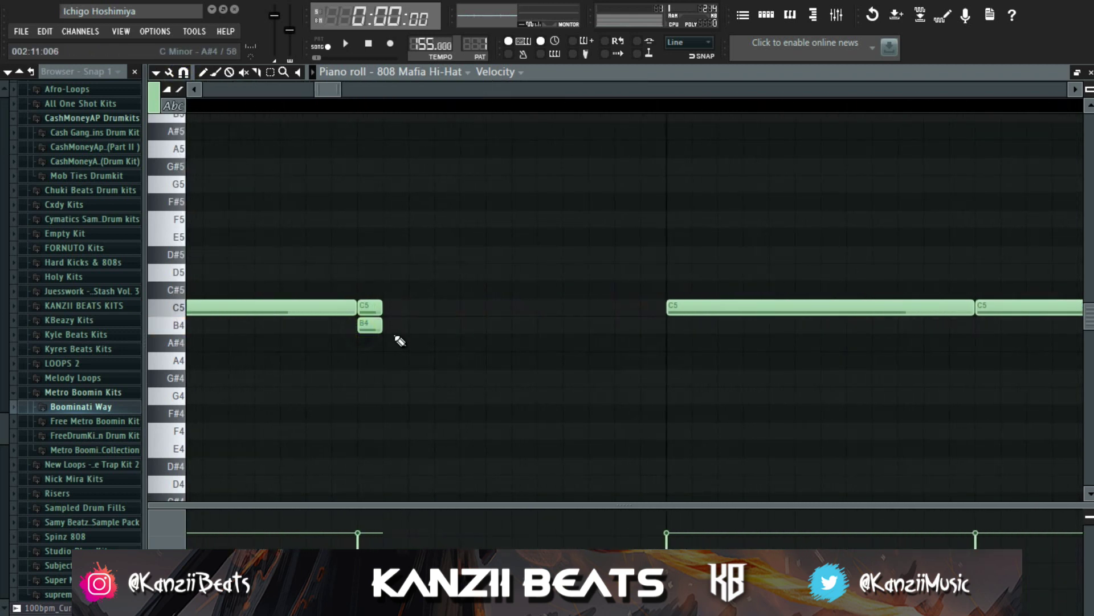
click(393, 326)
click(419, 327)
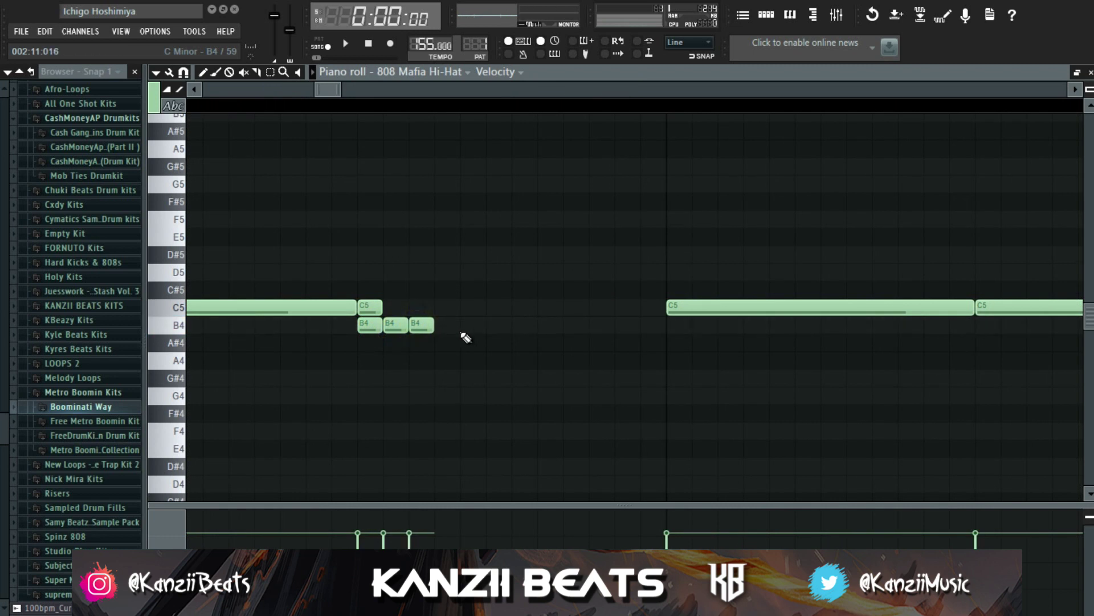
click(448, 325)
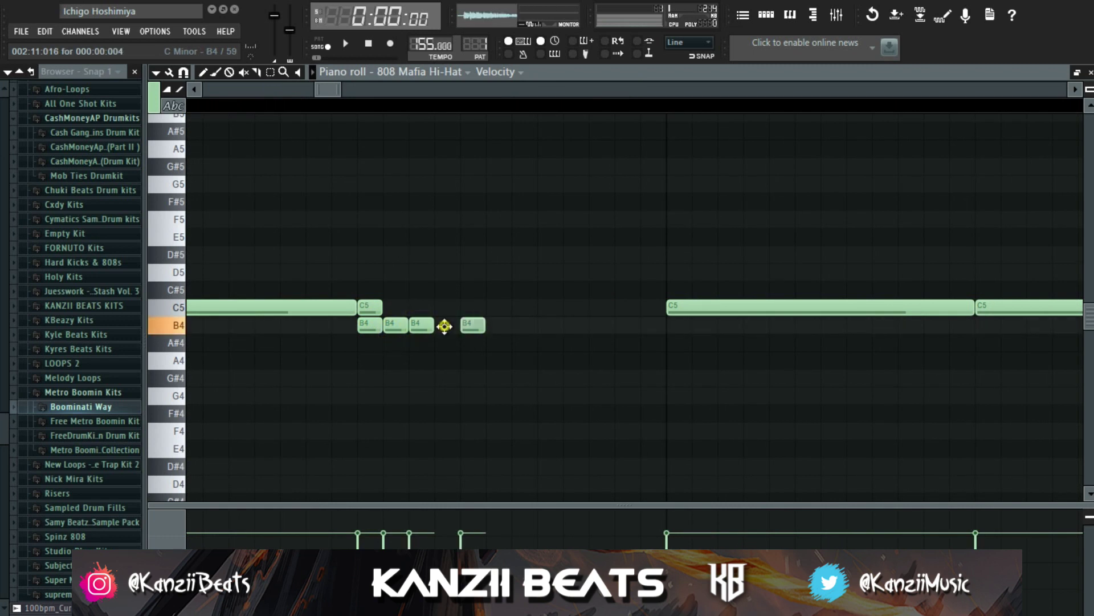
drag(472, 325, 666, 335)
scroll(661, 367, down, 6)
key(space)
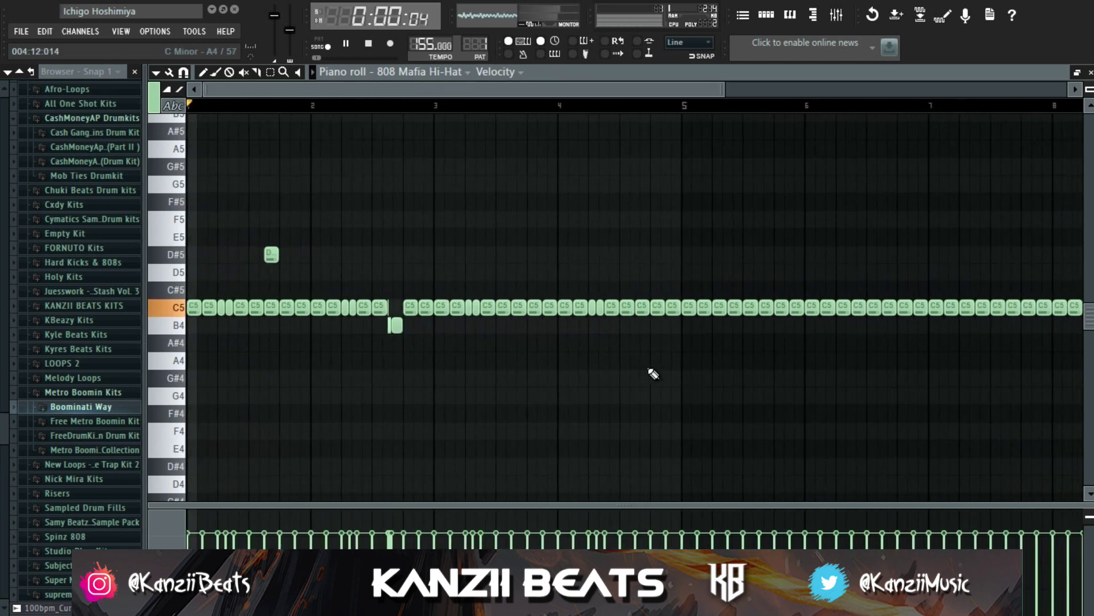
key(space)
- Add a two-step A#4 note at step 9 of bar 4 and place a copy of the B4 roll right after it on A#4
scroll(432, 346, down, 2)
click(449, 343)
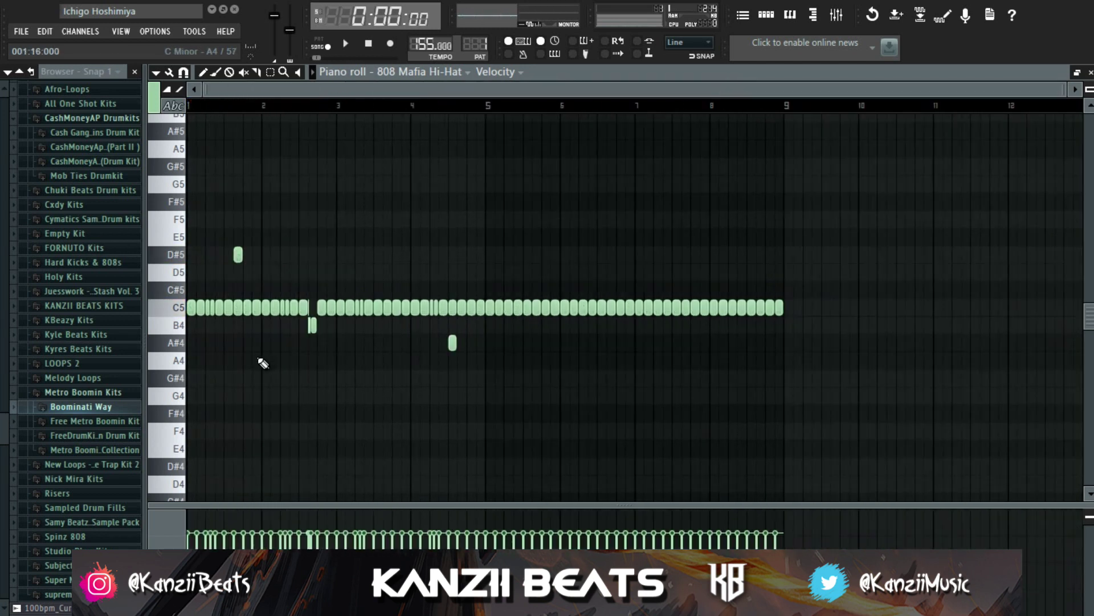
scroll(301, 310, up, 4)
scroll(318, 338, up, 2)
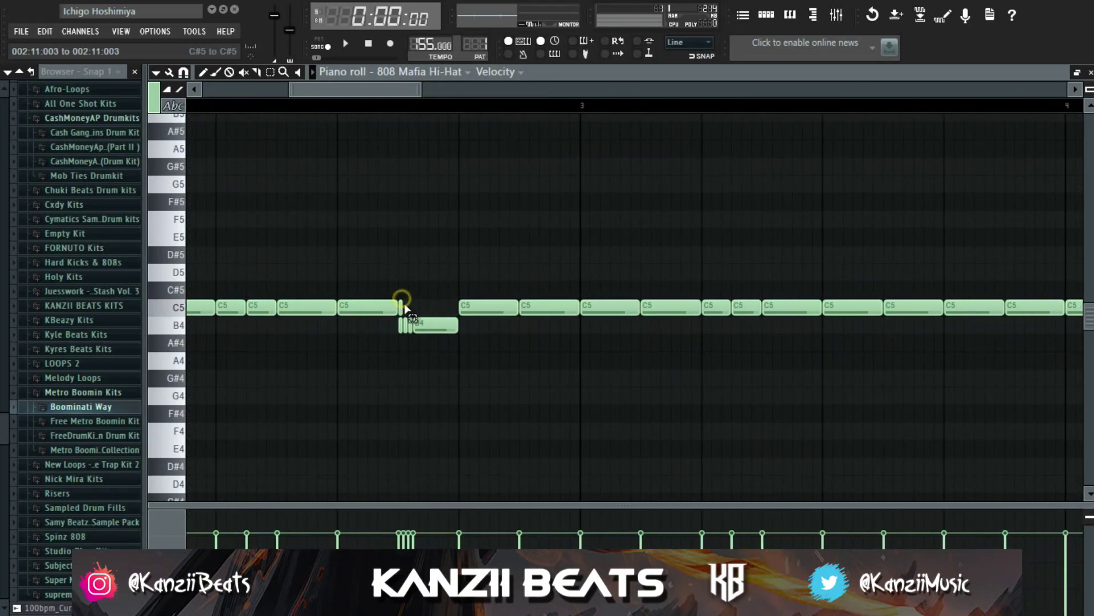
drag(433, 333, 637, 399)
scroll(623, 399, down, 6)
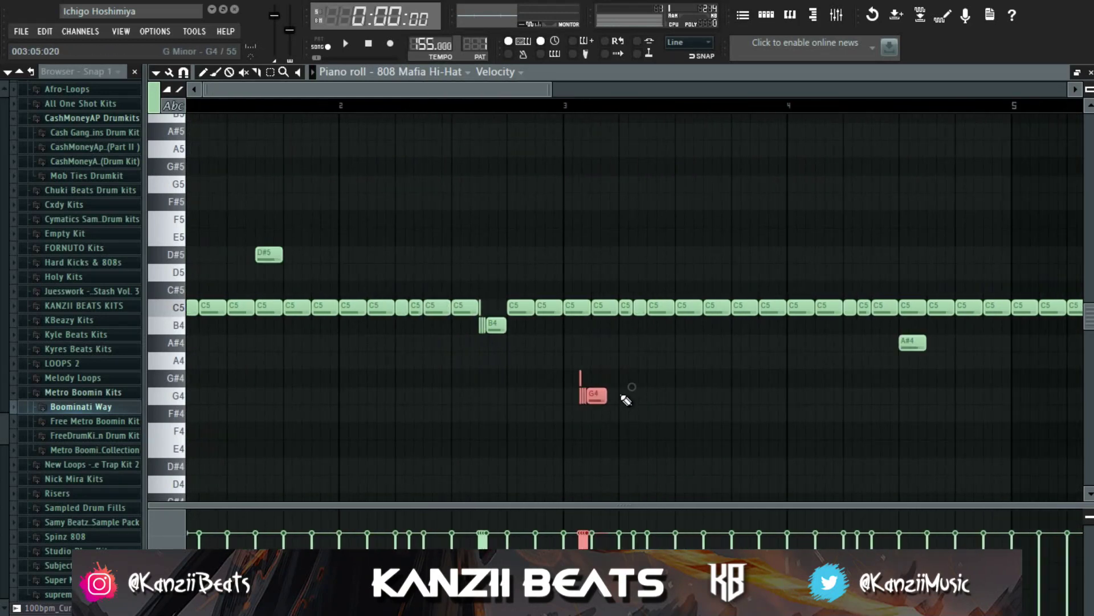
drag(343, 394, 458, 341)
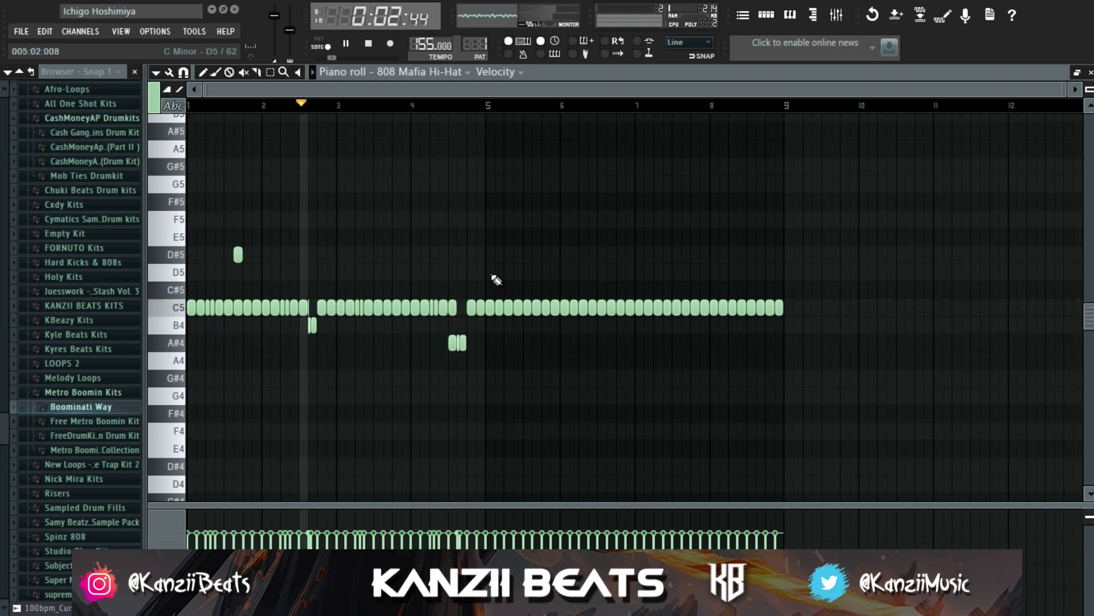
- Replace the hi-hat notes in bars 5 to 8 with a copy of the first four bars and play the pattern
drag(490, 265, 853, 367)
key(Delete)
key(ctrl+b)
ctrl+click(549, 389)
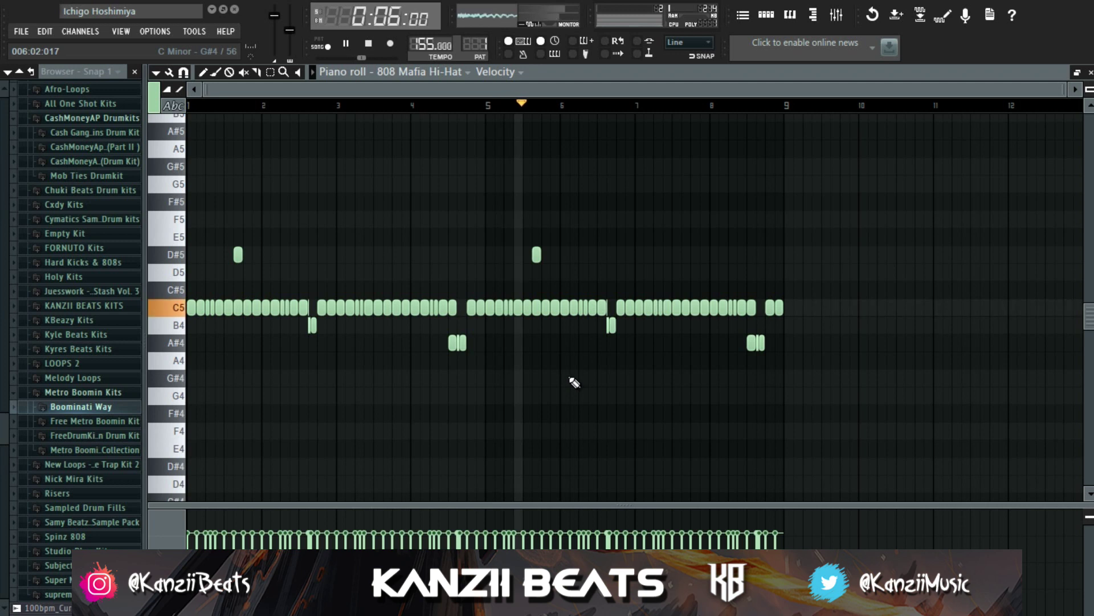
- Add a roll of six D5 hi-hat notes across the last beat of bar 8 and play the pattern
scroll(850, 345, up, 5)
key(space)
scroll(753, 317, up, 1)
click(592, 272)
key(ctrl+b)
key(ctrl+b)
key(ctrl+b)
scroll(652, 285, up, 3)
key(space)
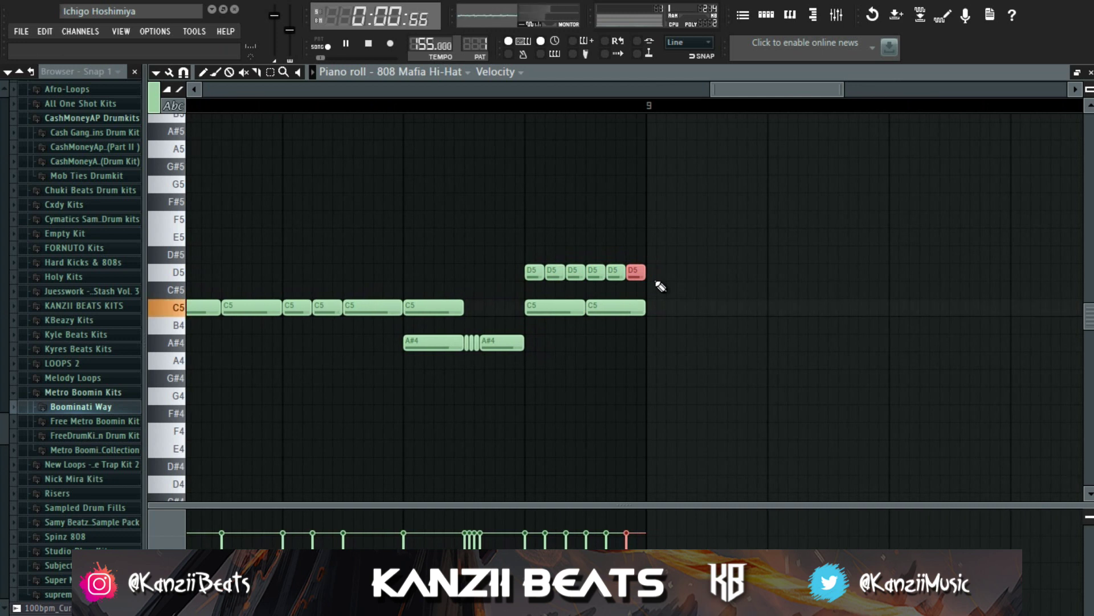
ctrl+click(676, 303)
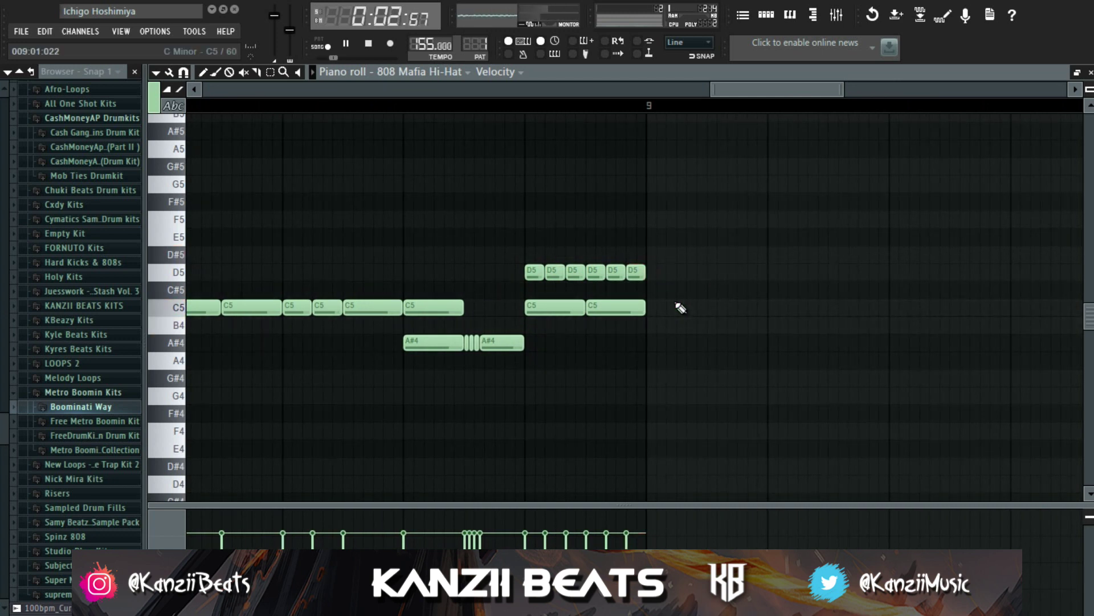
scroll(679, 309, down, 5)
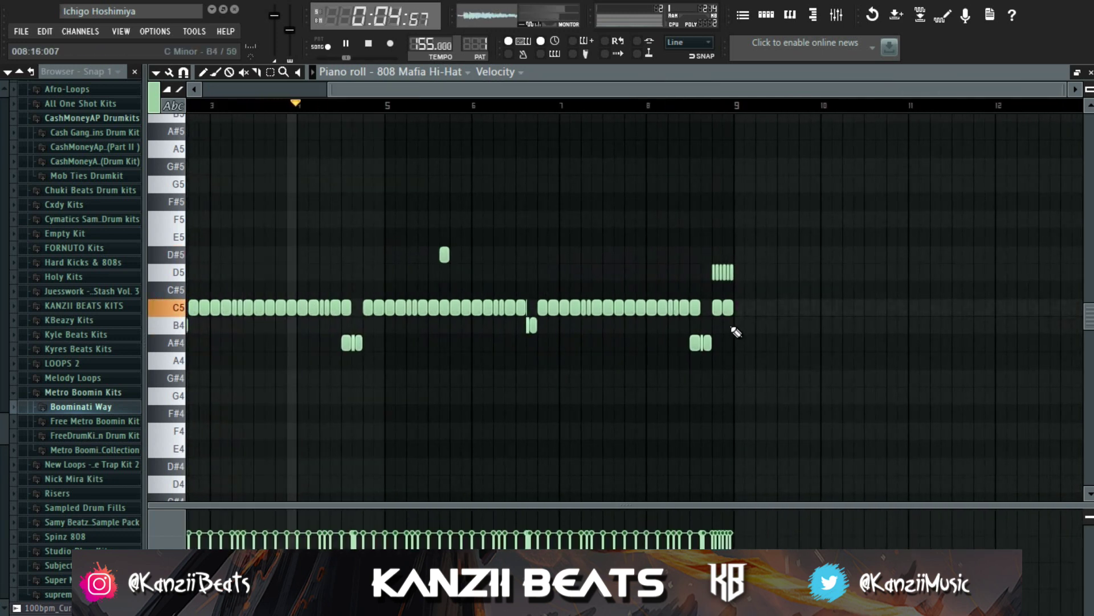
scroll(738, 368, down, 1)
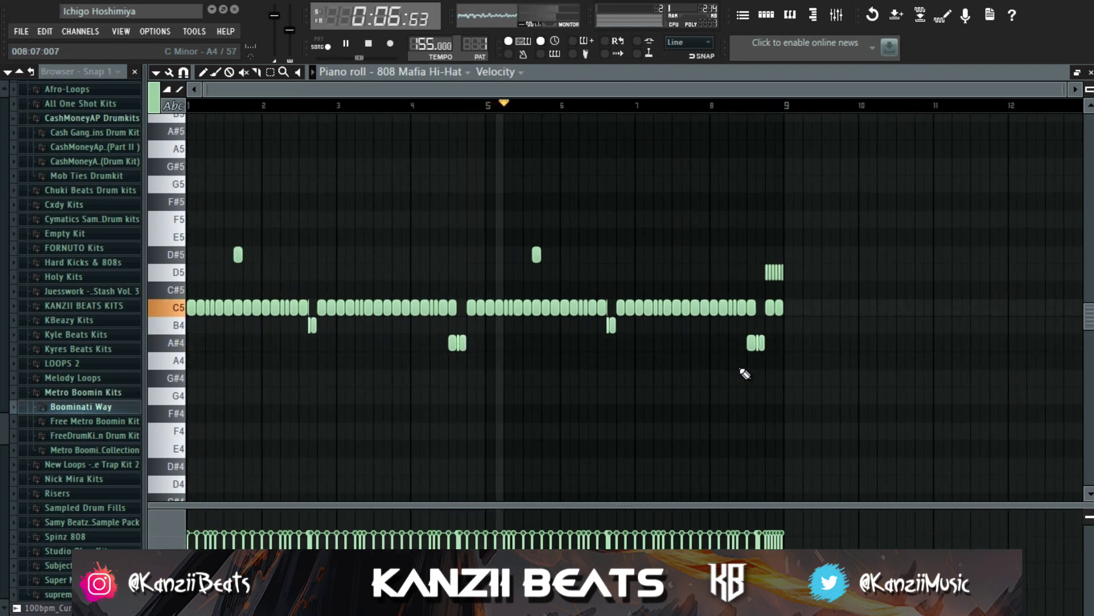
scroll(748, 368, down, 2)
key(space)
- Shape the velocities of the D5 roll at the end of bar 8 into a rising ramp and play the pattern
drag(742, 151, 775, 171)
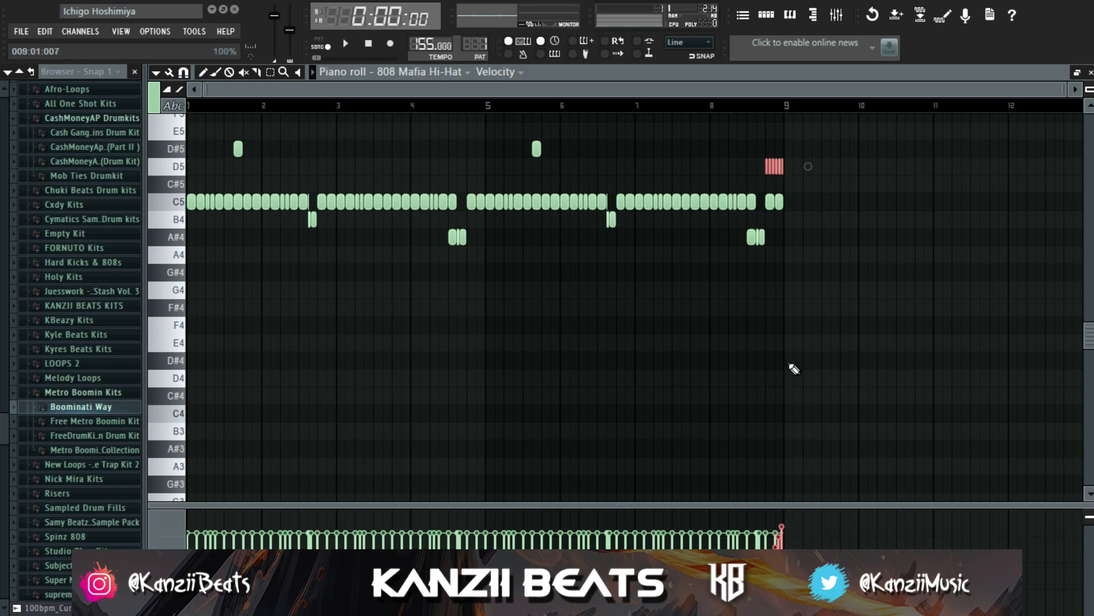
click(795, 388)
key(space)
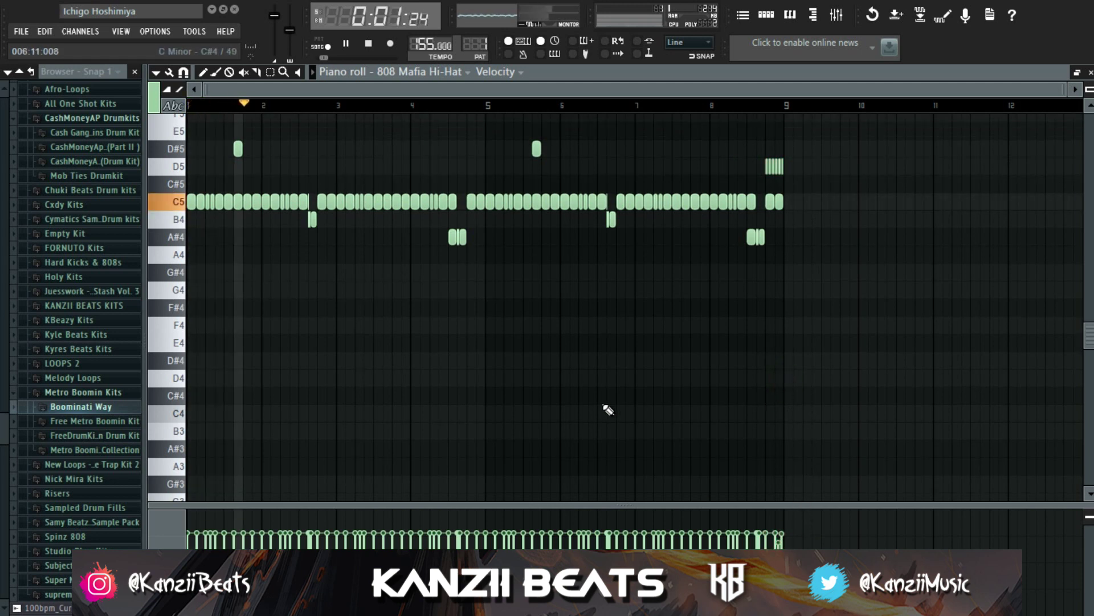
key(Escape)
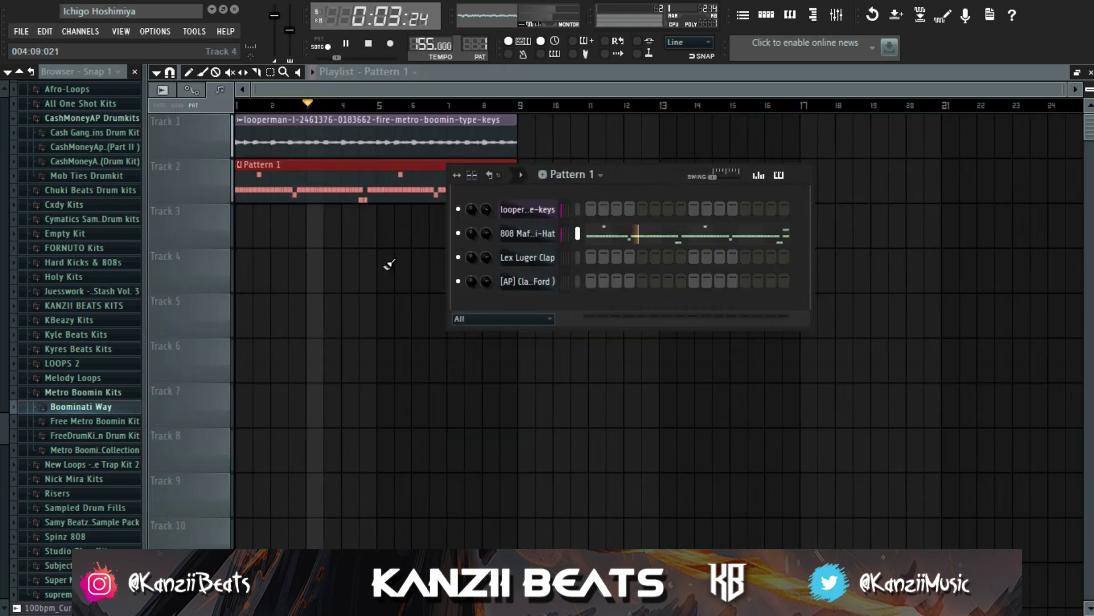
key(space)
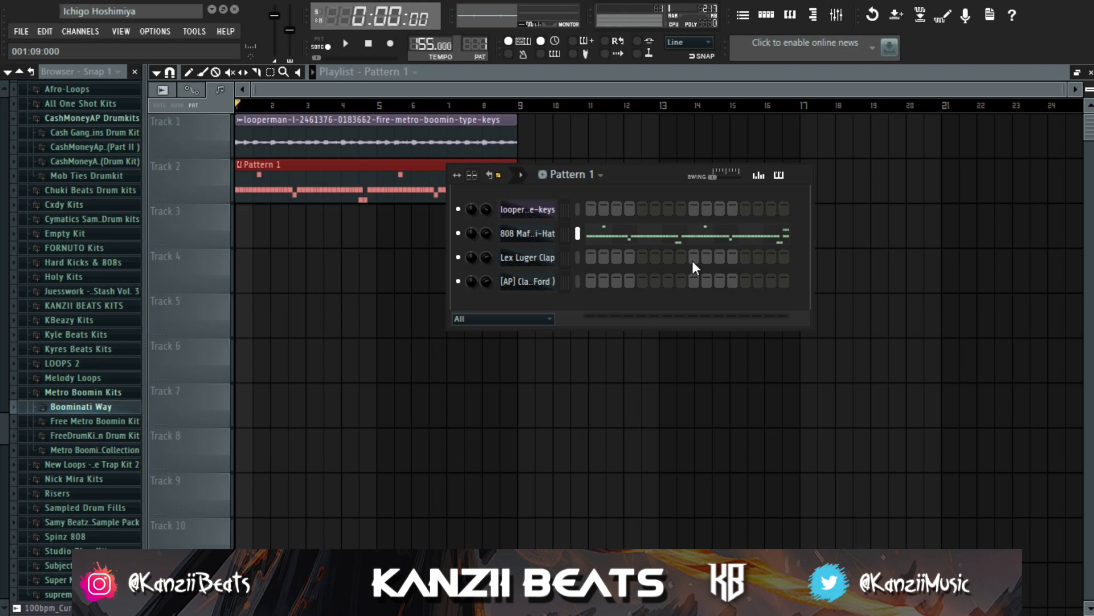
- Audition the Lex Luger Clap and [AP] Clap (Ford) samples in their channel settings
click(521, 259)
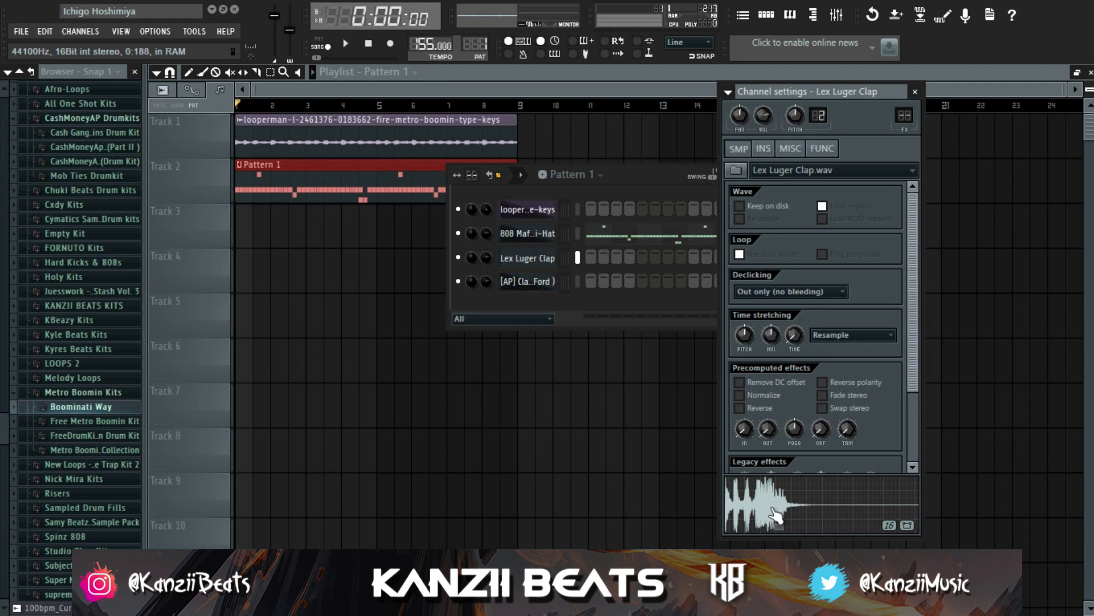
click(522, 282)
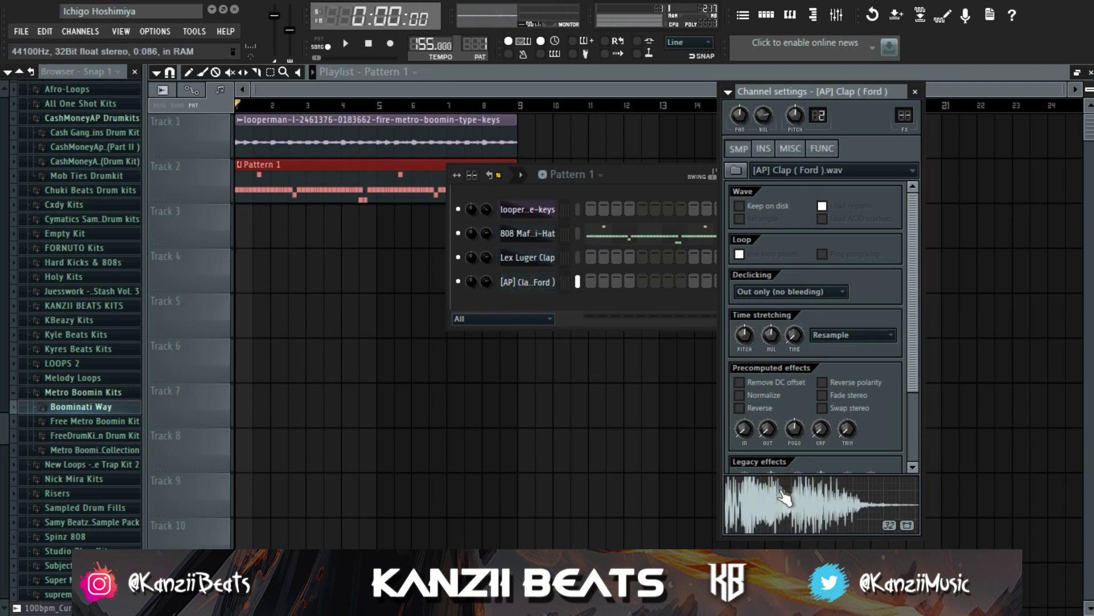
click(533, 282)
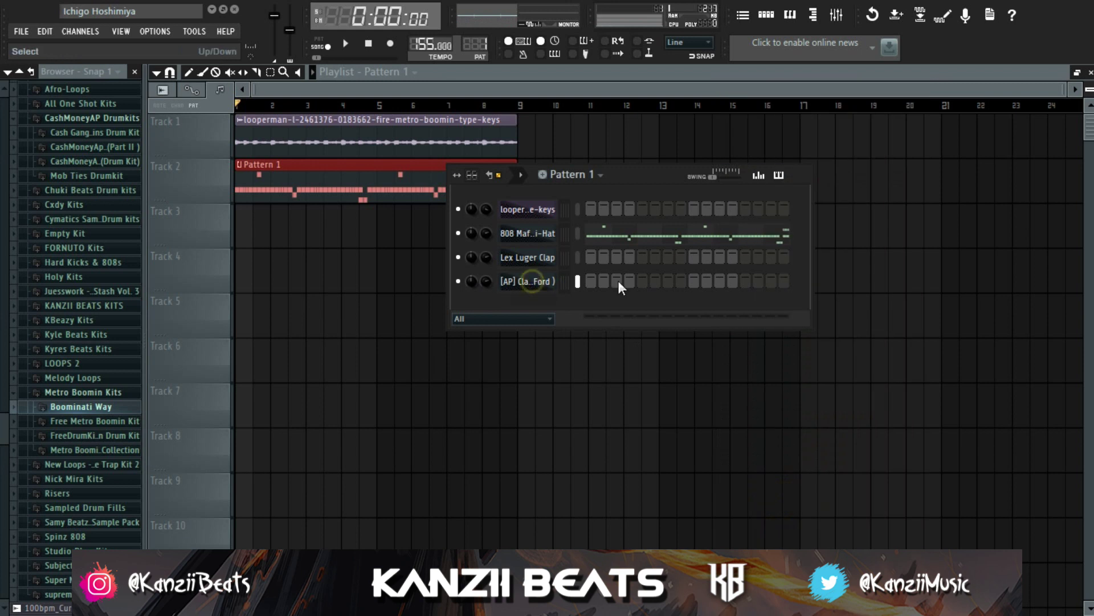
- Place a hit on step 9 of both the Lex Luger Clap and [AP] Clap (Ford) channels and play the pattern
click(694, 257)
key(space)
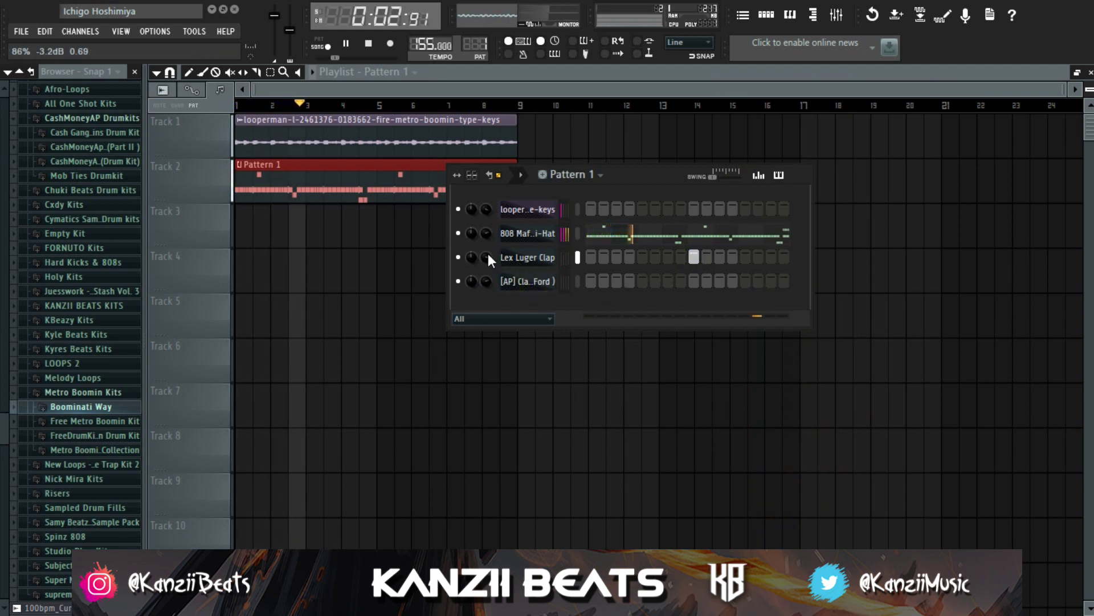
key(space)
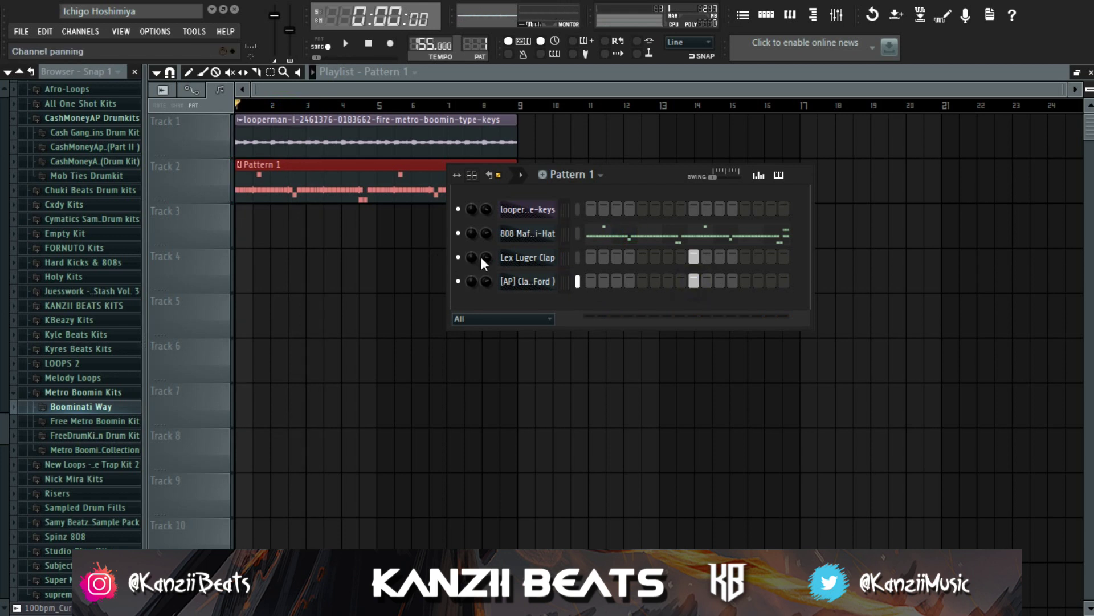
- Compare the two claps by muting each in turn during playback, leaving Lex Luger Clap active and [AP] Clap (Ford) muted
click(459, 257)
key(space)
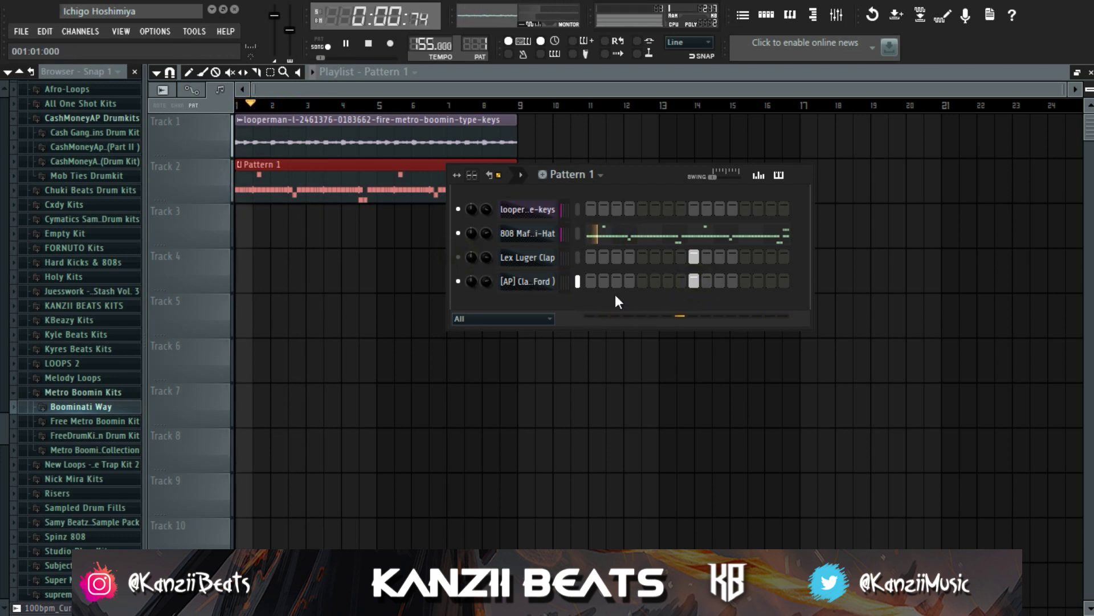
key(space)
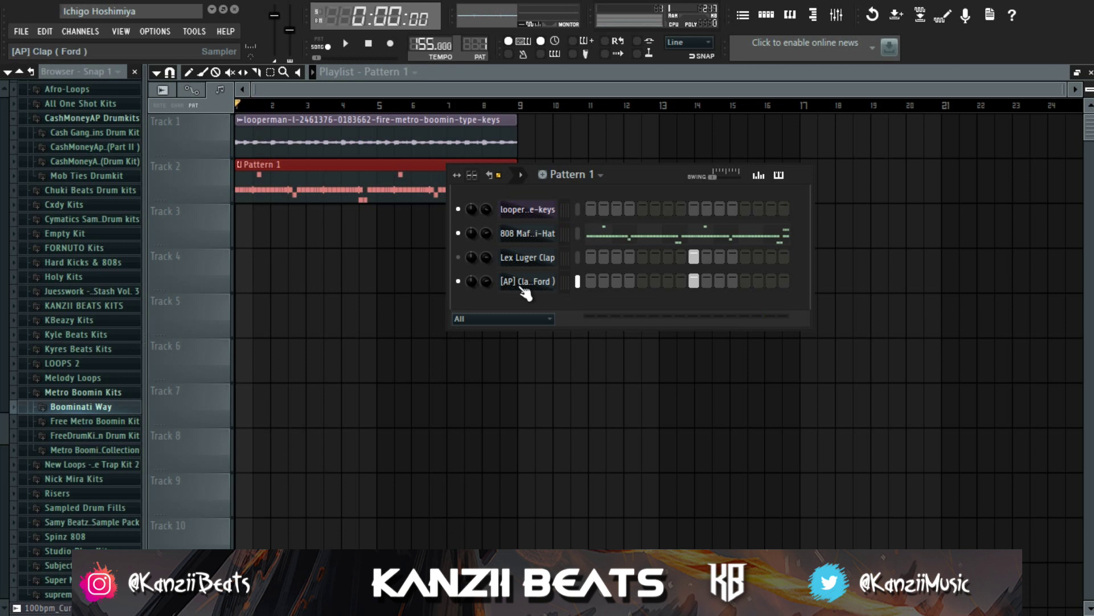
key(space)
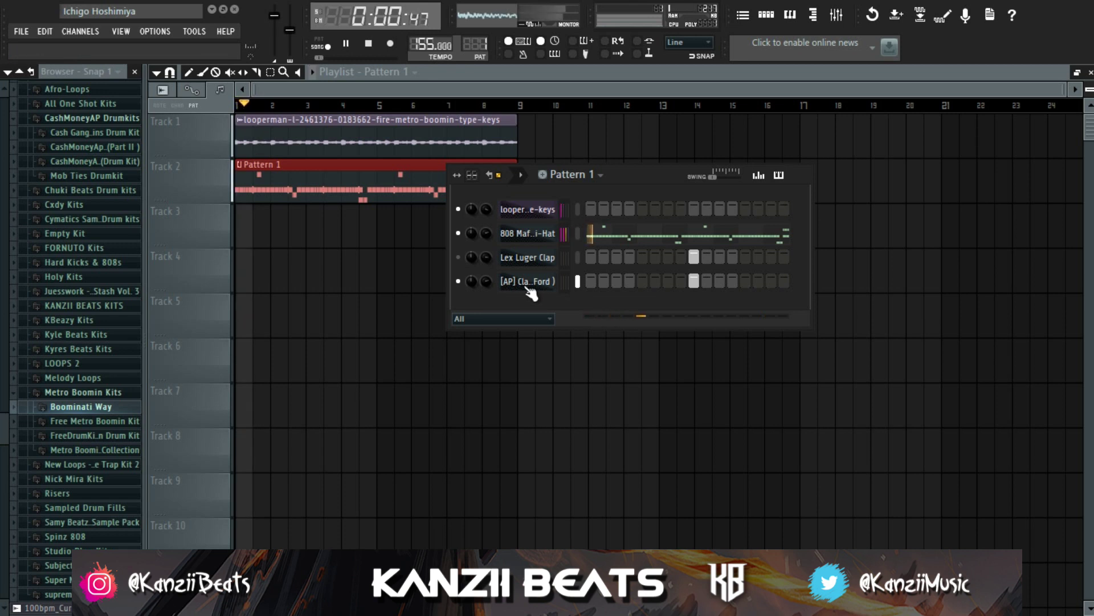
click(458, 281)
key(space)
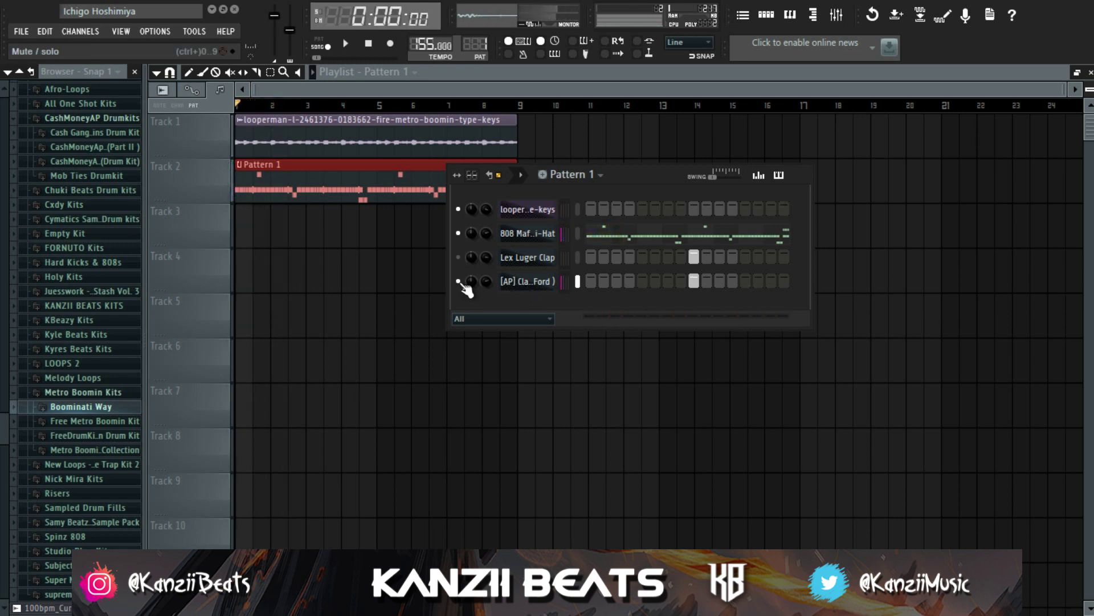
click(459, 257)
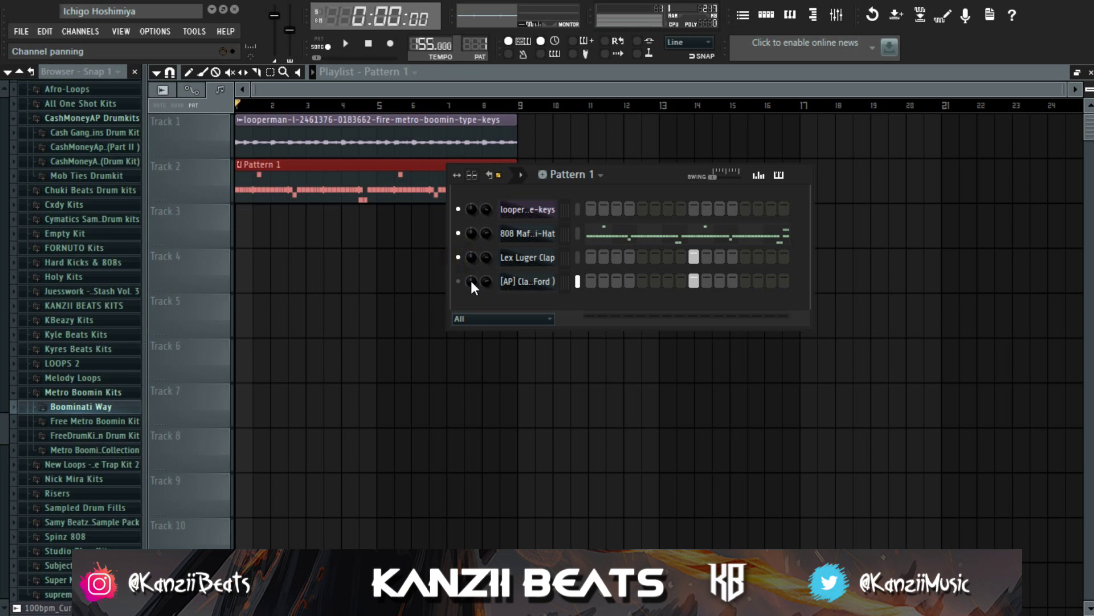
key(space)
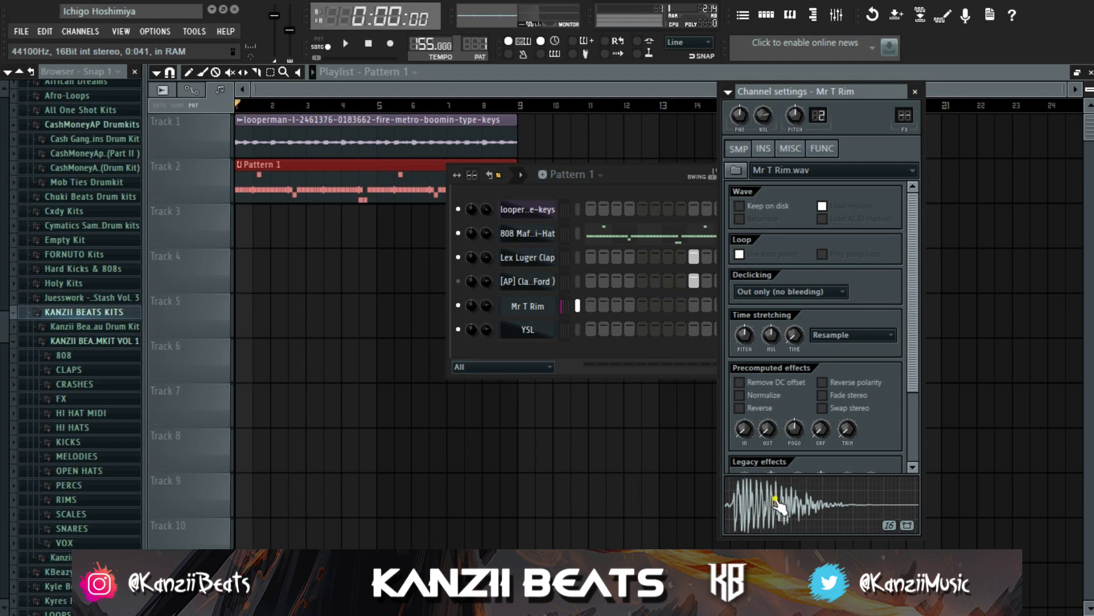
- Audition the YSL sample in its channel settings
click(529, 330)
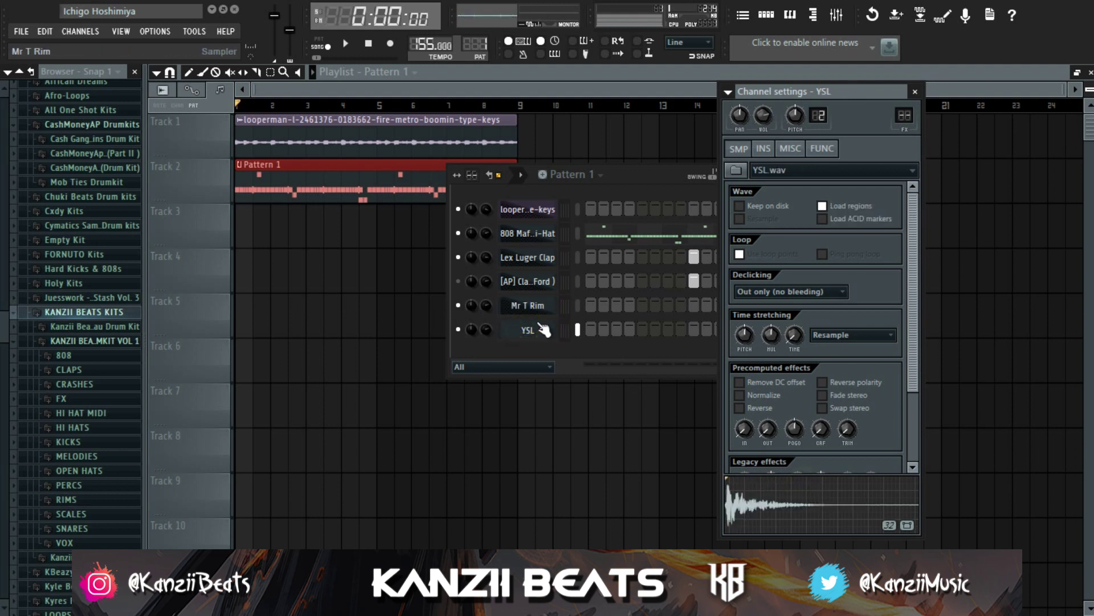
click(544, 329)
- Add Mr T Rim C5 notes at step 15 of bar 1 and step 3 of bar 2 in its piano roll and play them back
right_click(533, 306)
click(581, 306)
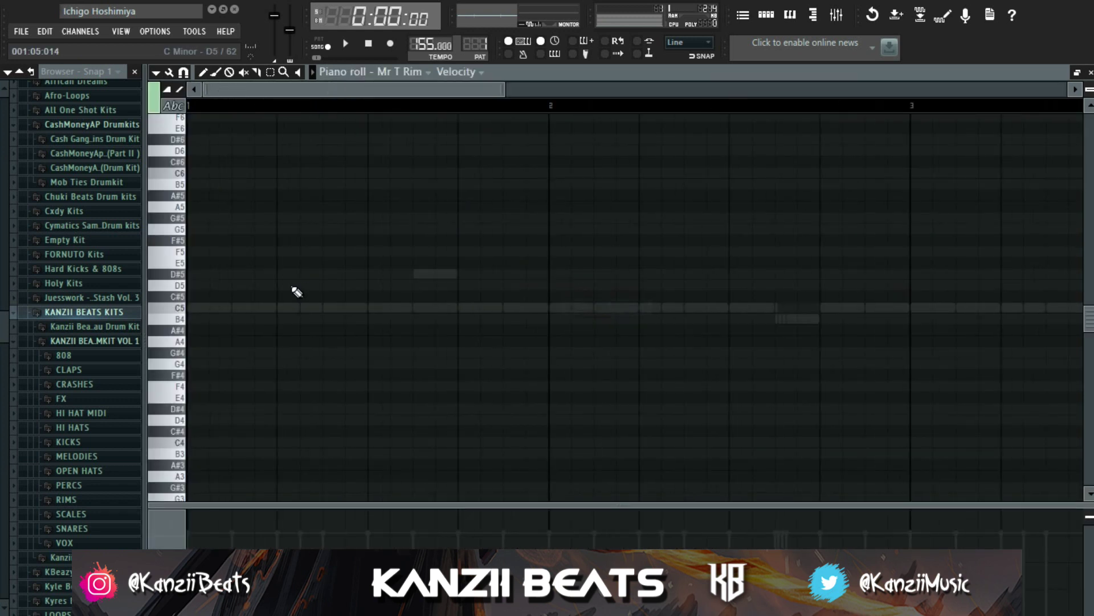
click(253, 308)
click(272, 308)
key(space)
key(ctrl+q)
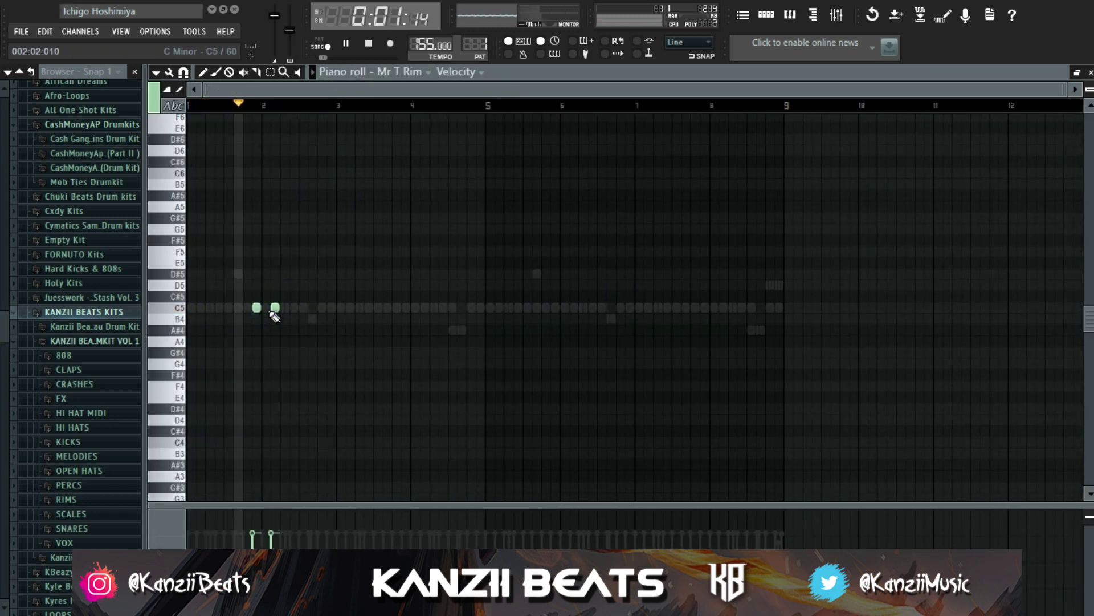
key(space)
key(space)
- Add the same rim pair at step 15 of bar 3 and step 3 of bar 4, and copy the first four bars into bars 5 to 8
click(406, 308)
click(425, 308)
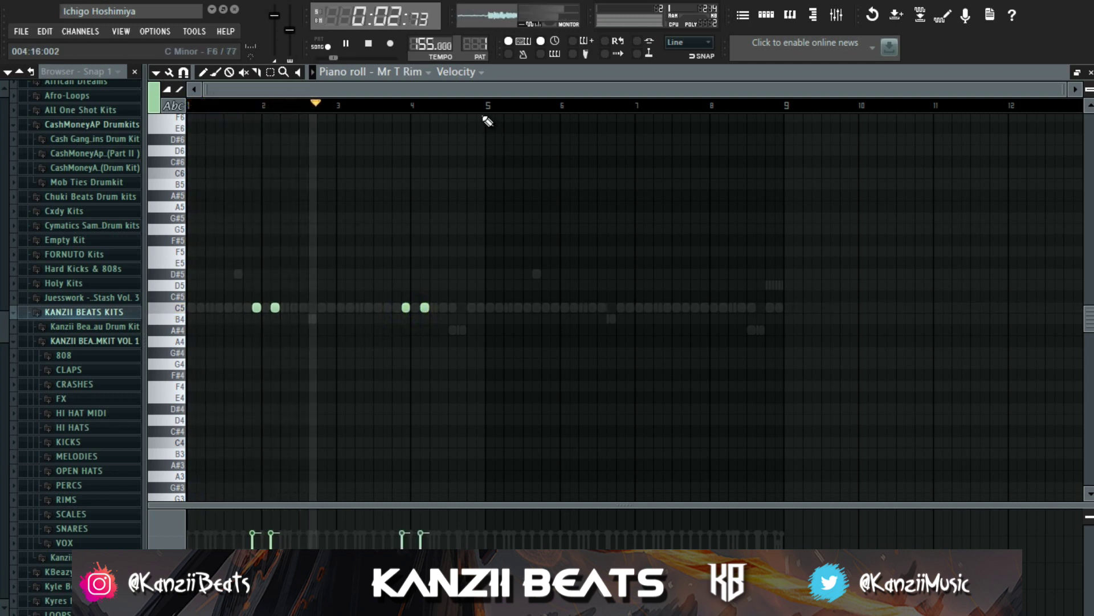
drag(489, 106, 22, 162)
key(ctrl+b)
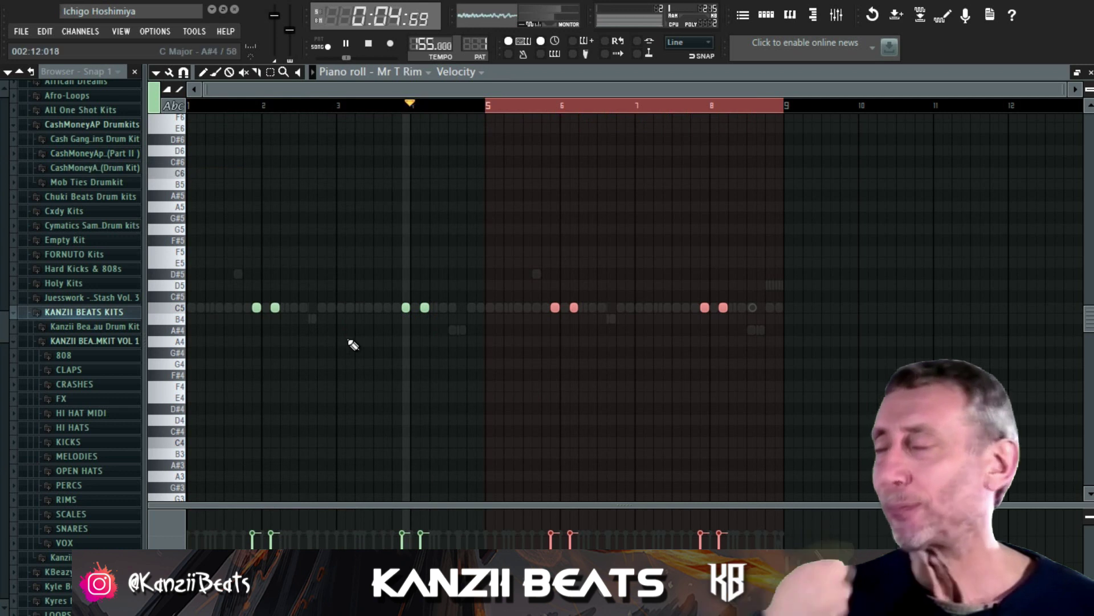
key(F7)
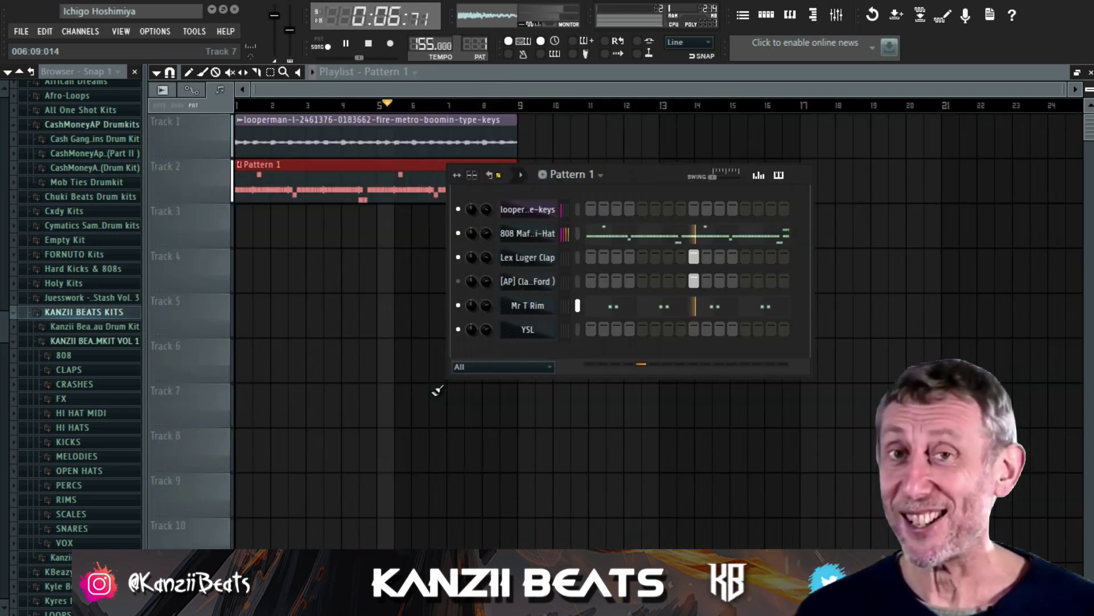
key(space)
- Place a YSL hit on step 3 of the pattern and open the channel's repeating notes in the piano roll
click(616, 330)
key(space)
right_click(537, 332)
click(611, 331)
click(610, 332)
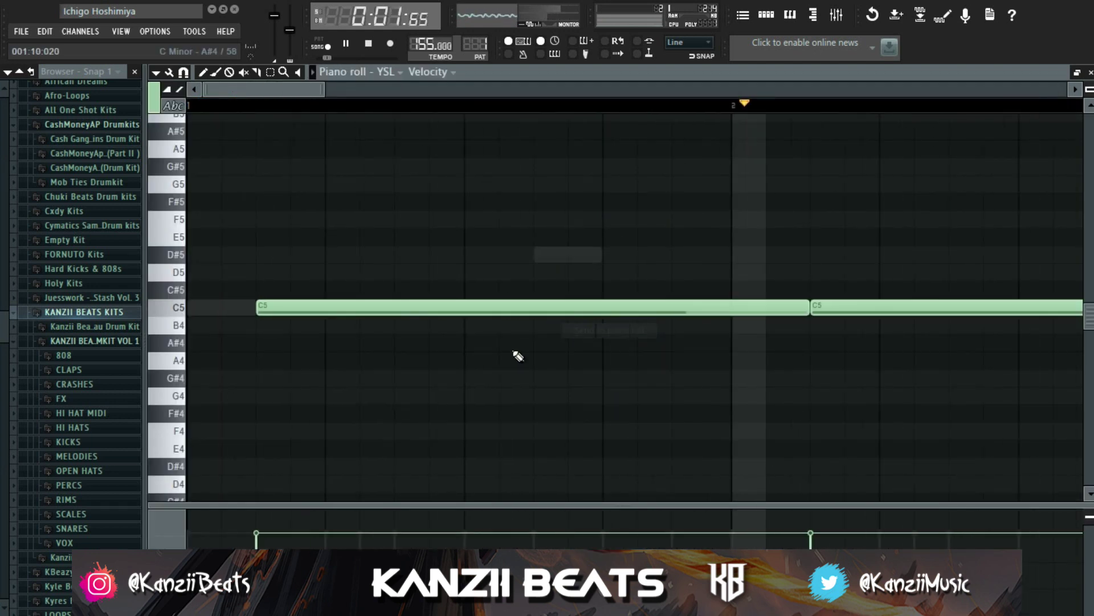
- Delete the extra YSL notes, keeping only those at step 3 of bars 1 and 5, and play the pattern
right_click(275, 307)
right_click(350, 307)
right_click(425, 308)
right_click(574, 307)
right_click(648, 307)
right_click(723, 307)
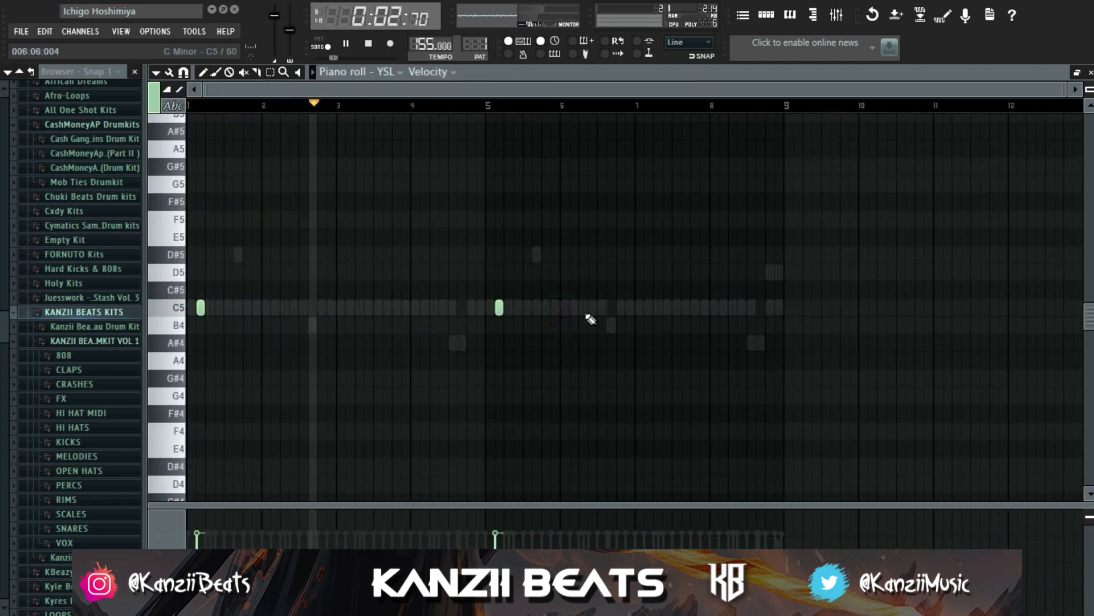
key(Escape)
key(space)
key(space)
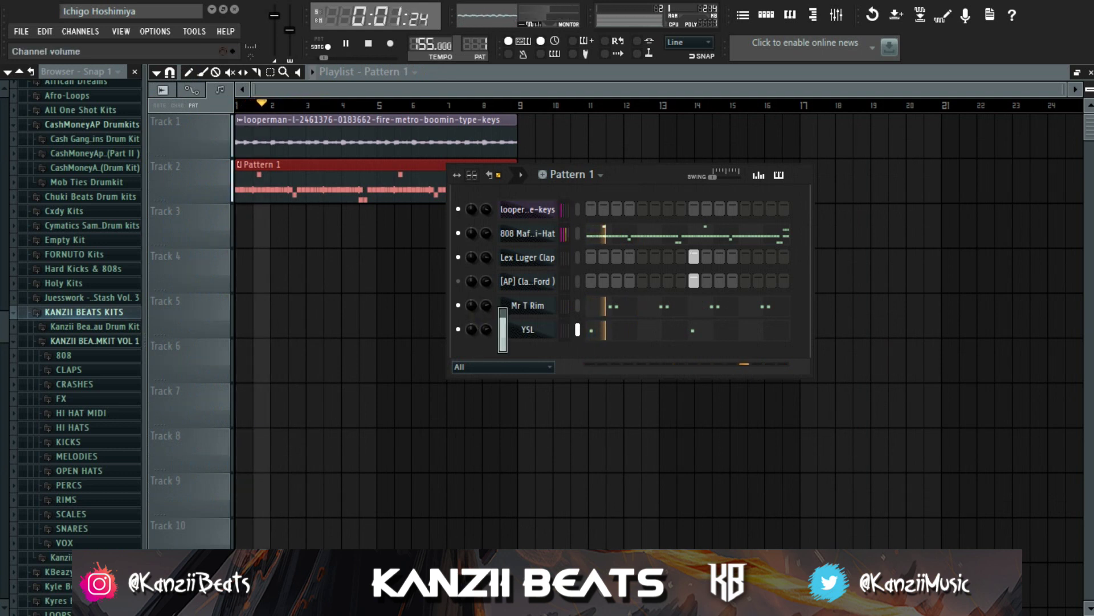
- Turn on Normalize for the Mr T Rim sample and close its channel settings
click(519, 309)
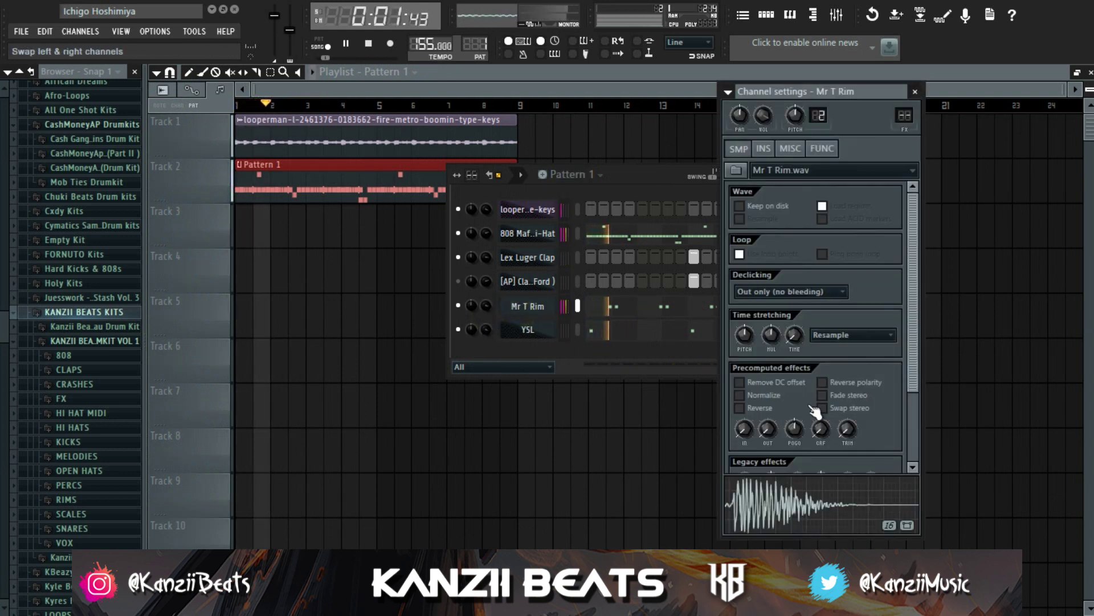
click(739, 395)
click(551, 315)
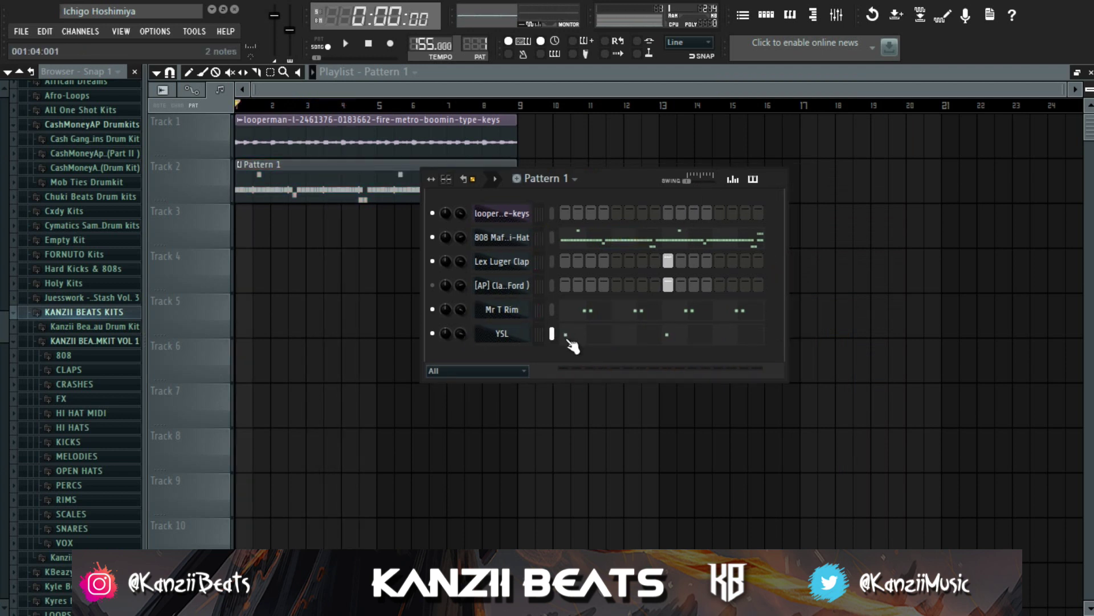
- Try a two-step C5 note at step 3 of bar 3 in the YSL piano roll and remove it
click(568, 339)
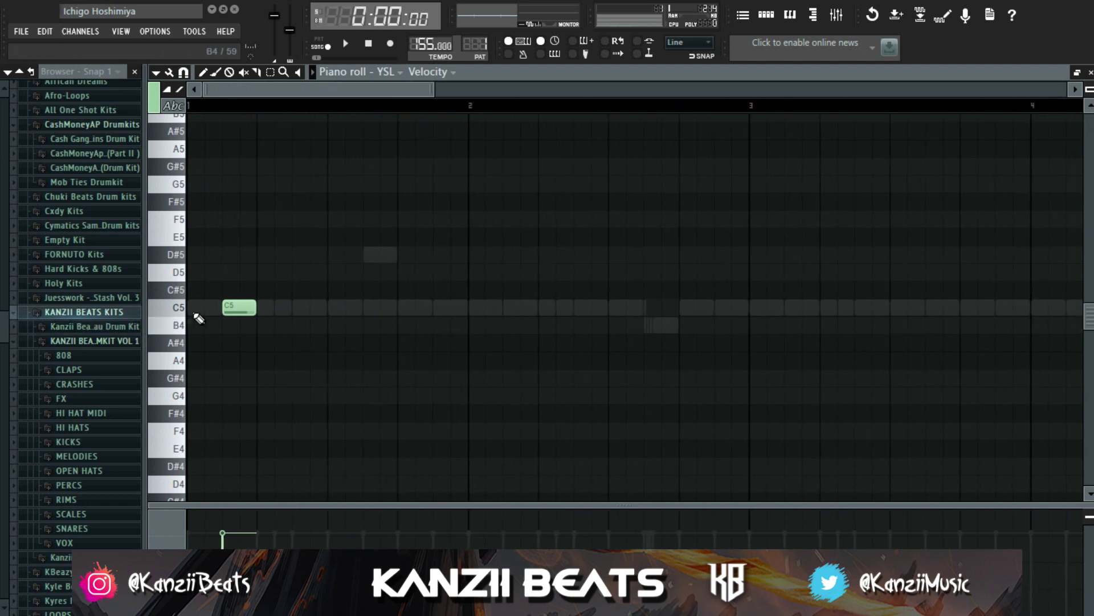
mouse_move(229, 311)
mouse_down()
mouse_move(232, 302)
mouse_move(226, 312)
mouse_up()
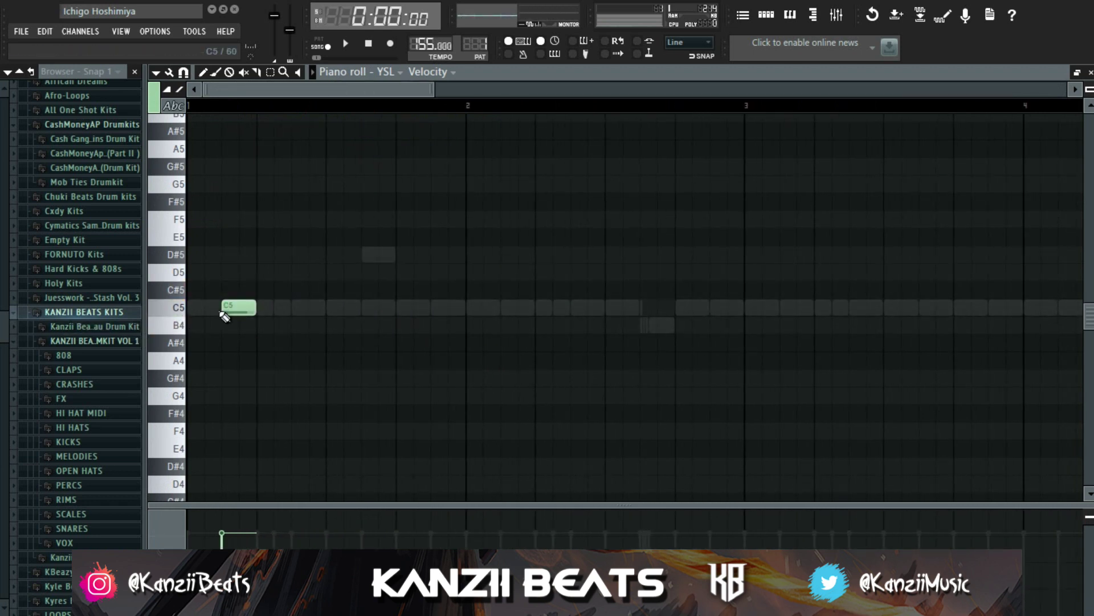
scroll(232, 310, down, 5)
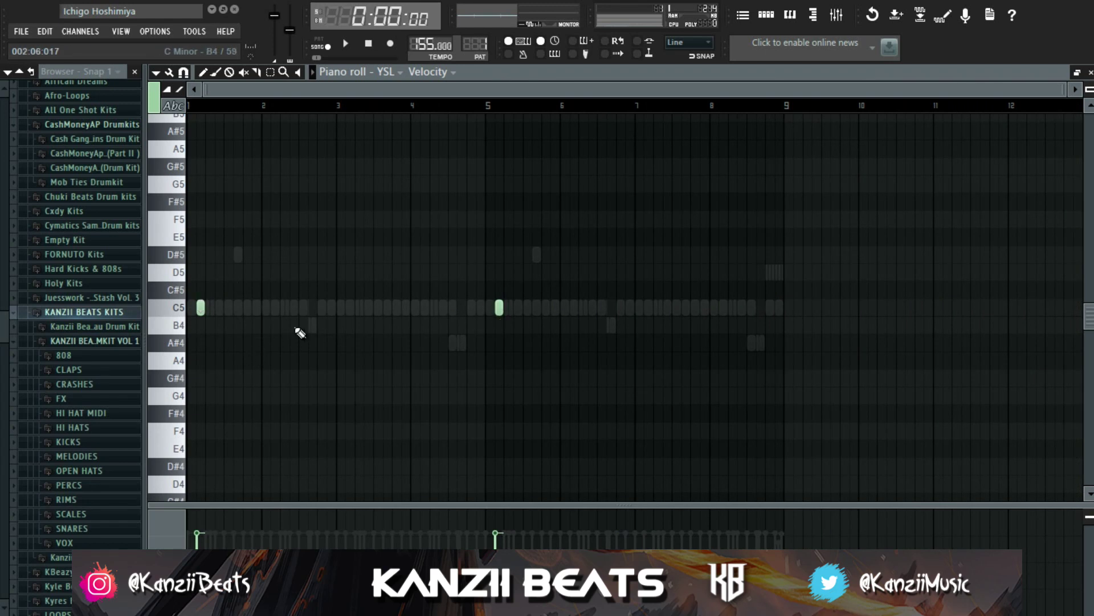
click(350, 311)
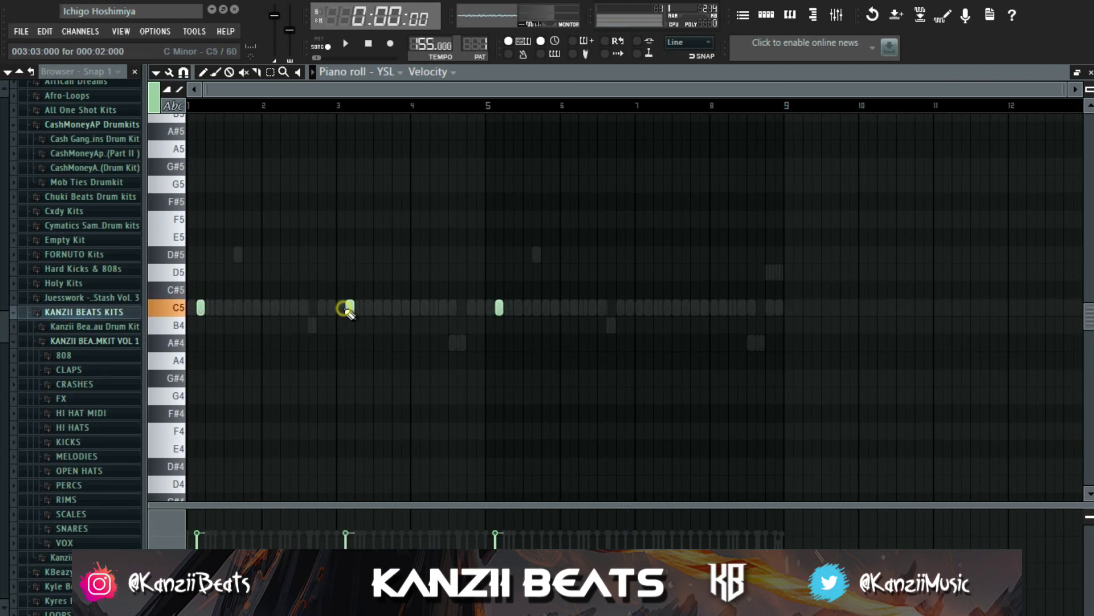
right_click(347, 309)
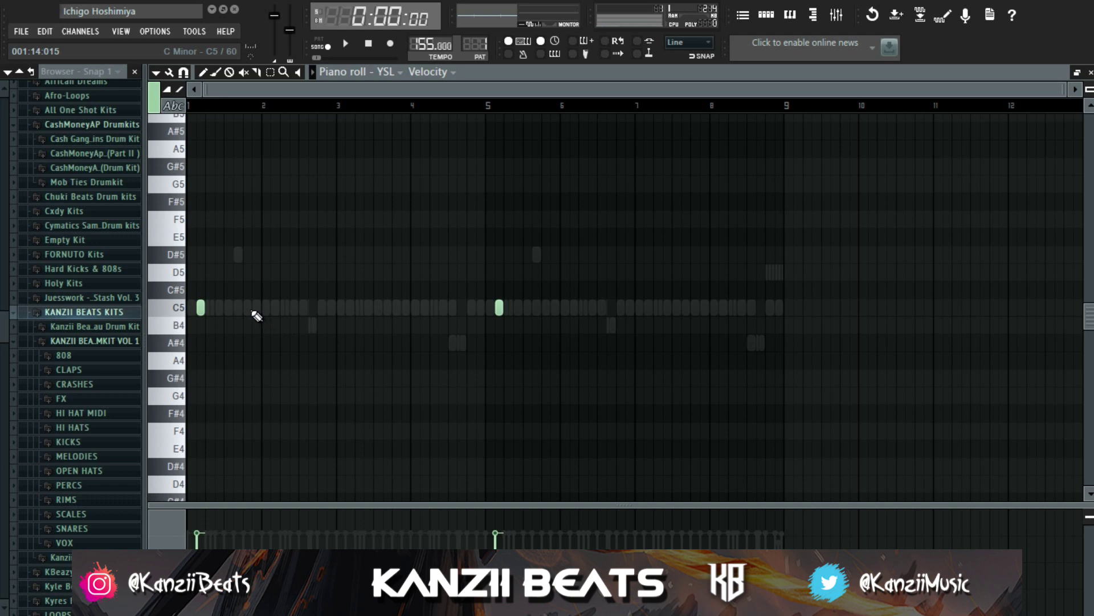
- Play the pattern and review the Mr T Rim notes in the piano roll
key(space)
key(space)
key(space)
key(space)
key(F7)
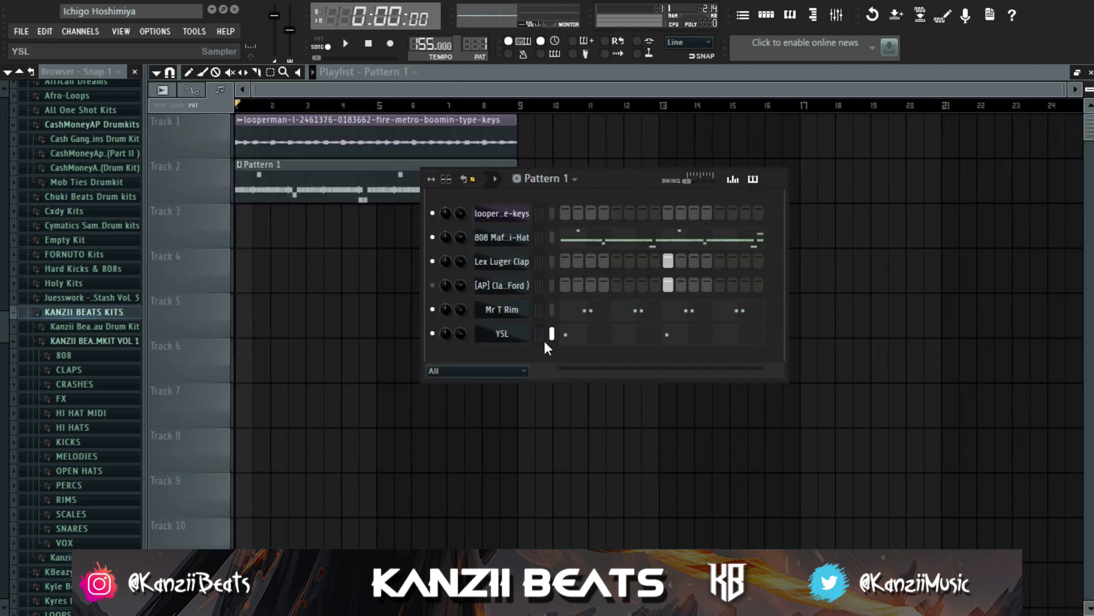
click(575, 319)
key(space)
scroll(559, 326, down, 2)
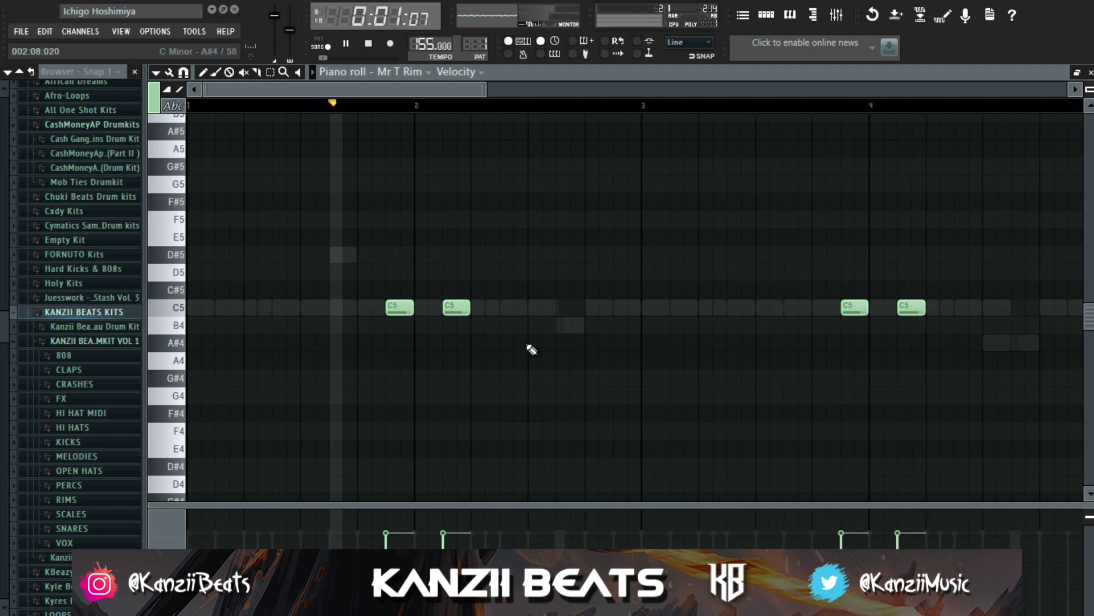
key(space)
key(Escape)
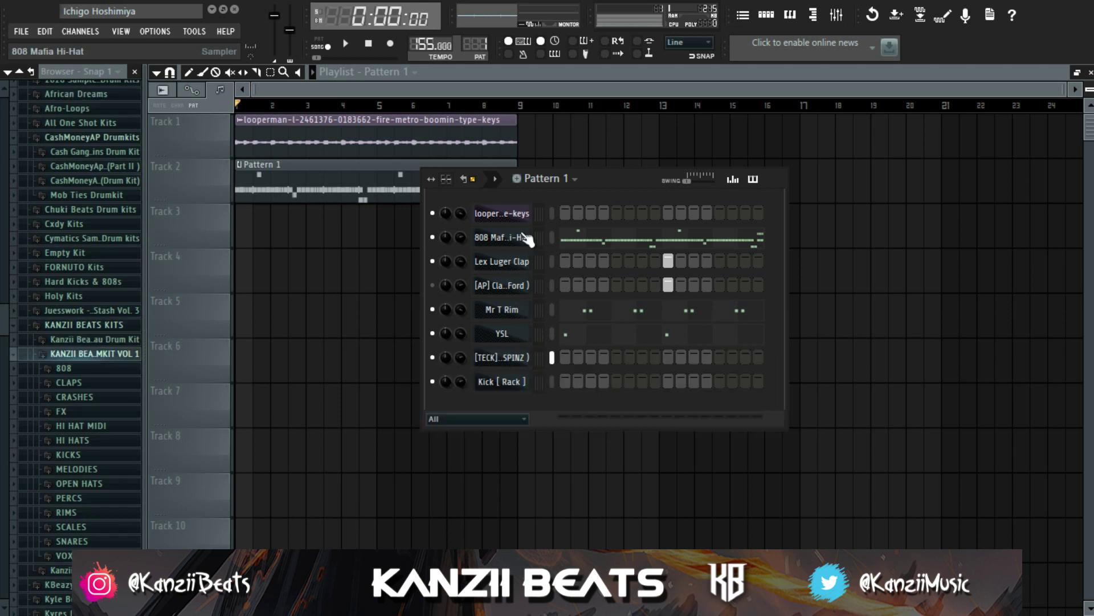
- Inspect the [TECK] 808 channel's settings and Cut itself option, and open its piano roll
click(503, 358)
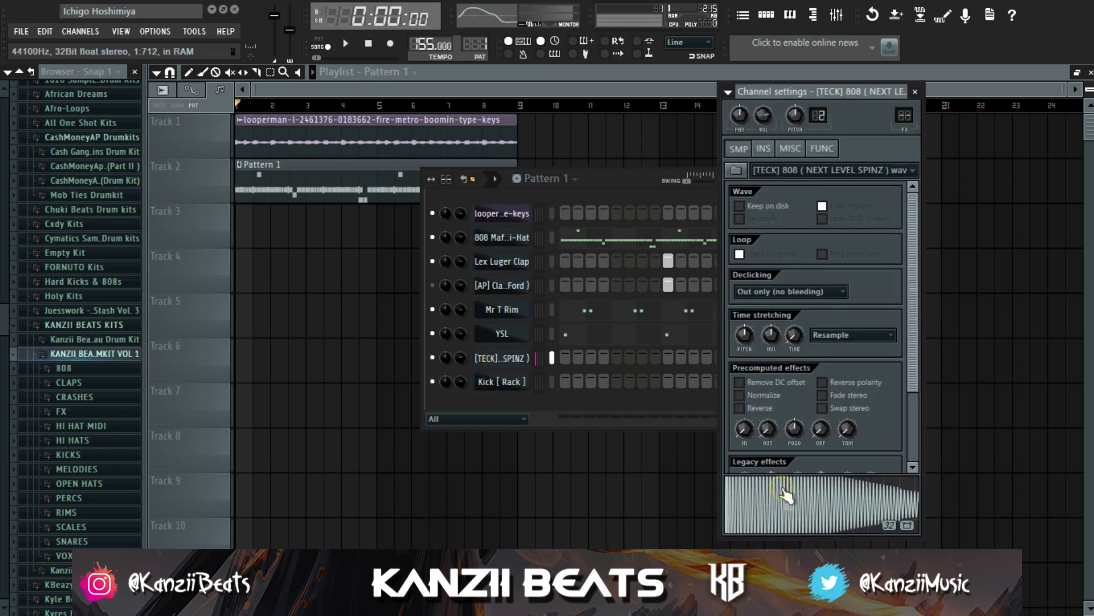
click(518, 359)
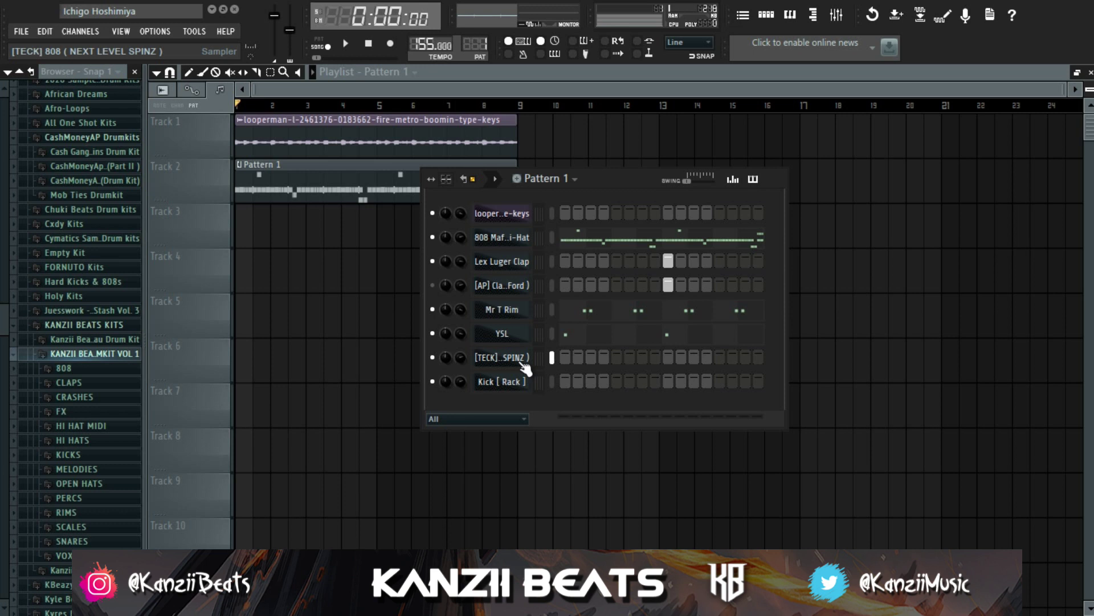
right_click(519, 361)
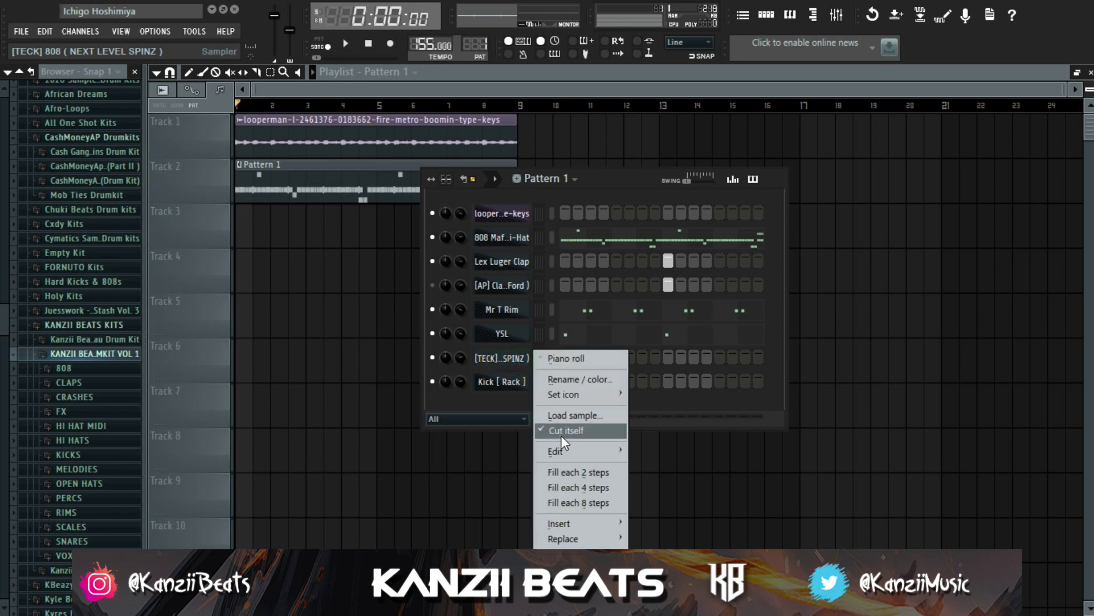
click(512, 363)
right_click(508, 357)
click(549, 358)
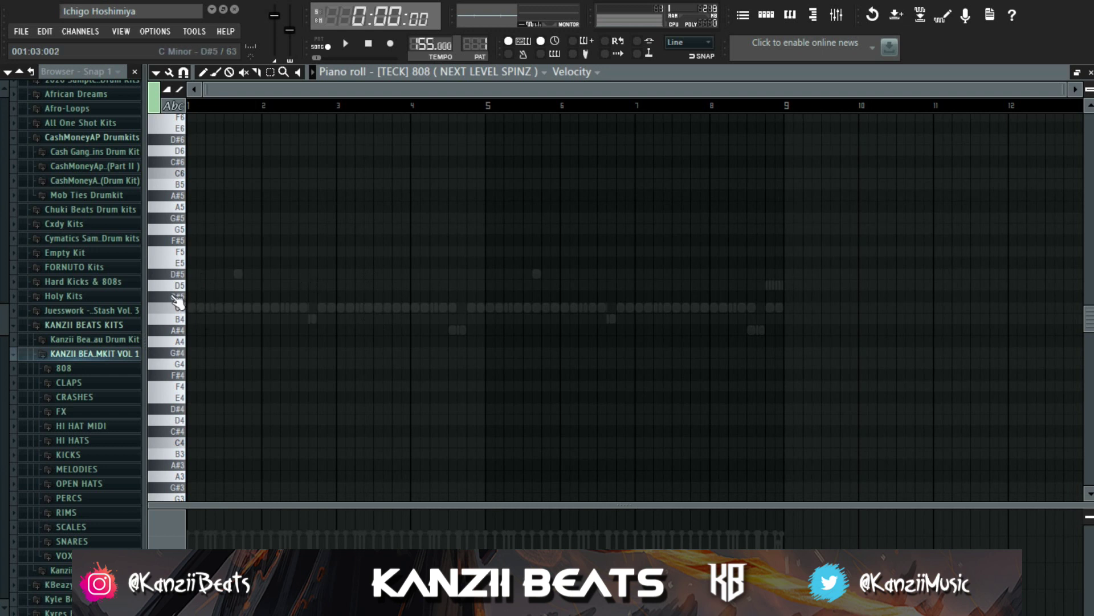
- Audition the 808 on different piano roll keys against the melody to find its root note
scroll(191, 288, up, 3)
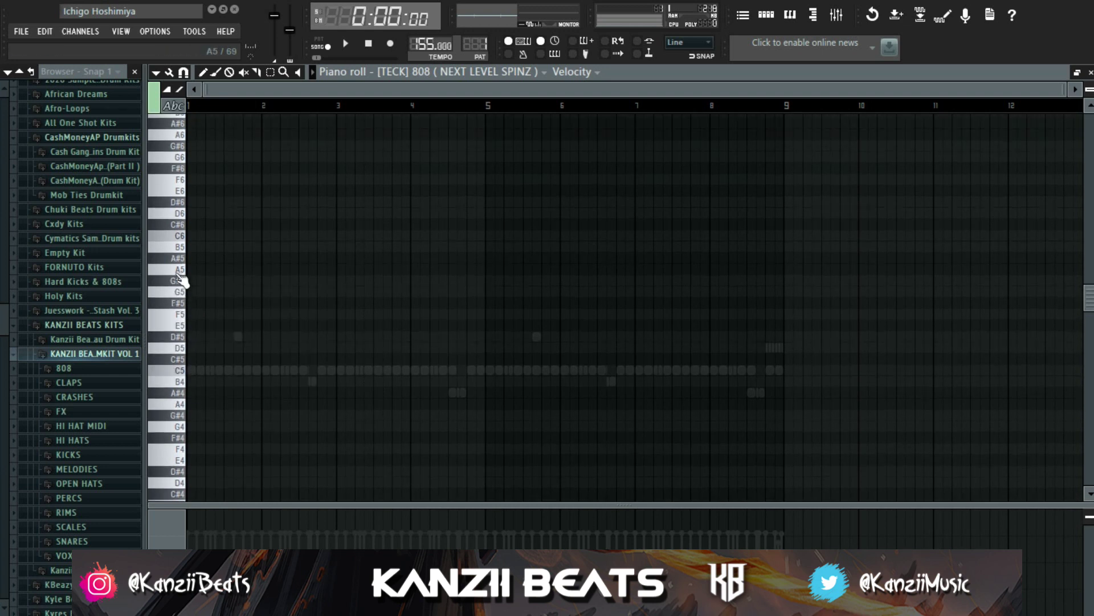
click(179, 365)
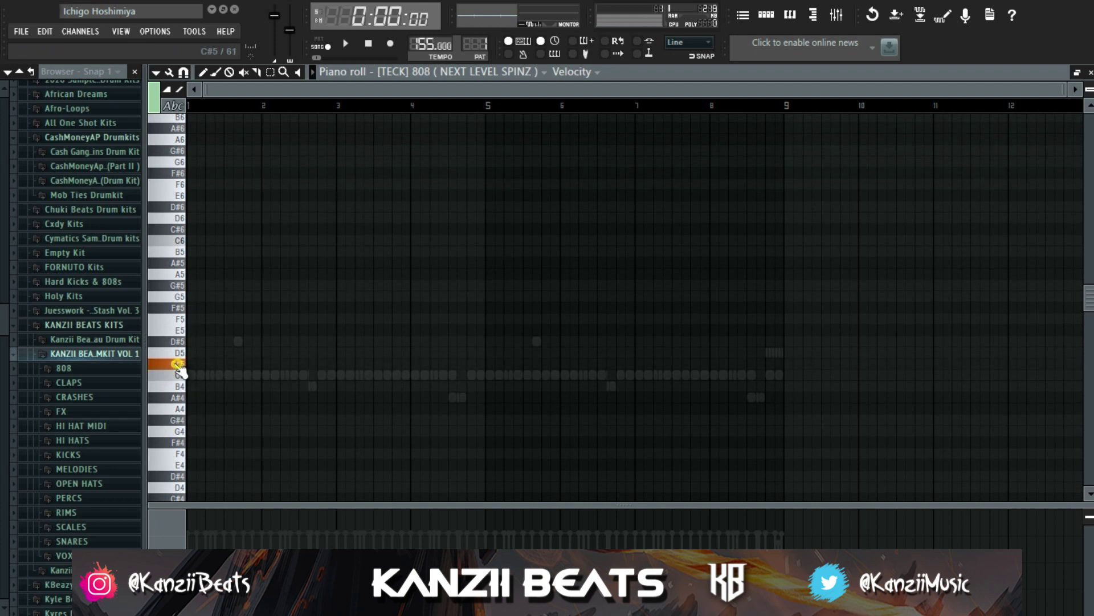
scroll(185, 308, up, 3)
click(178, 304)
click(170, 286)
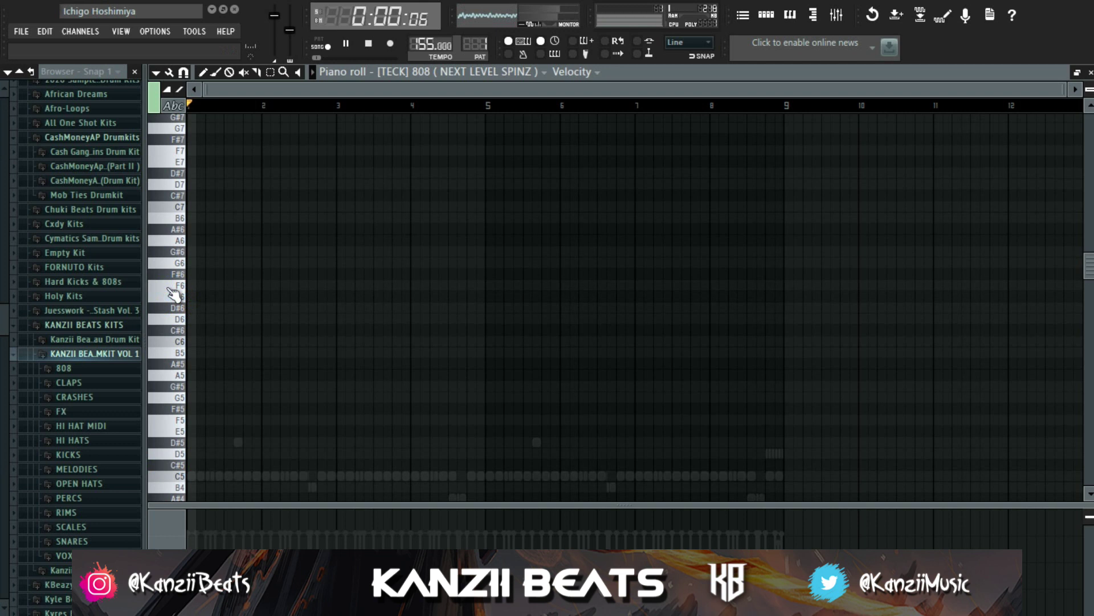
click(171, 275)
click(171, 295)
- Place an 808 note on F#6 at the start of bar 1 and play it with the pattern
drag(174, 299, 195, 273)
click(193, 274)
key(space)
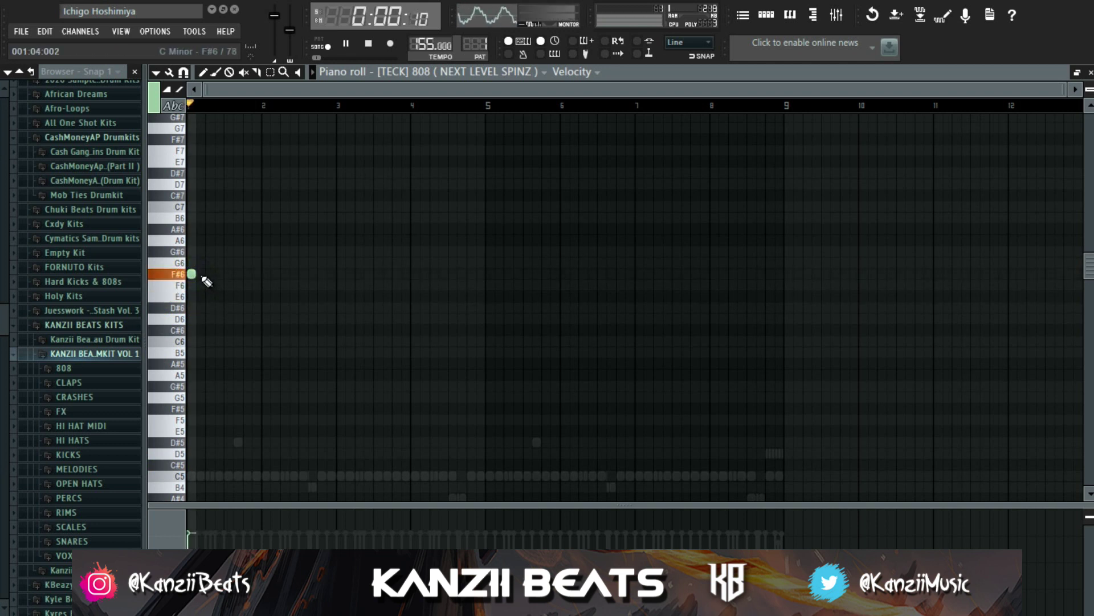
key(space)
key(space)
- Add two-step F#6 notes at step 15 of bar 1 and step 5 of bar 2, and transpose the 808 notes down an octave
click(246, 275)
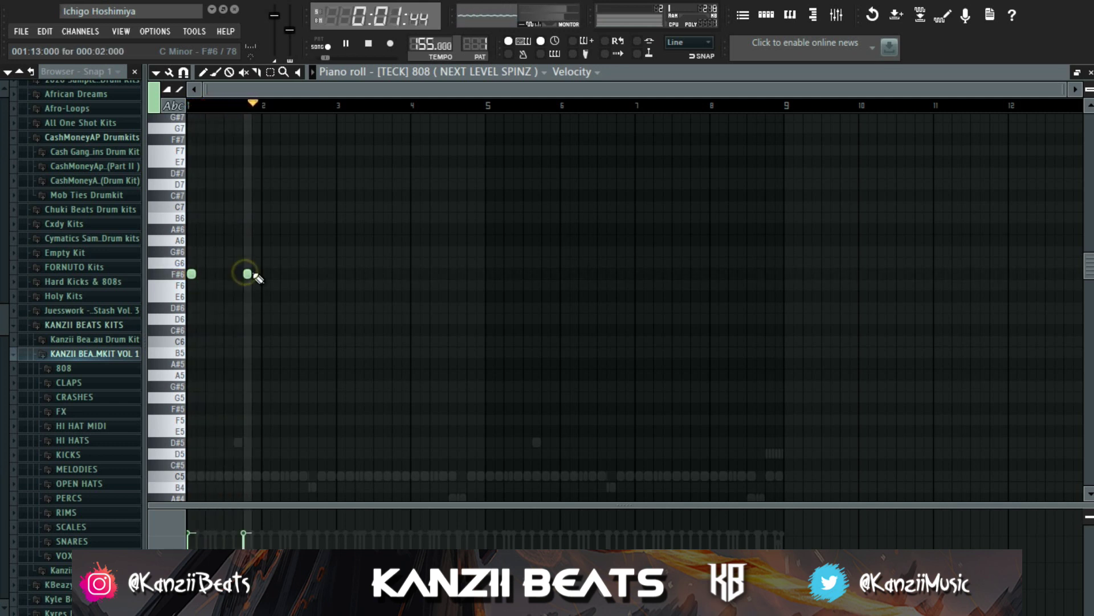
right_click(248, 275)
click(256, 274)
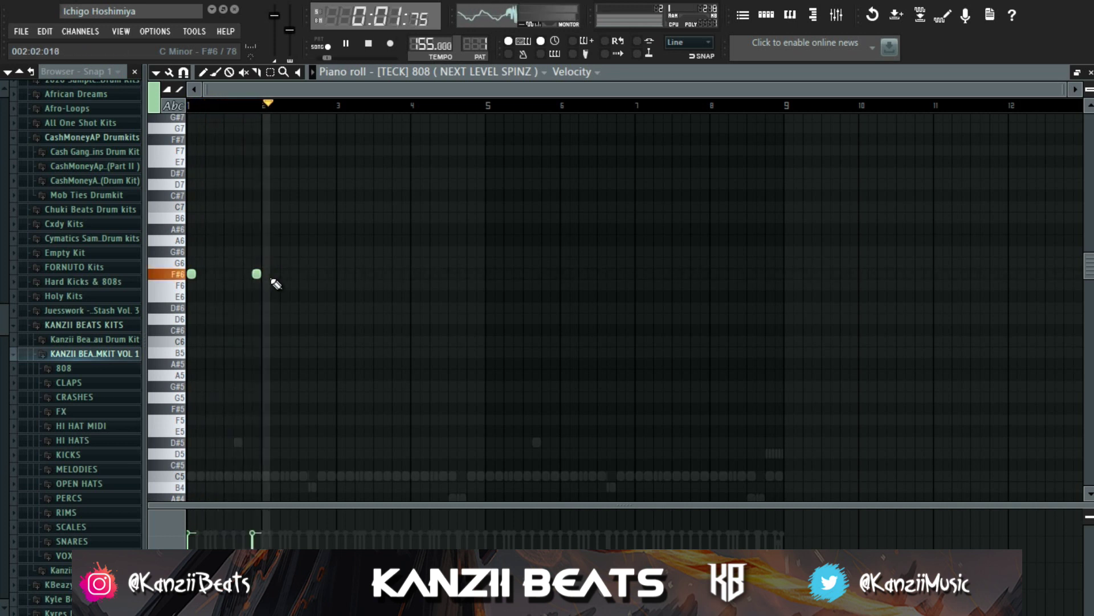
click(283, 276)
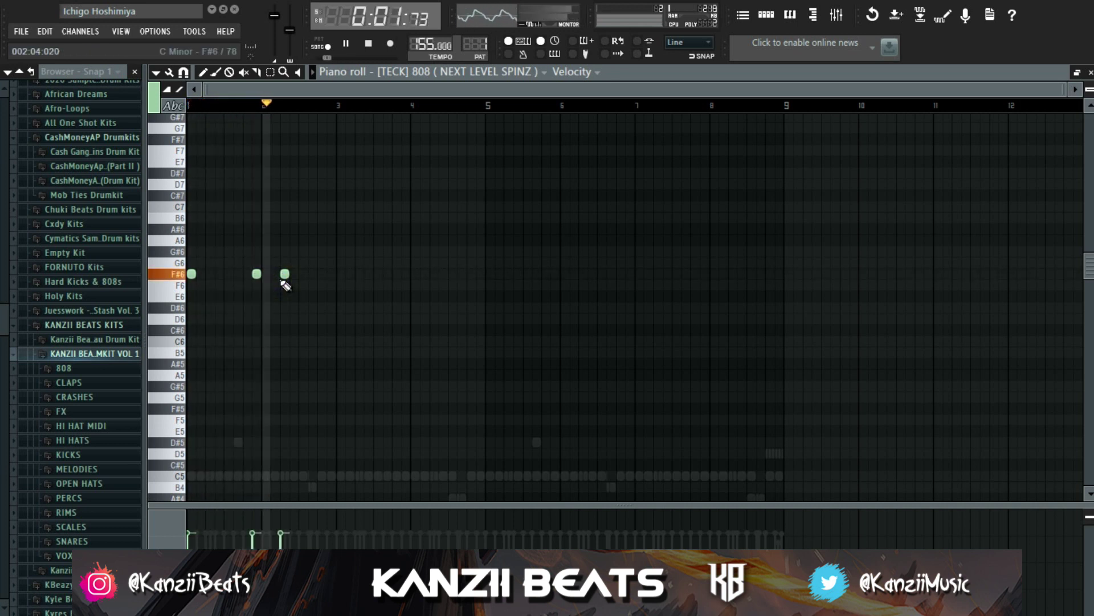
key(ctrl+Down)
key(space)
key(space)
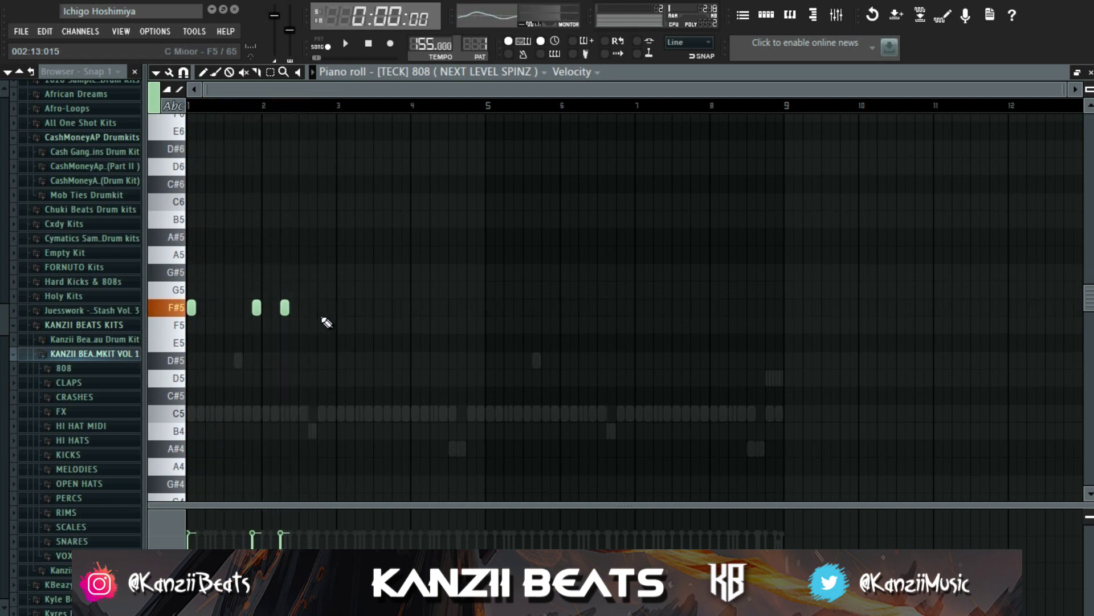
- Add F#5 808 notes at steps 1 and 15 of bar 3 and at step 5 of bar 4
click(341, 308)
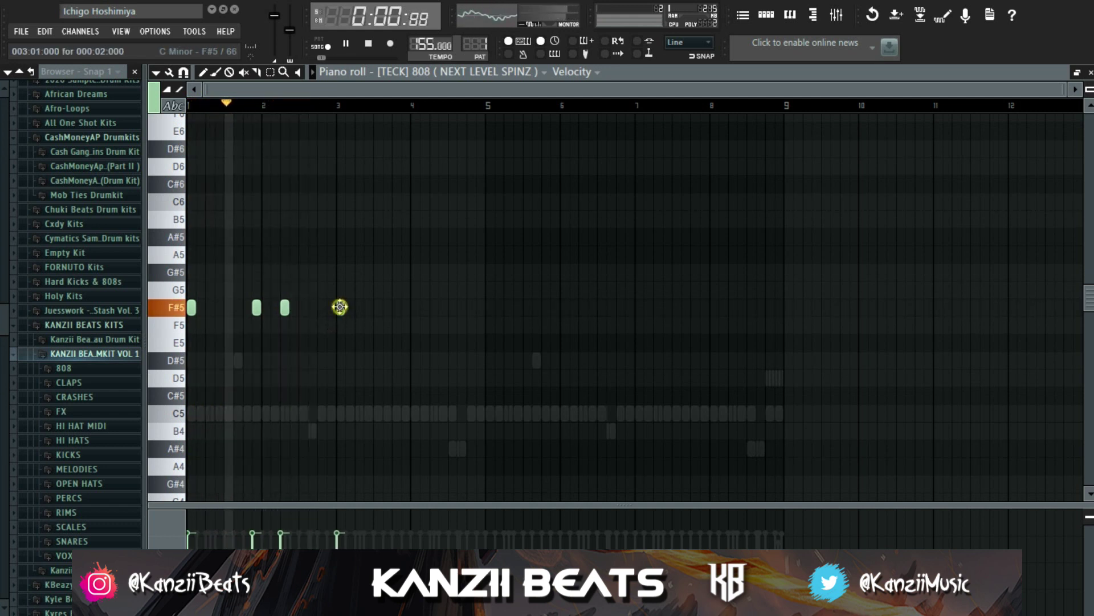
click(405, 308)
click(443, 308)
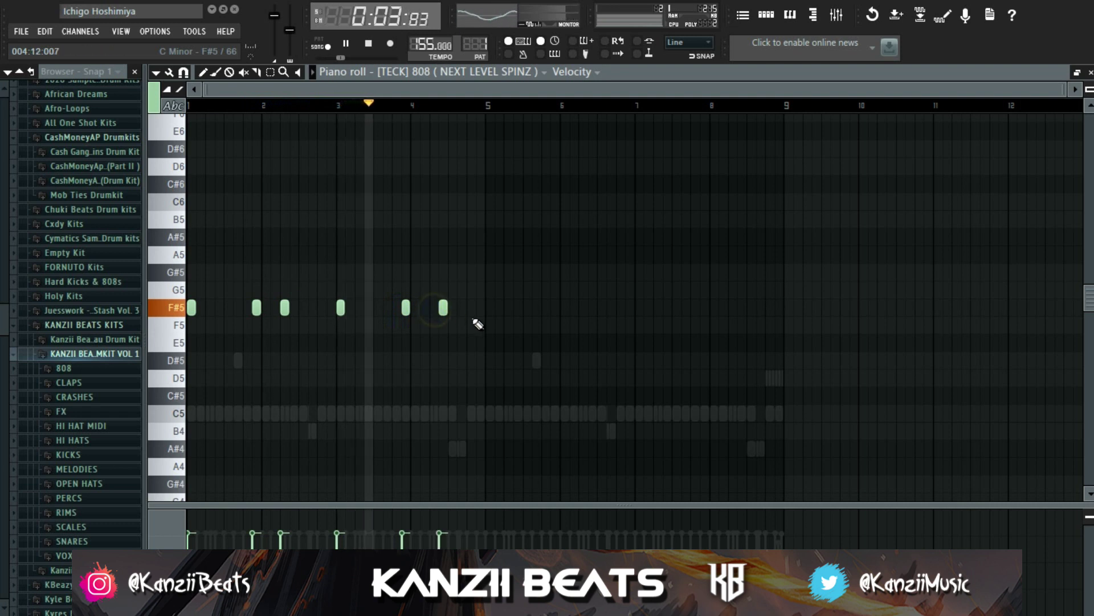
drag(438, 307, 429, 308)
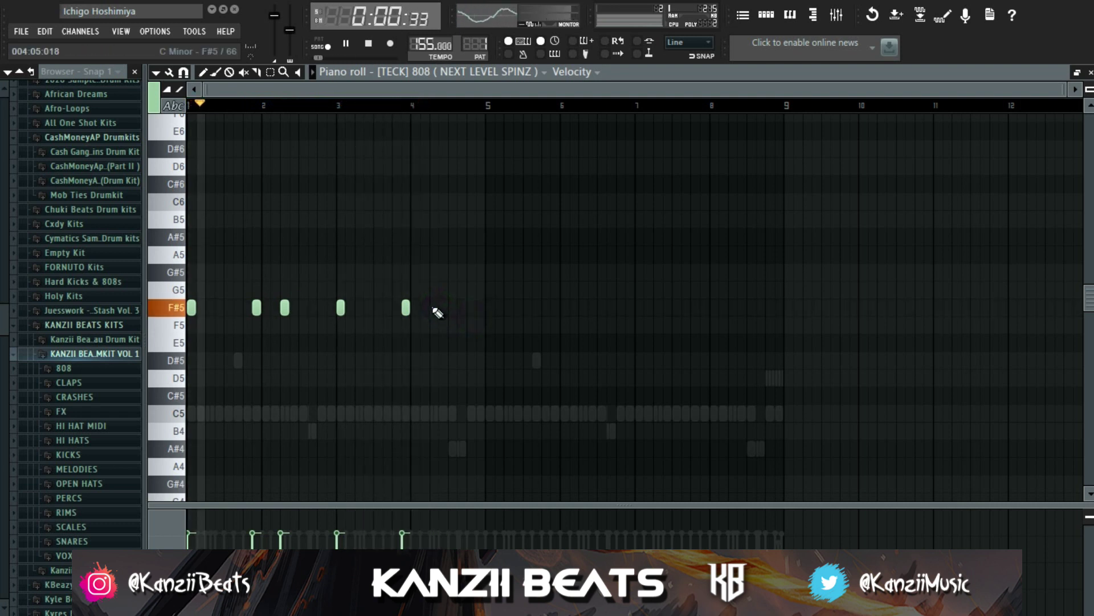
- Add a descending run of one-step F#5, F5 and E5 notes at steps 13–15 of bar 4, plus D5 at the start of bar 5
scroll(460, 332, up, 3)
click(487, 308)
drag(492, 311, 482, 311)
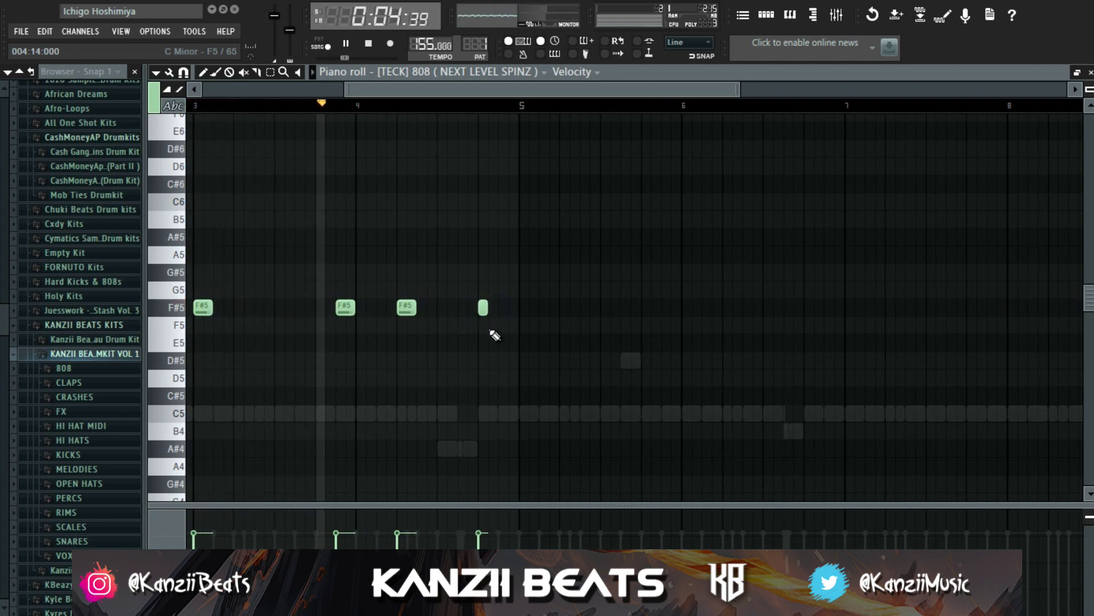
click(492, 325)
click(502, 343)
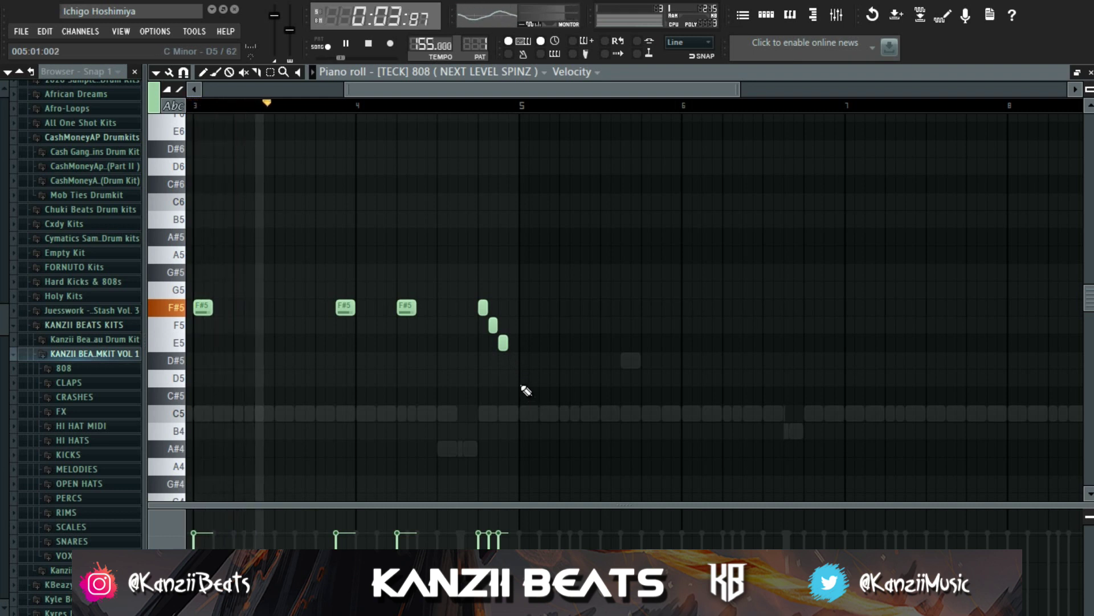
key(space)
click(523, 379)
scroll(541, 390, down, 3)
key(space)
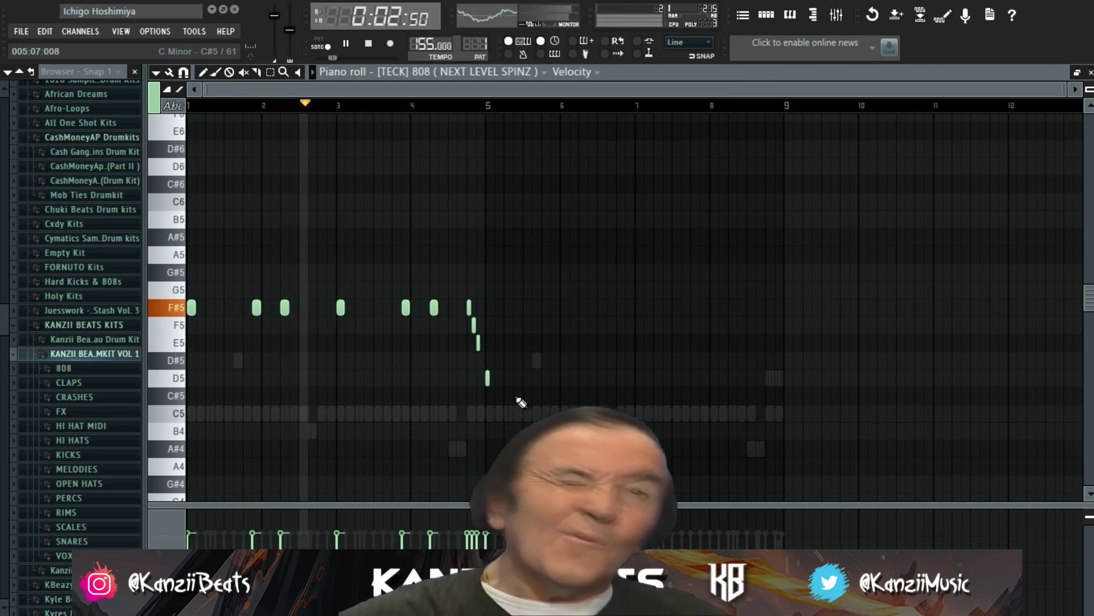
- Add D5 notes at step 15 of bar 5 and step 5 of bar 6, making every D5 note two steps long
scroll(536, 399, up, 3)
scroll(542, 388, down, 3)
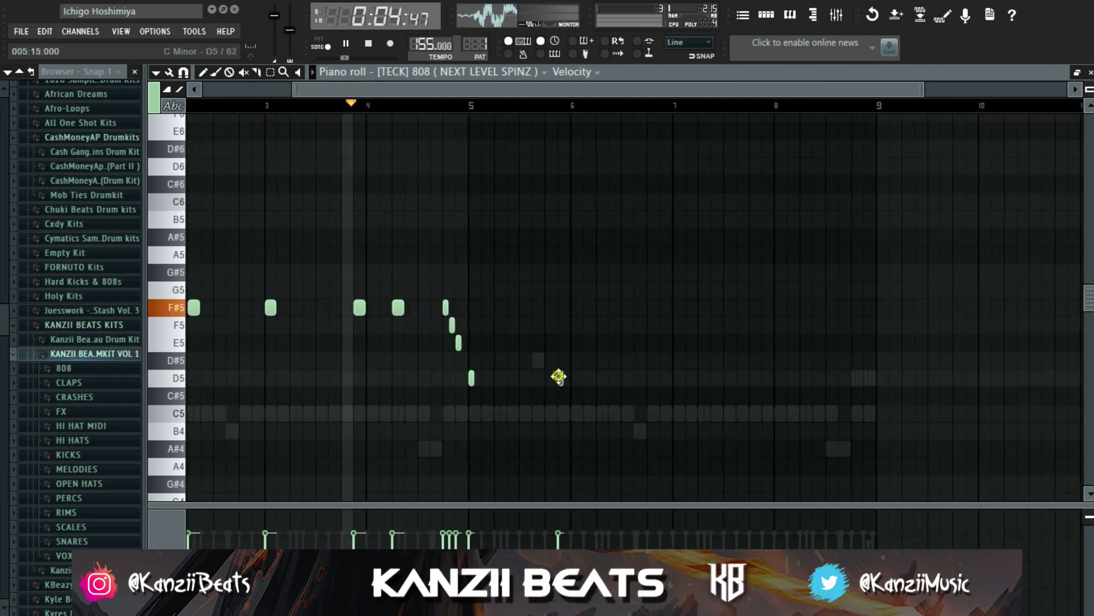
click(553, 378)
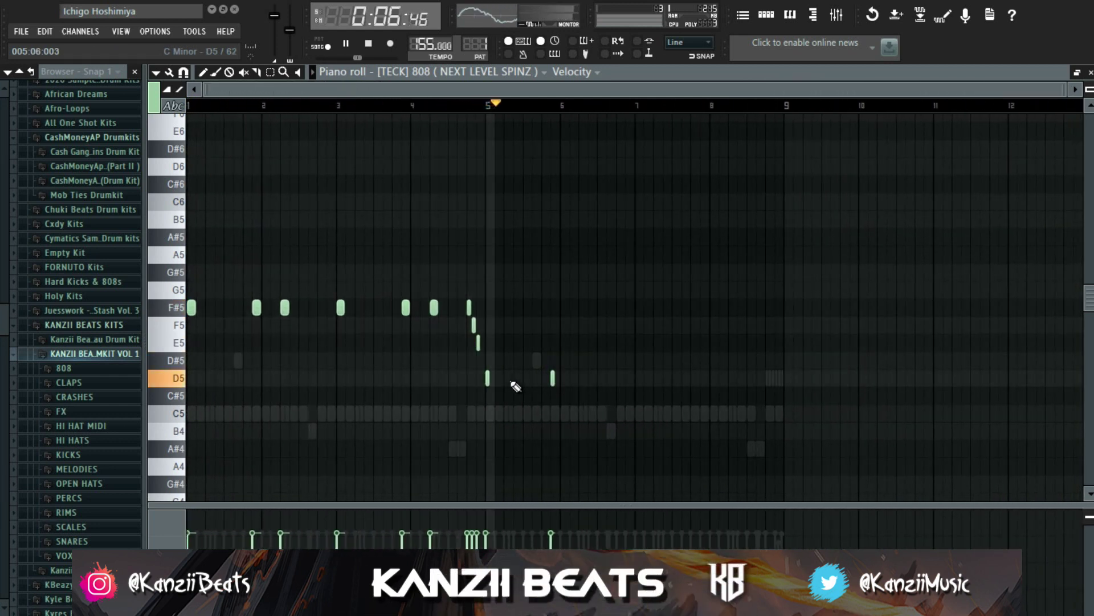
drag(465, 384, 625, 387)
scroll(540, 378, up, 4)
key(space)
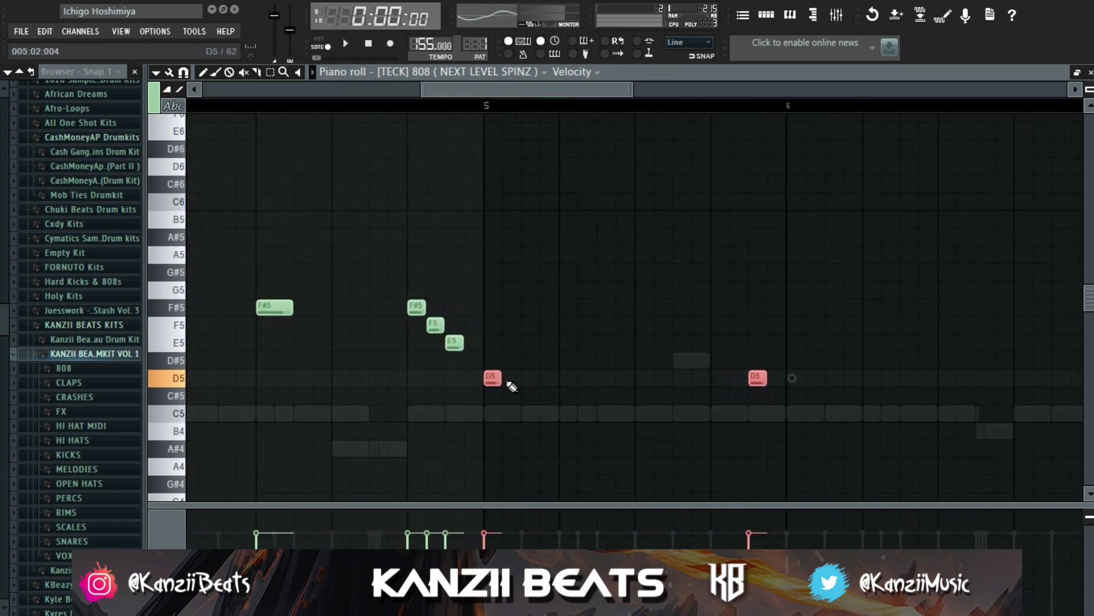
drag(508, 379, 517, 378)
scroll(517, 378, down, 2)
scroll(515, 379, down, 2)
click(581, 411)
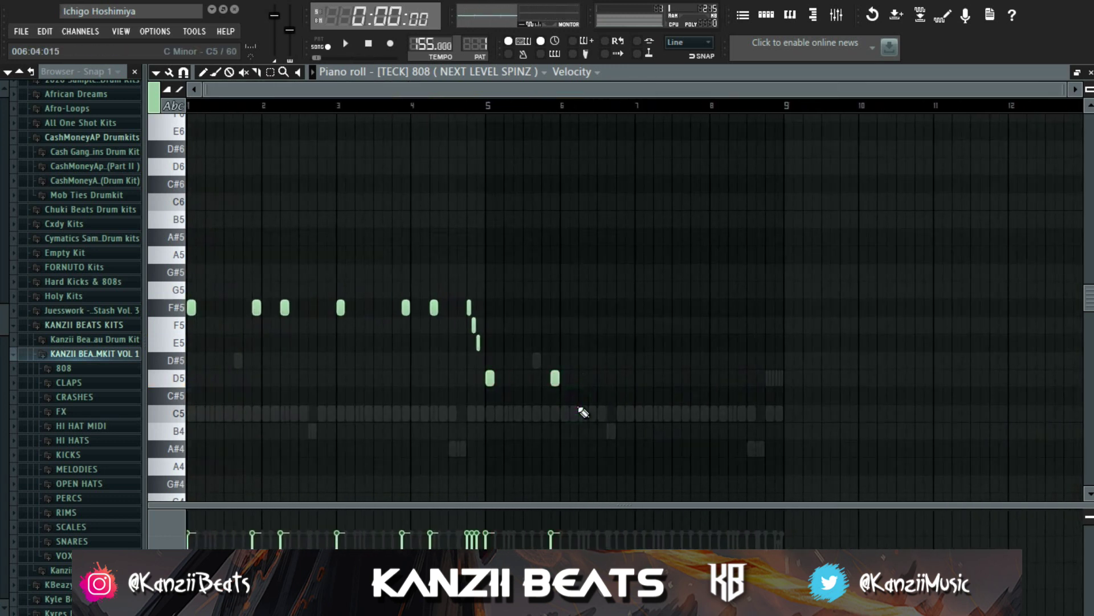
click(583, 378)
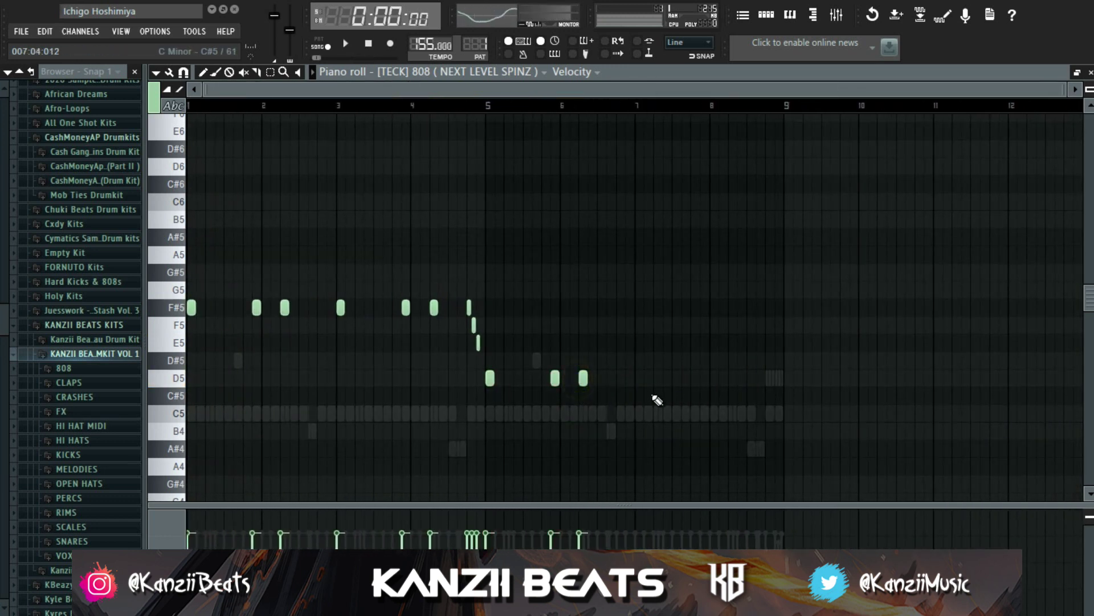
- Add C#5 808 notes at steps 1 and 15 of bar 7 and at step 5 of bar 8
click(629, 397)
right_click(628, 399)
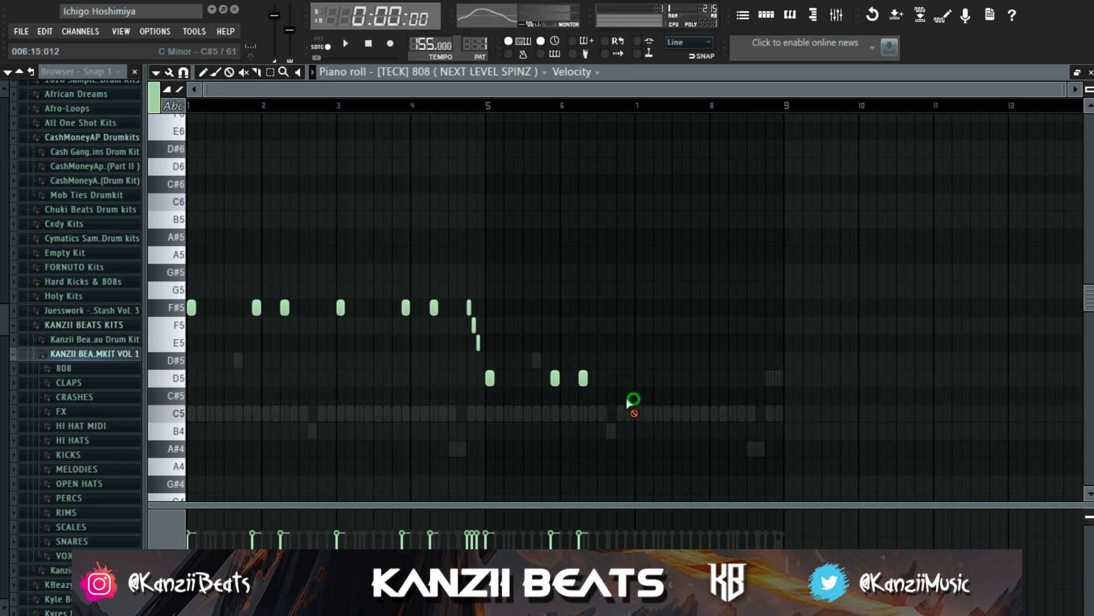
click(637, 393)
key(space)
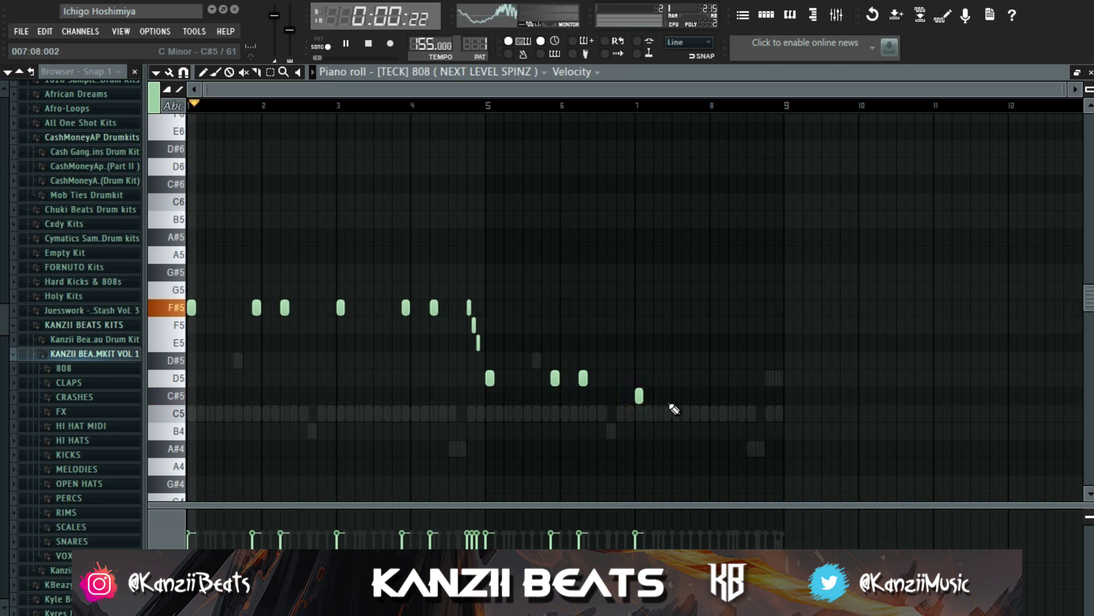
click(707, 398)
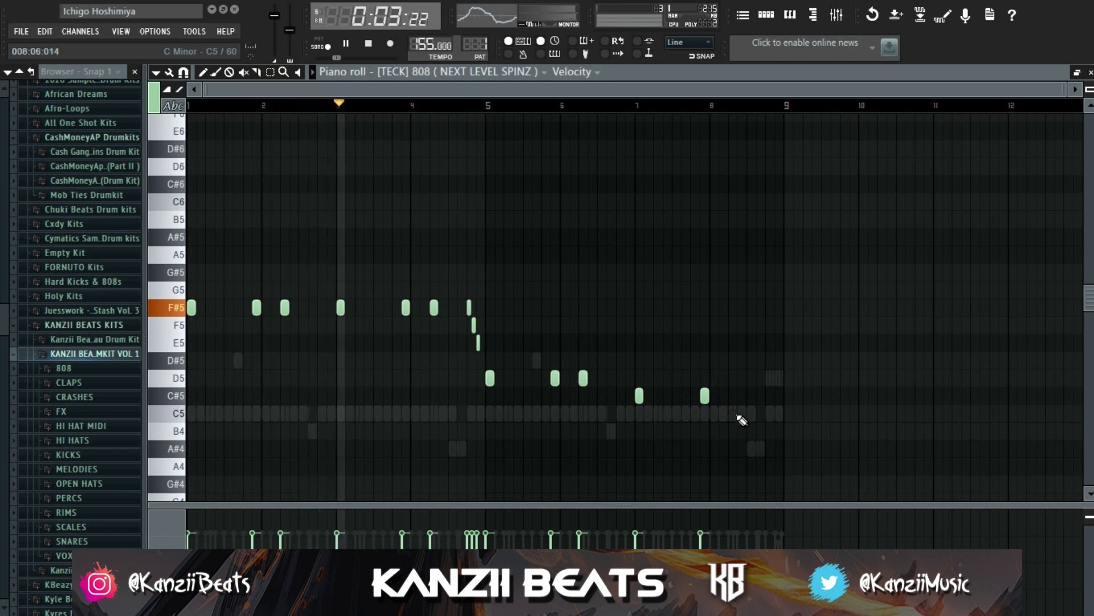
click(732, 397)
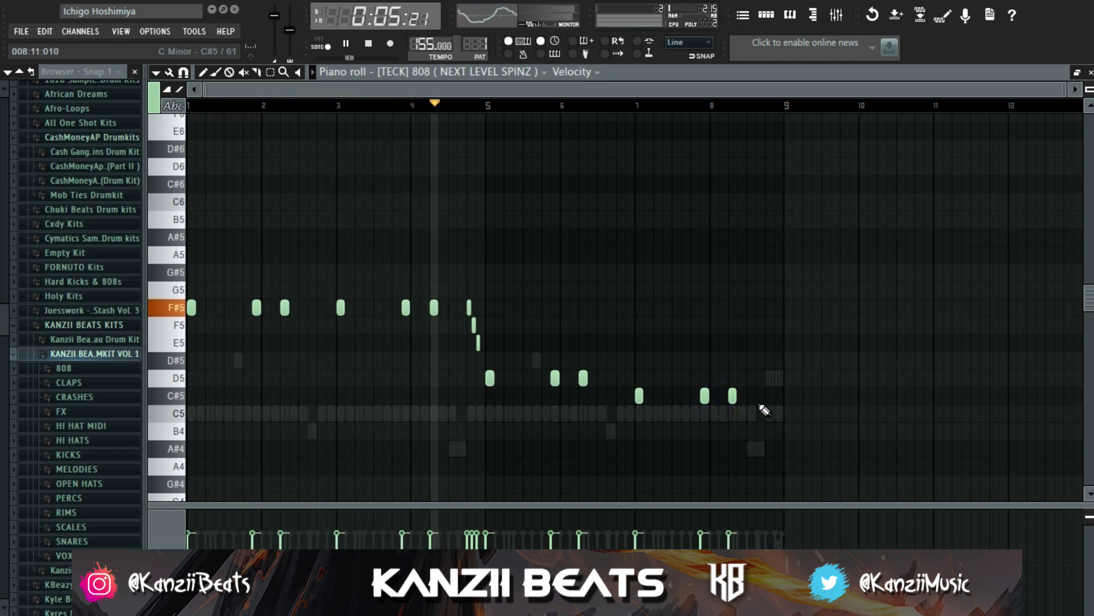
- Add three one-step C#5 notes at steps 13–15 of bar 8, raise them an octave to C#6 and play the pattern
ctrl+scroll(767, 405, up, 3)
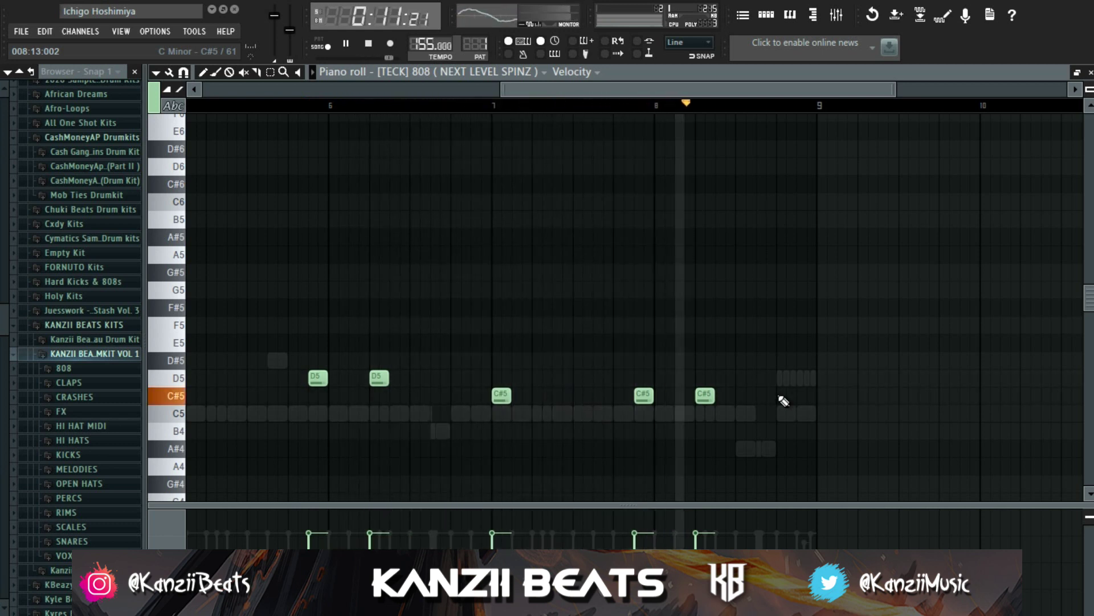
key(space)
click(781, 395)
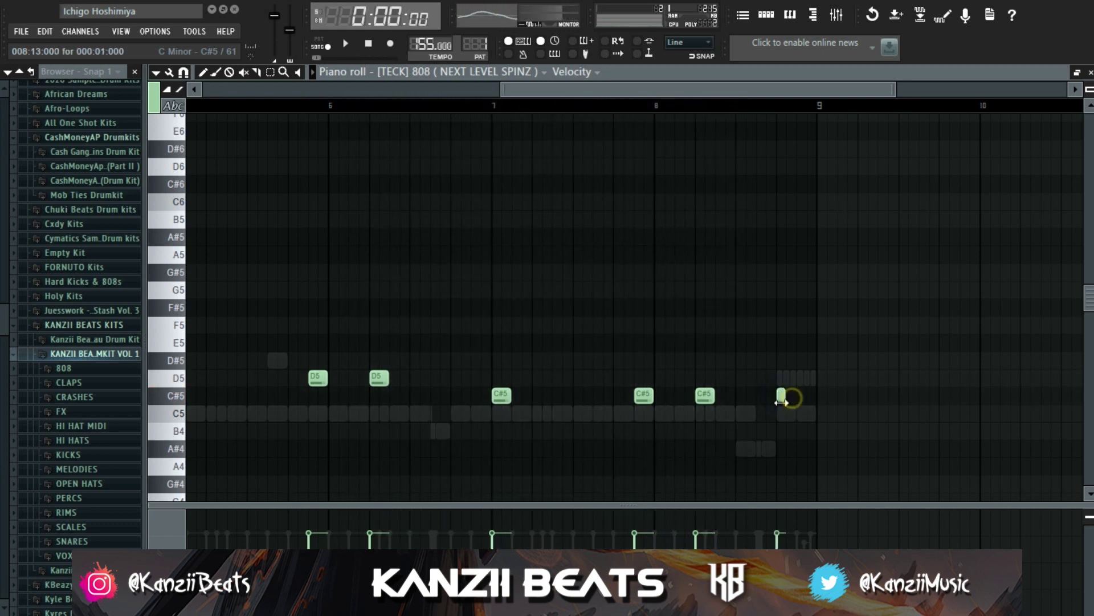
click(791, 399)
click(801, 398)
drag(810, 396, 762, 403)
key(ctrl+Up)
key(space)
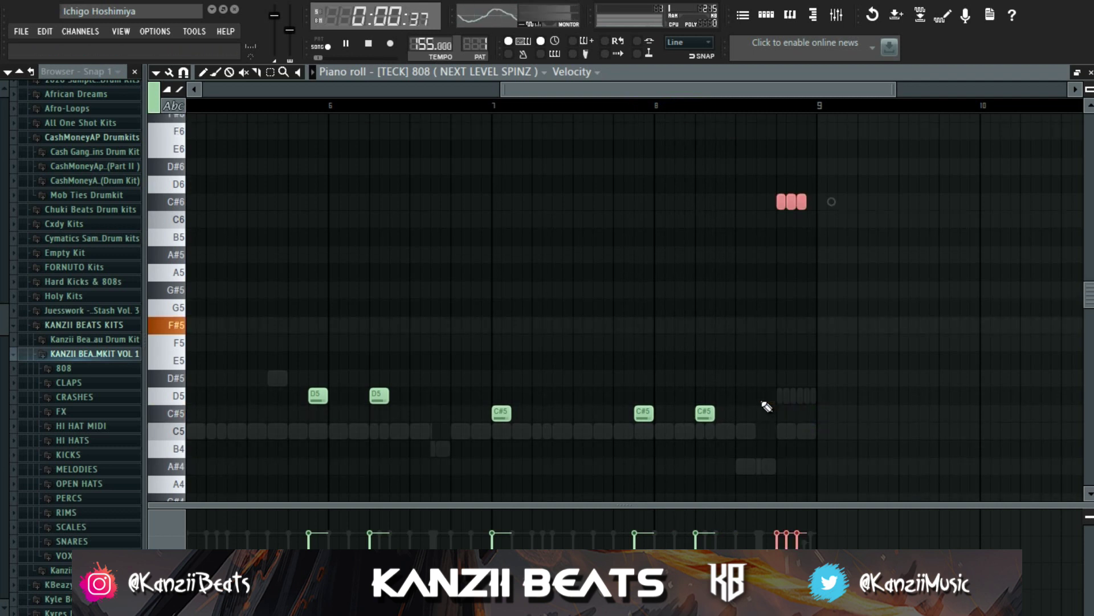
- Deselect the high notes and apply quick legato to the whole 808 line so each note extends to the next
scroll(762, 438, down, 3)
click(777, 405)
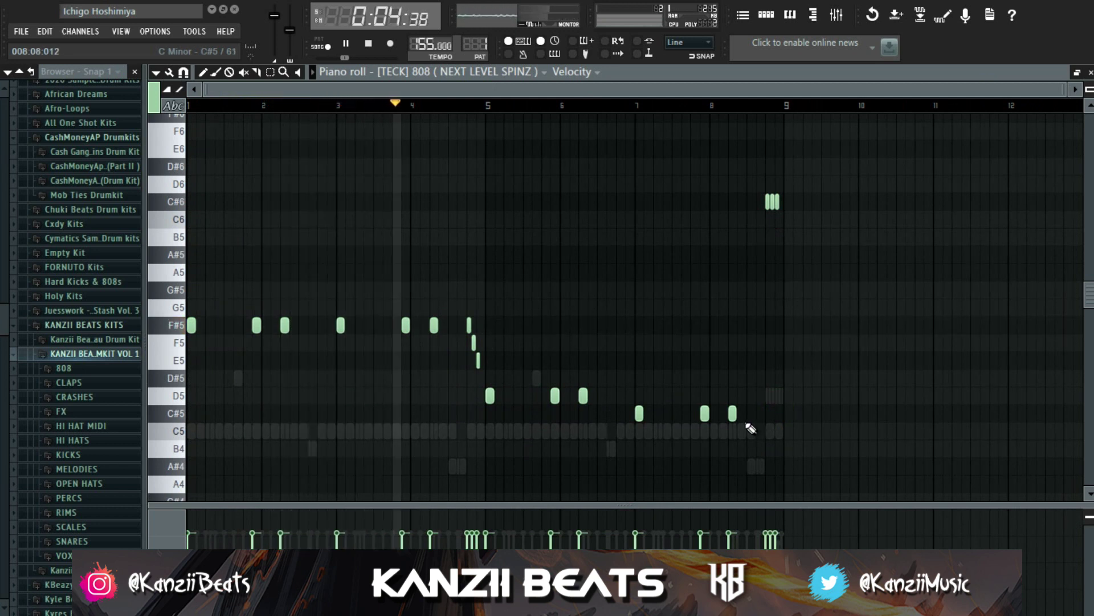
key(ctrl+l)
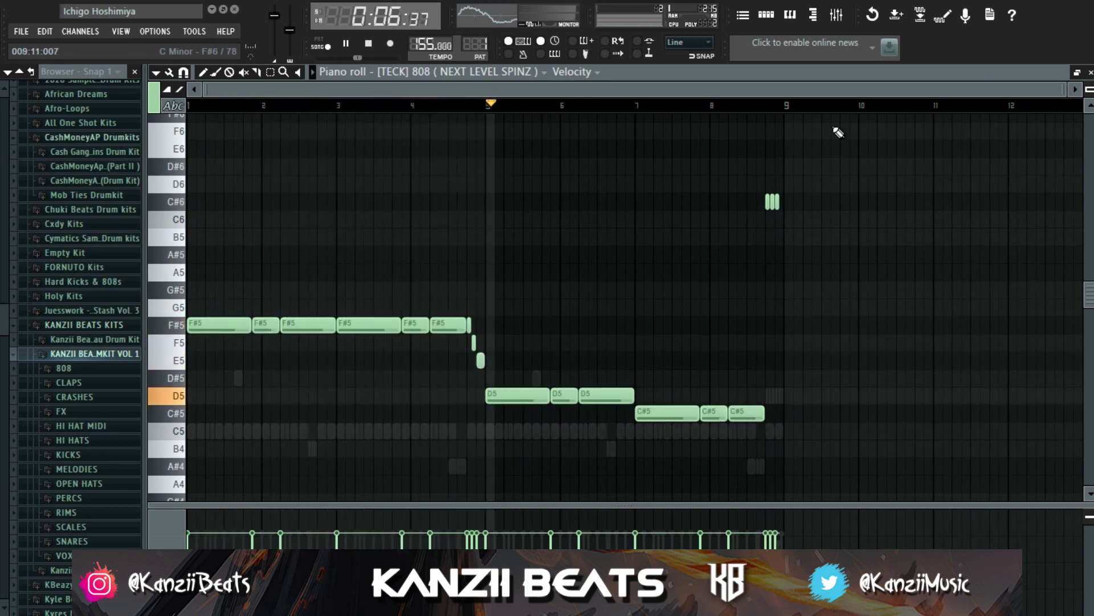
- Extend the last C#6 808 note to the end of bar 8 and clear the stray C#6 note at the start of bar 9
click(786, 201)
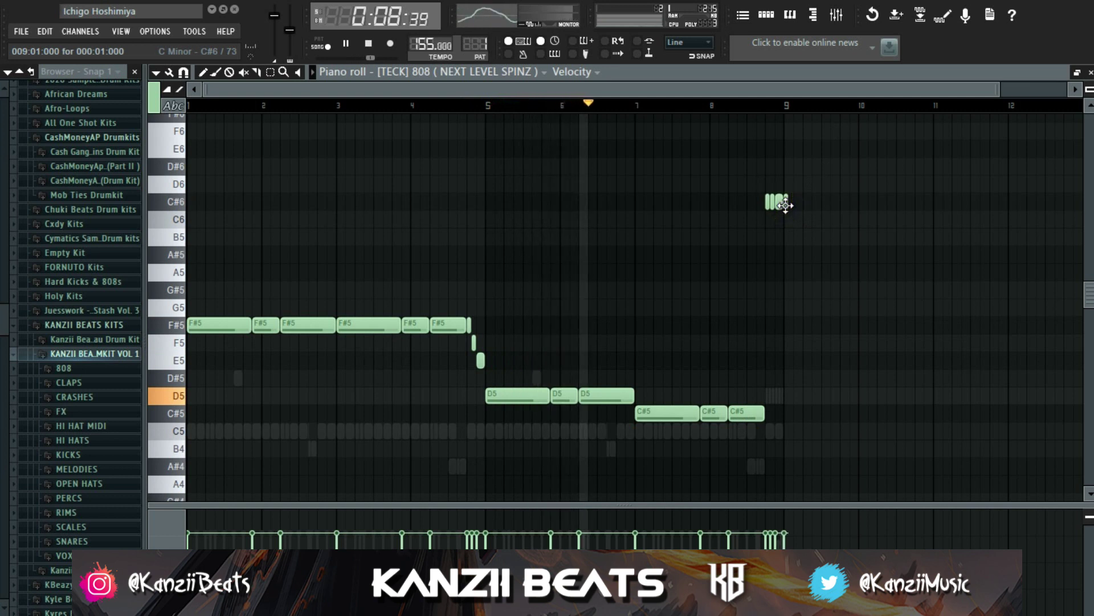
right_click(786, 202)
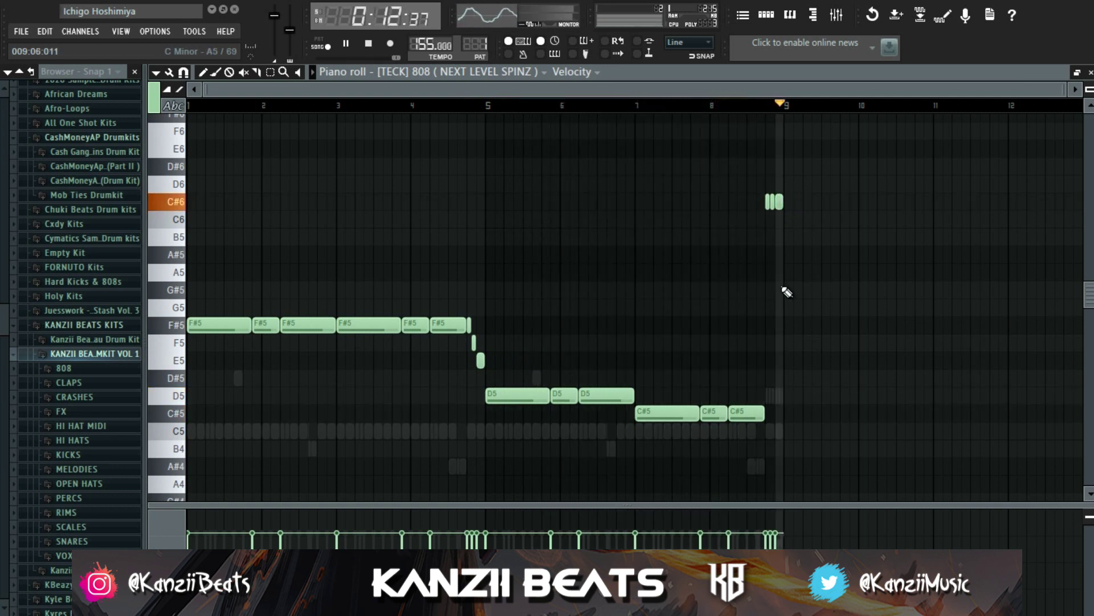
key(F7)
key(space)
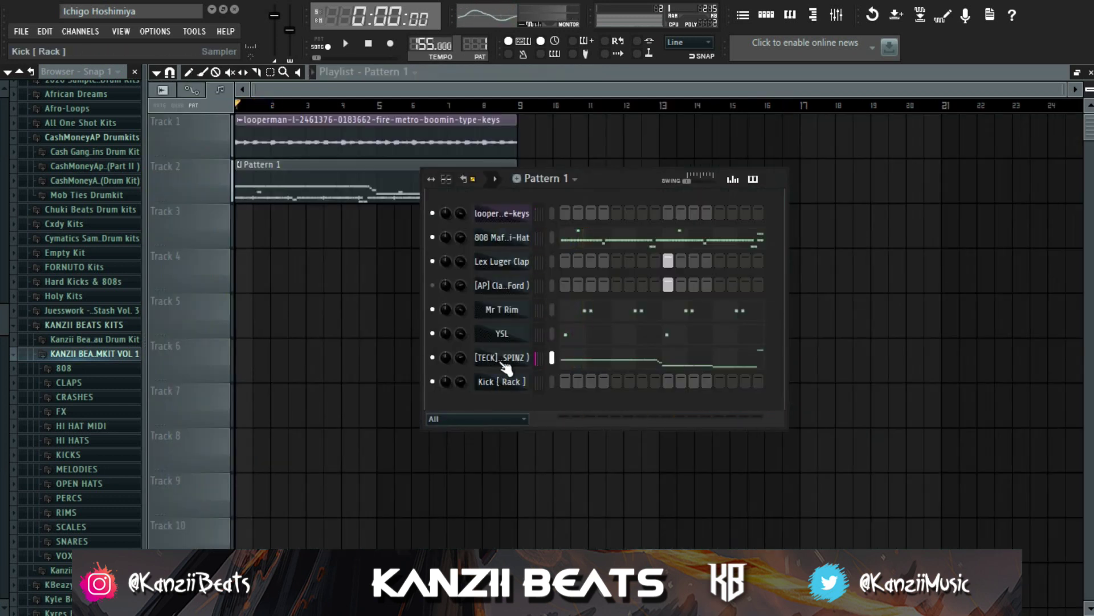
- Enable the 808 channel's volume envelope, with maximum hold time and minimum attack, decay and sustain
click(503, 360)
click(764, 149)
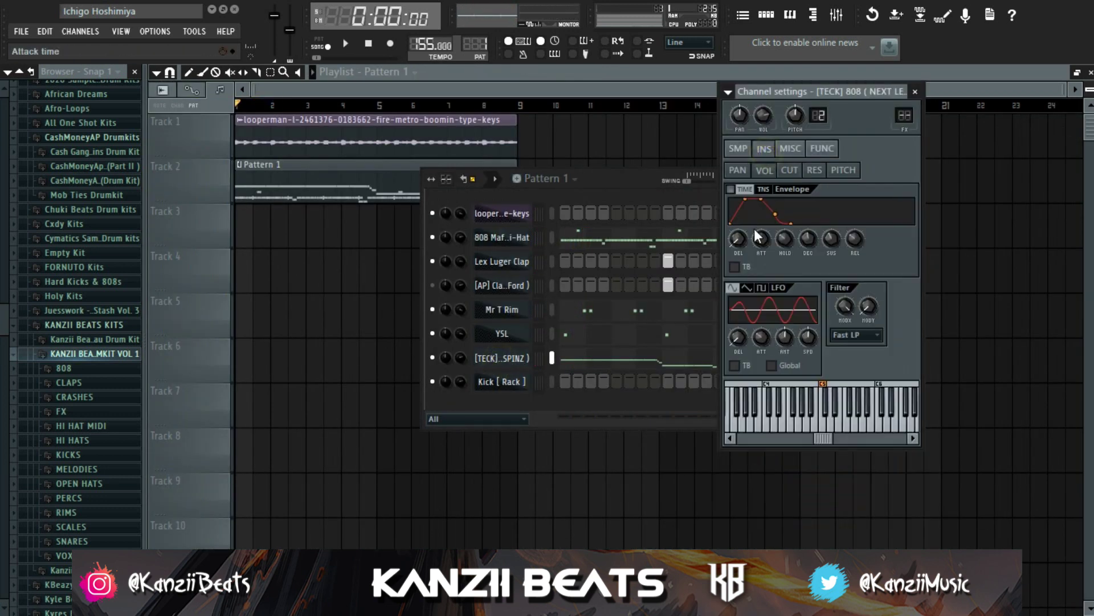
drag(785, 238, 806, 285)
drag(837, 239, 837, 285)
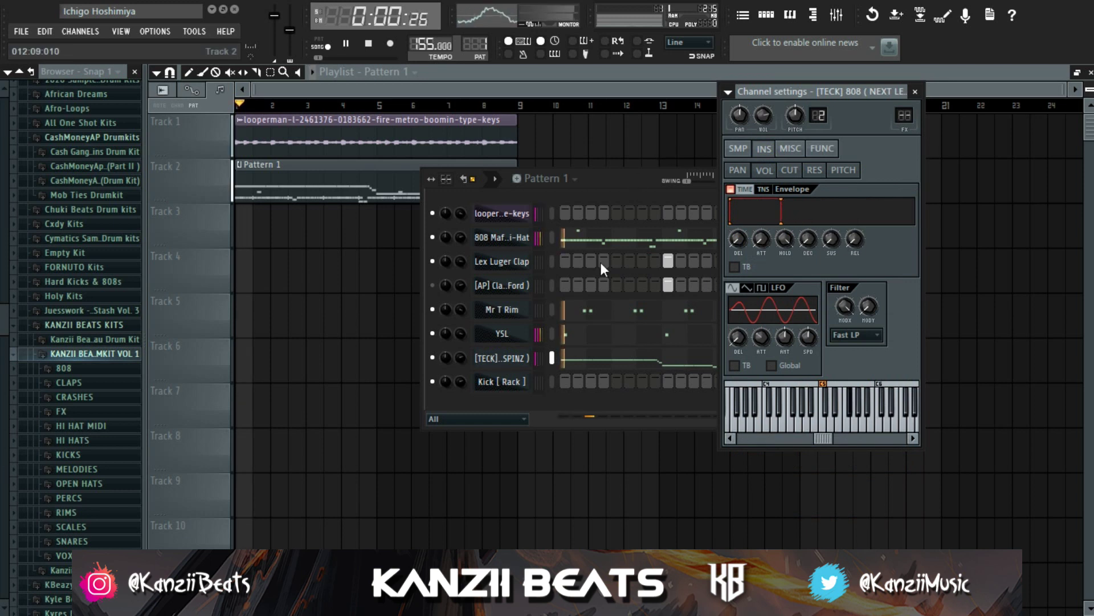
click(502, 358)
- Open the Kick [ Rack ] piano roll and add two-step C5 kicks at steps 1 and 13 of bar 1
right_click(516, 388)
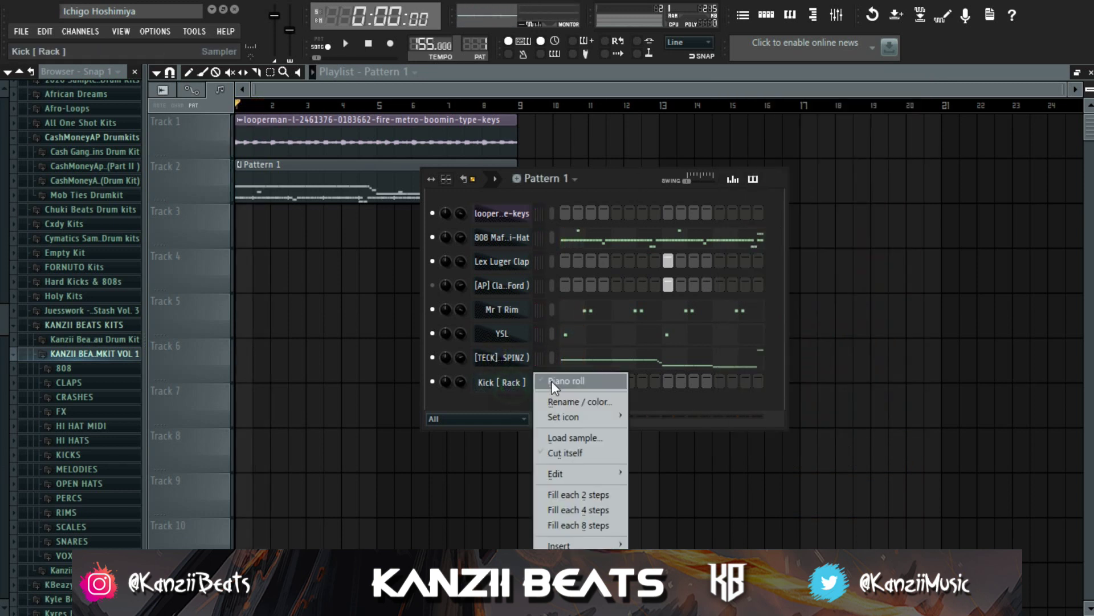
click(552, 381)
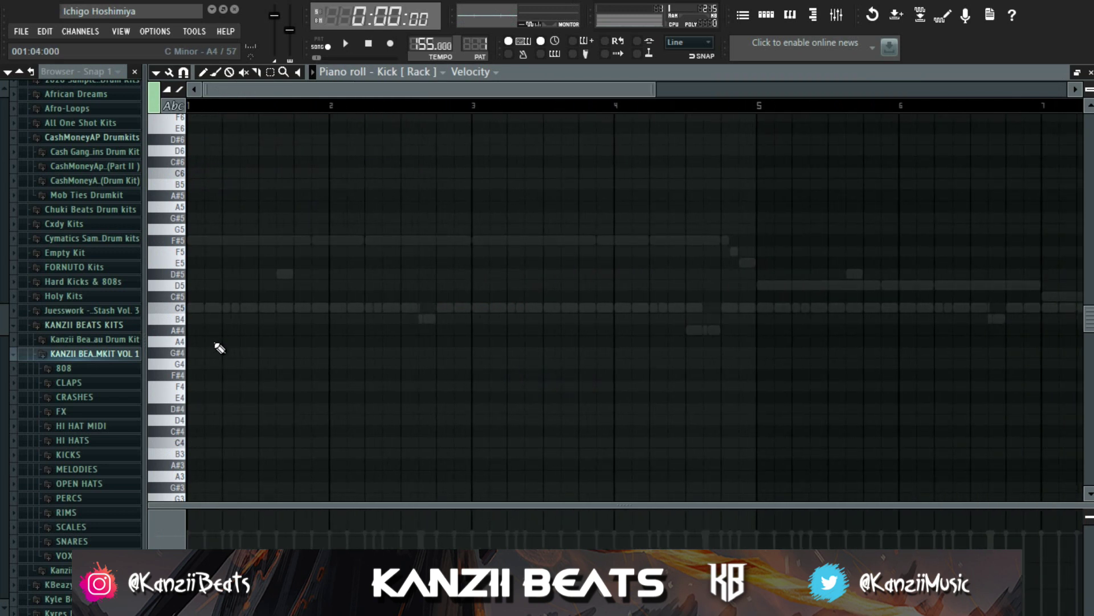
scroll(219, 348, down, 1)
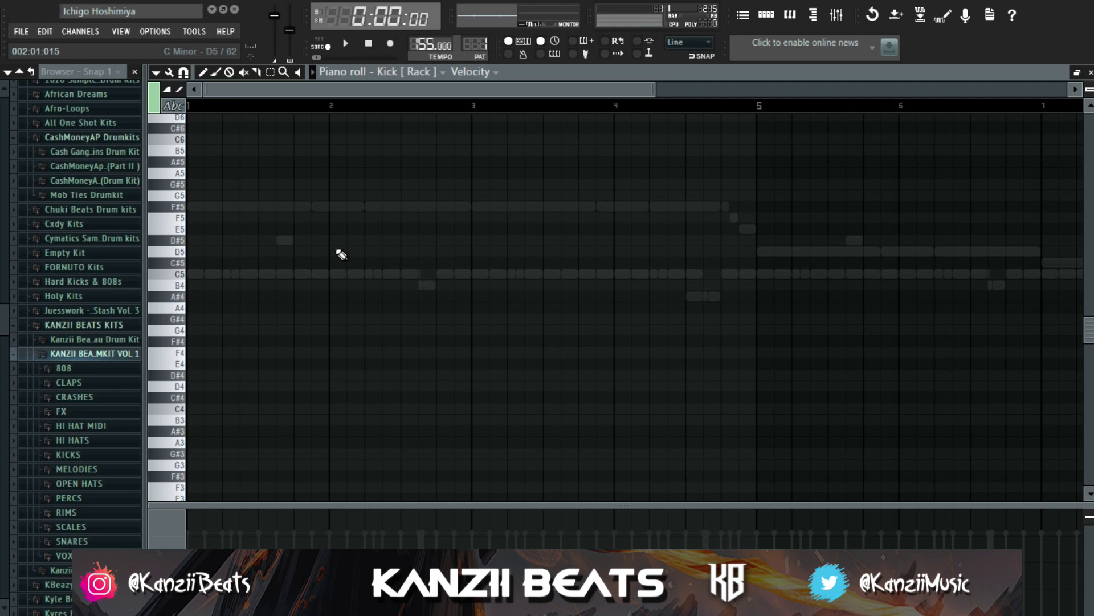
click(191, 275)
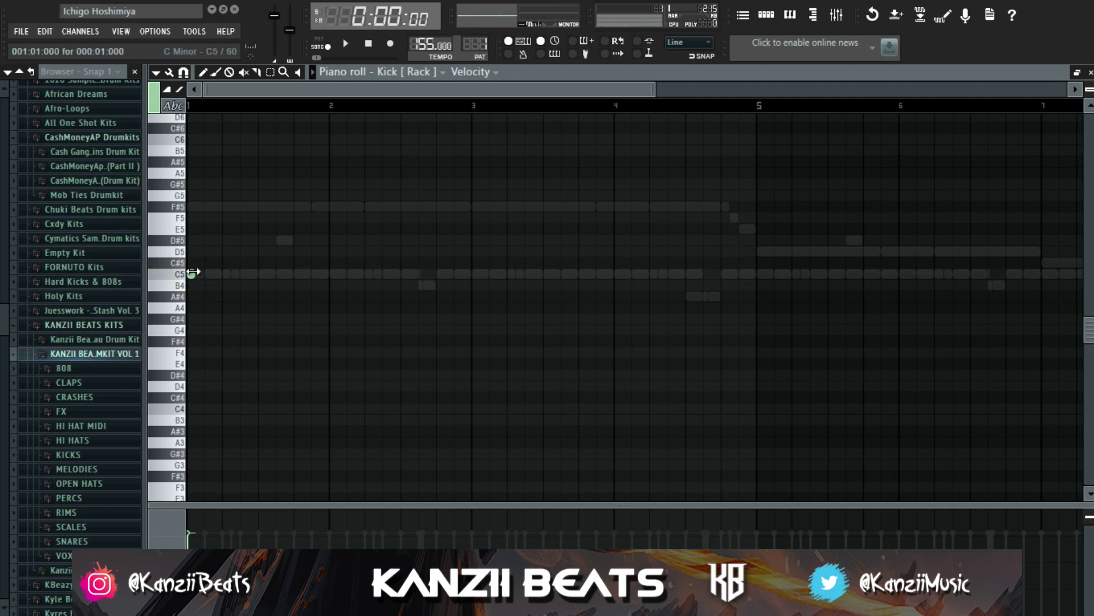
key(space)
scroll(196, 274, down, 3)
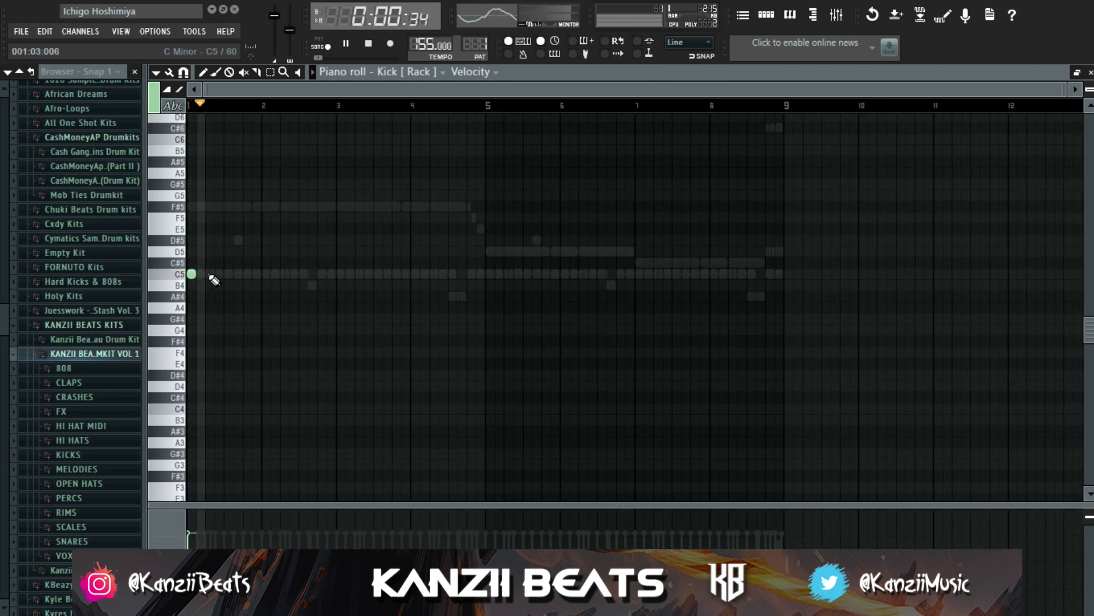
click(247, 274)
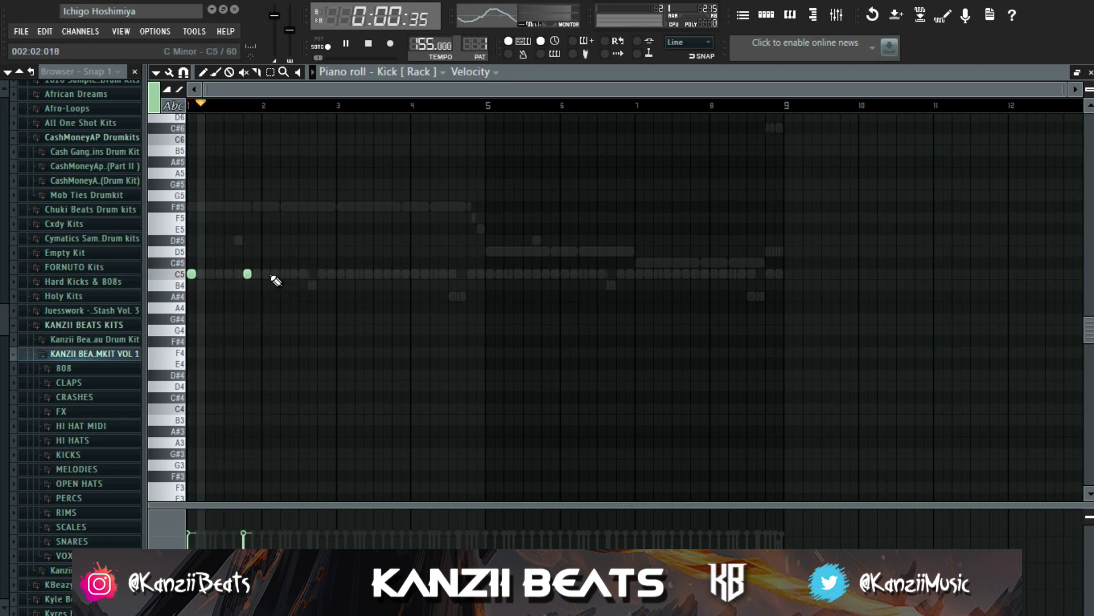
- Add two-step C5 kicks at step 5 of bar 2, steps 1 and 13 of bar 3, and steps 5, 13 and 15 of bar 4
click(284, 274)
click(340, 274)
click(397, 274)
click(434, 274)
click(471, 274)
click(481, 274)
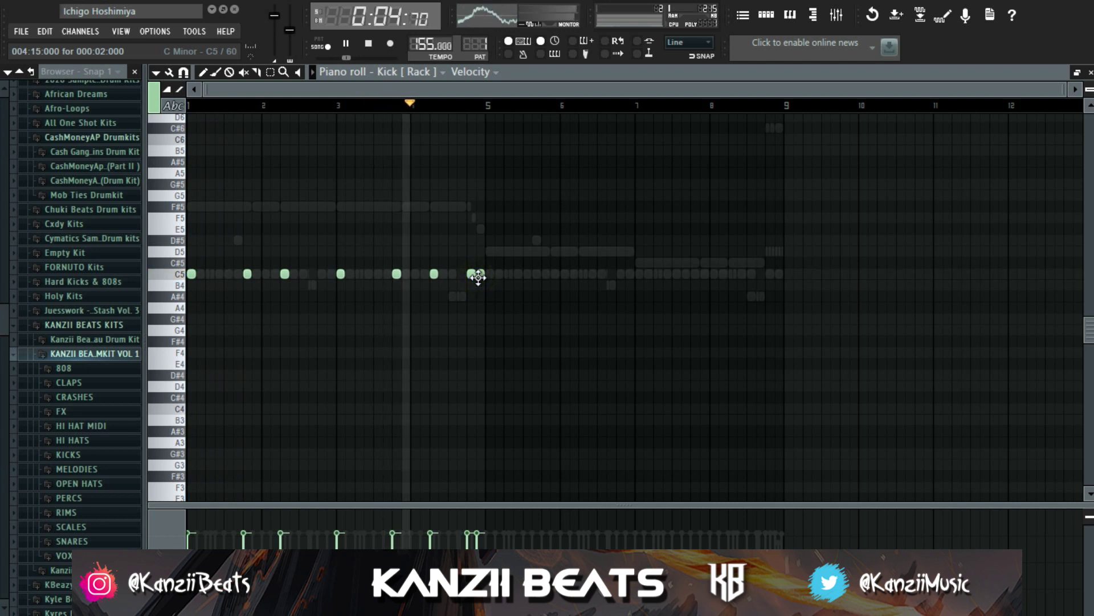
- Duplicate the four-bar kick pattern into bars 5–8, delete the kick at step 13 of bar 8 and play the pattern
key(space)
key(ctrl+b)
click(502, 314)
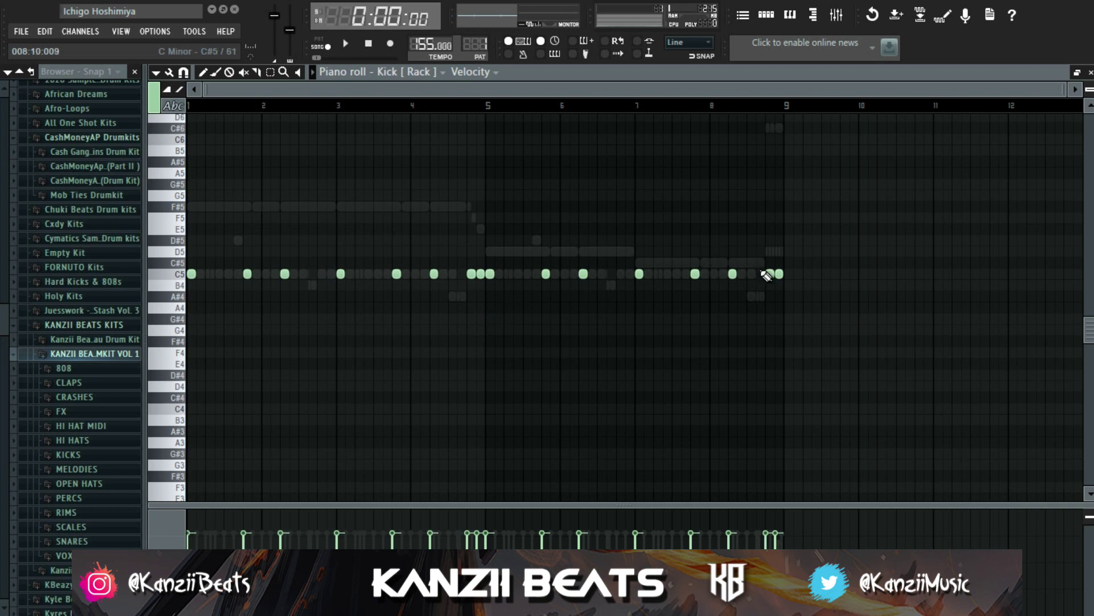
right_click(770, 274)
key(space)
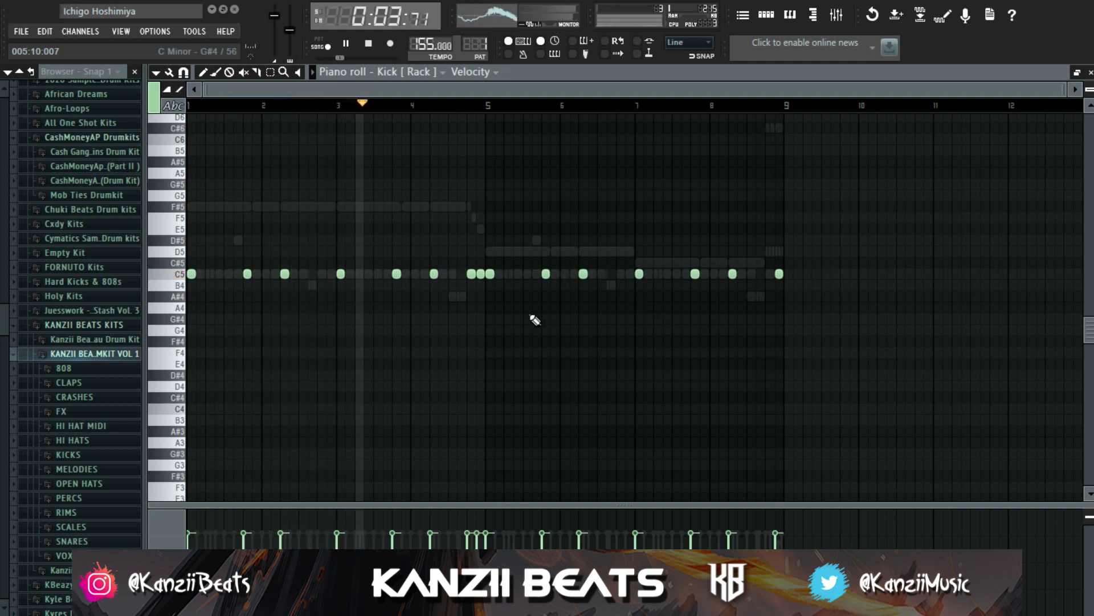
- Return to the channel list, mute the Lex Luger Clap and unmute the [AP] clap while the pattern plays
key(Escape)
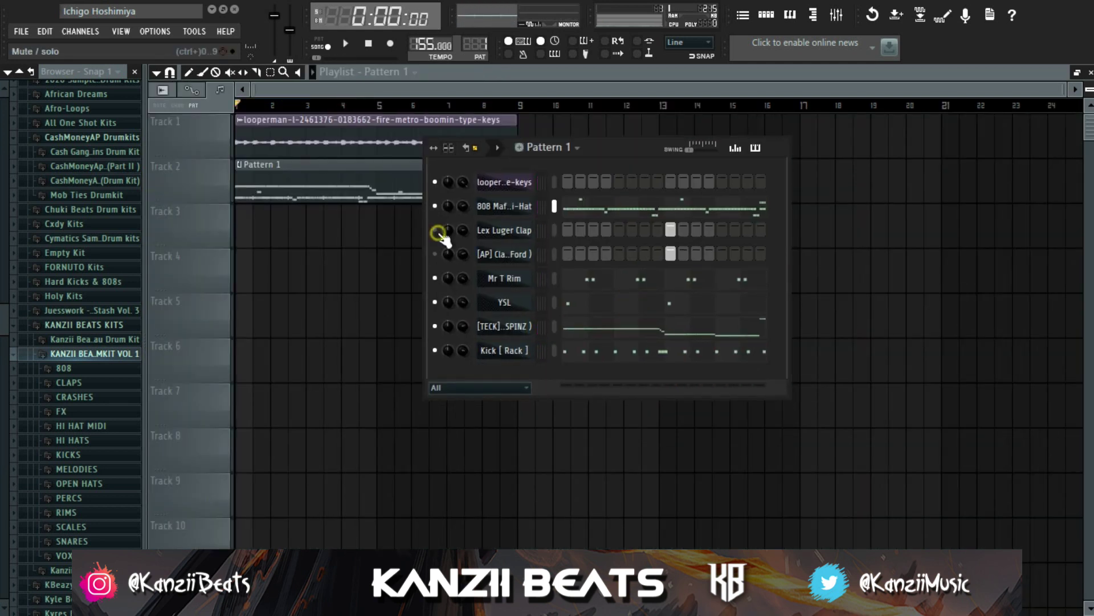
key(space)
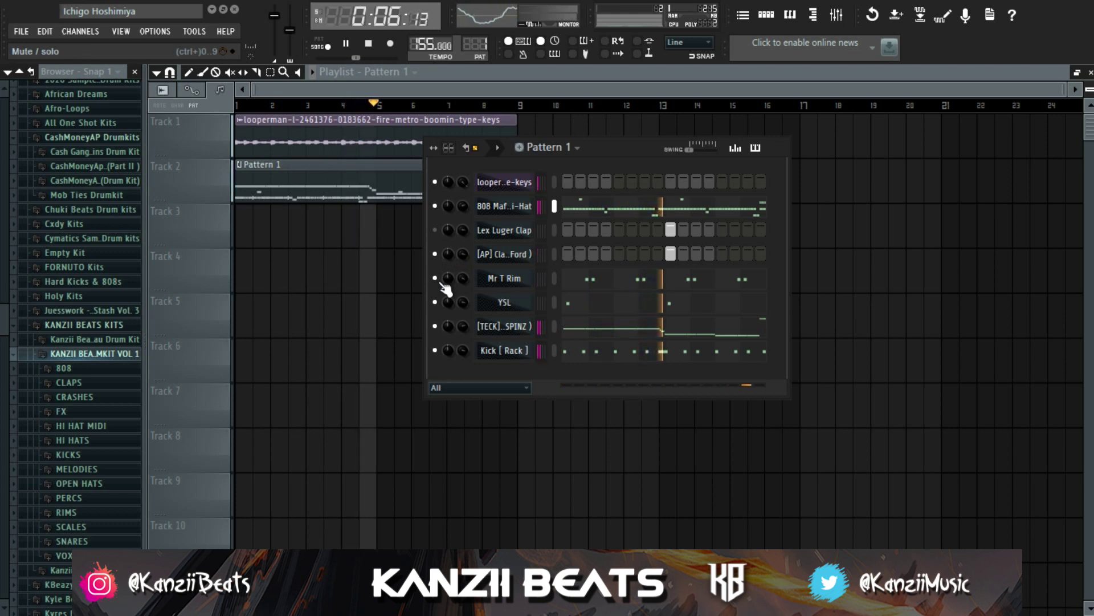
key(space)
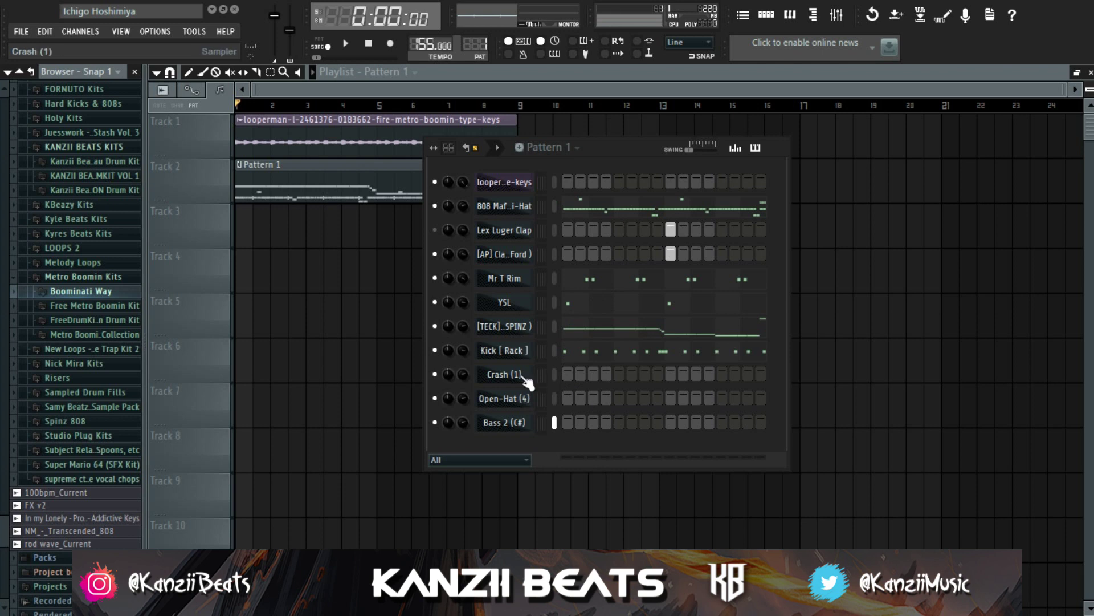
- Audition the Crash (1) sample and set its channel volume to 55%
click(524, 378)
click(738, 149)
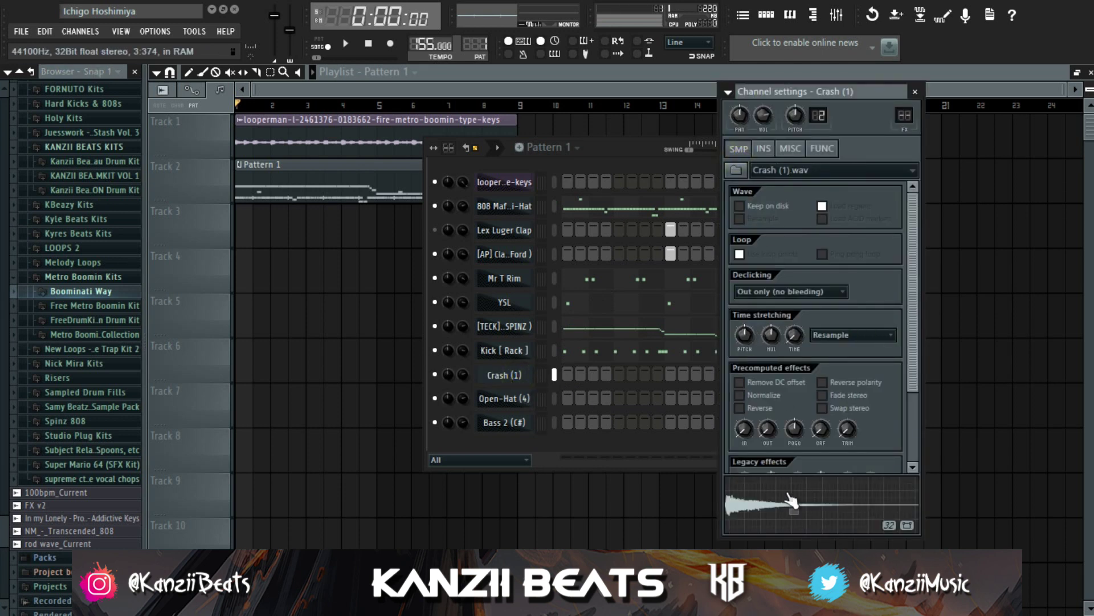
click(460, 373)
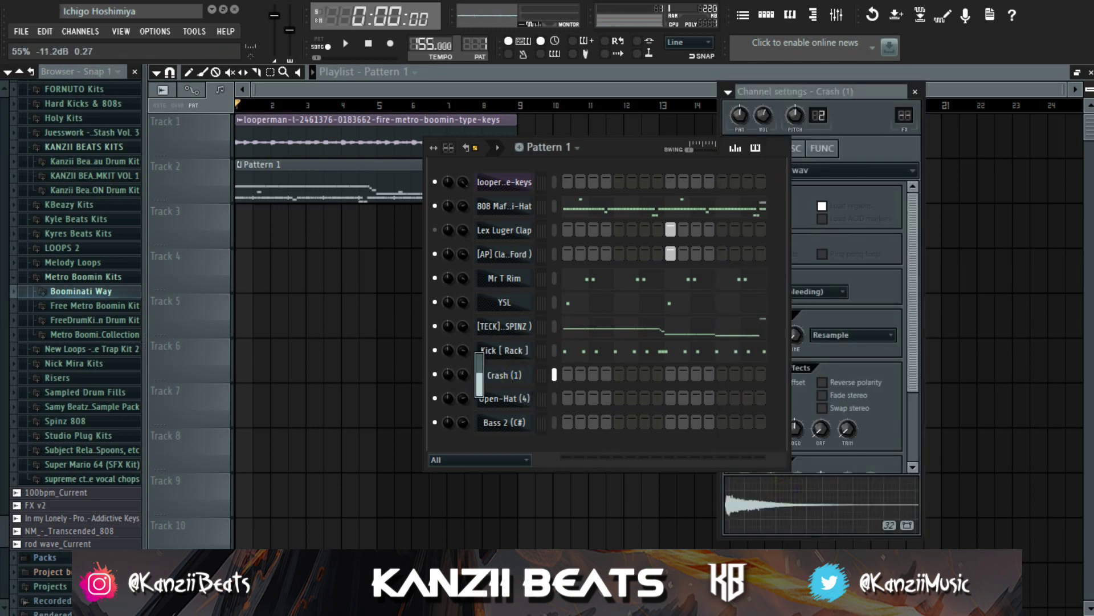
- Put a single two-step C5 crash note at the start of bar 1 in the Crash (1) piano roll, clearing all other notes
right_click(531, 374)
click(554, 373)
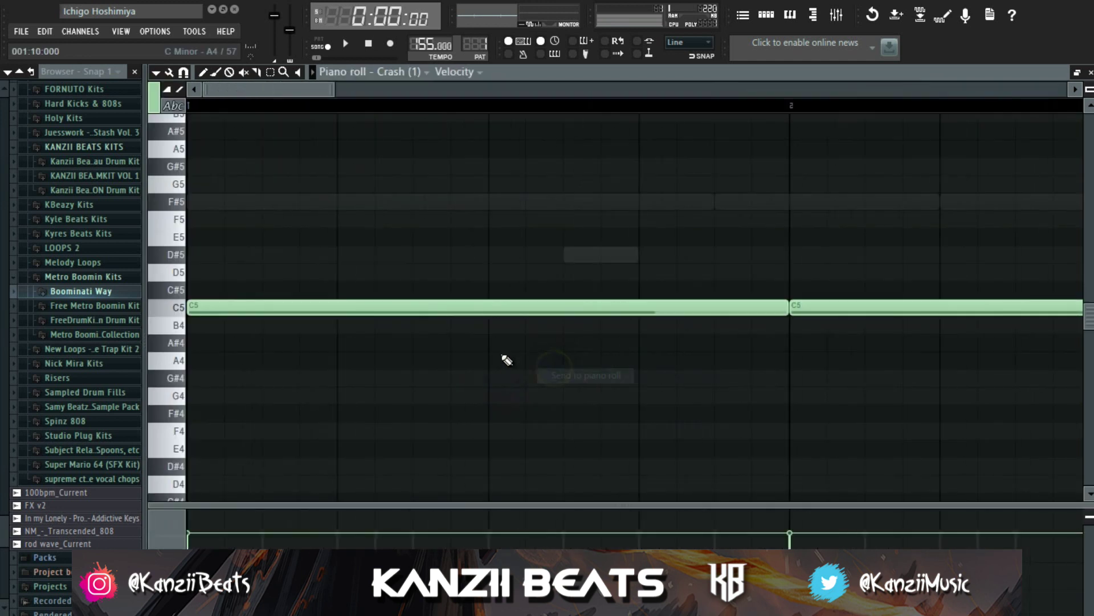
scroll(456, 351, down, 6)
key(ctrl+z)
right_click(415, 308)
right_click(490, 308)
right_click(714, 308)
right_click(639, 307)
right_click(564, 308)
key(space)
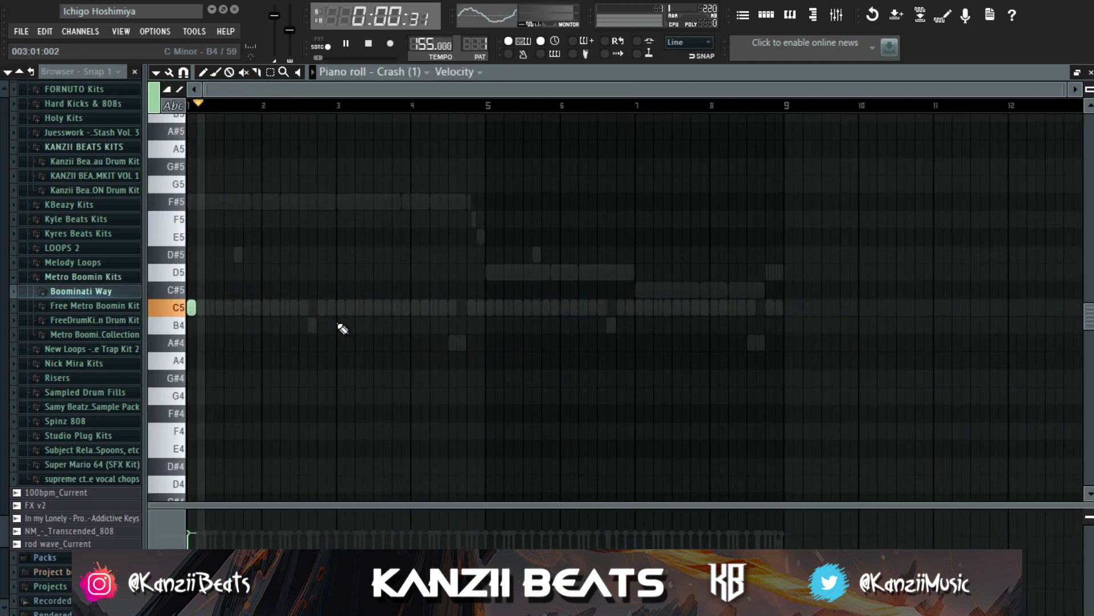
key(Escape)
click(509, 382)
key(space)
- Open the Open-Hat (4) piano roll and add two-step C5 notes at step 5 of bar 2 and step 5 of bar 4
right_click(531, 400)
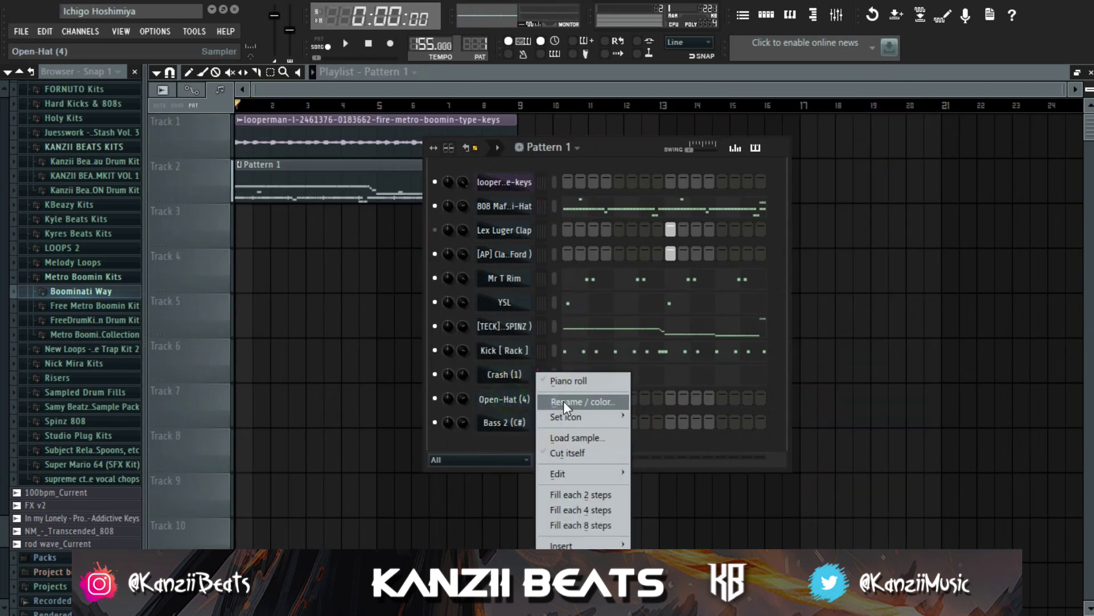
click(571, 382)
scroll(378, 394, down, 4)
key(space)
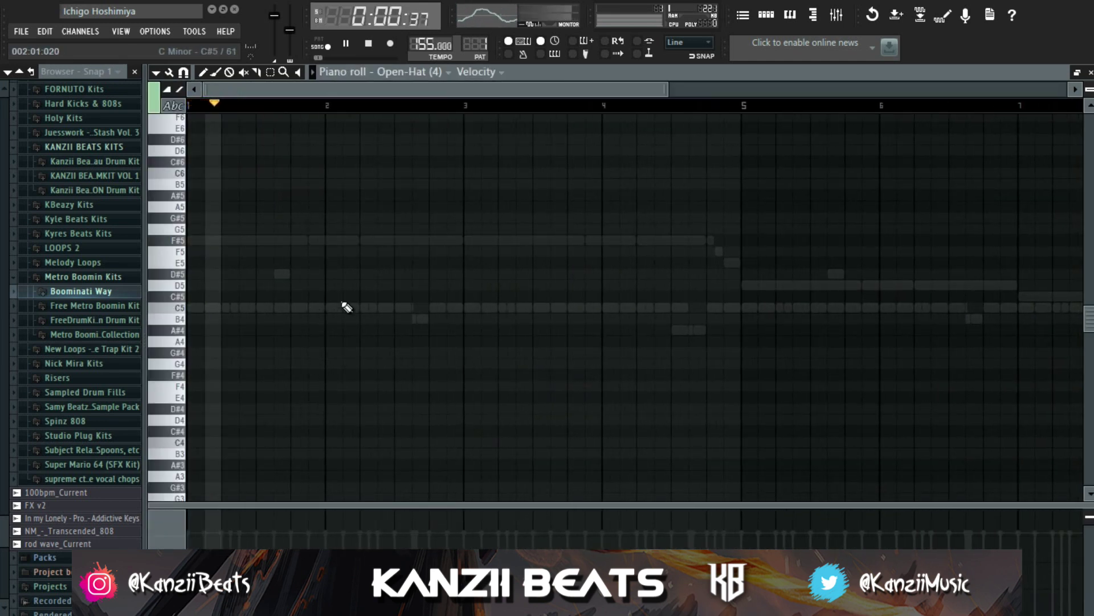
scroll(366, 324, down, 2)
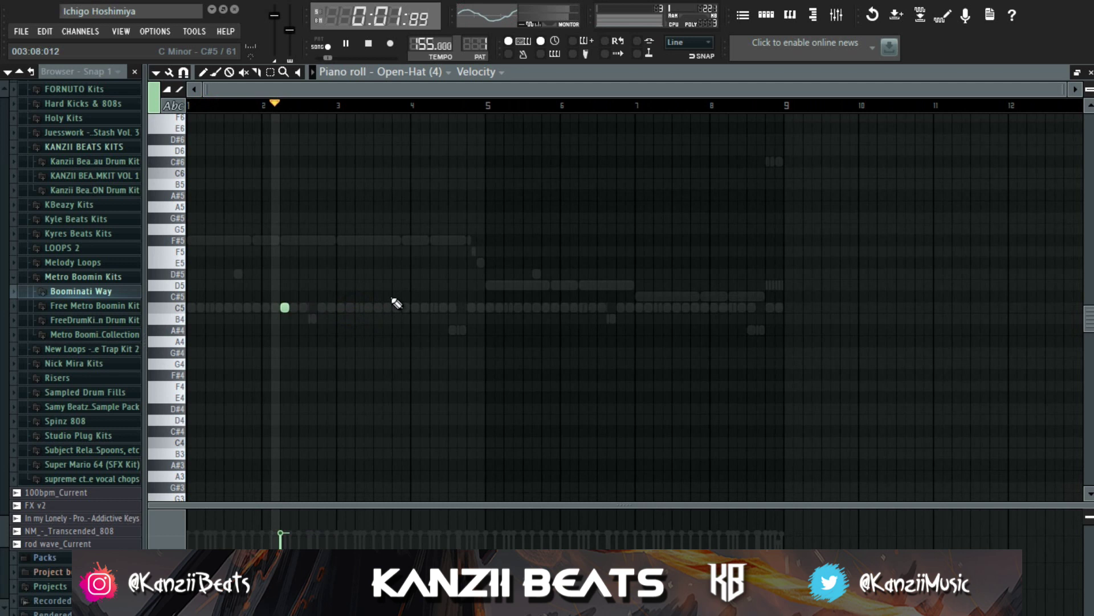
click(433, 307)
- Duplicate the first four bars of open hats into bars 5–8 and listen to the pattern
drag(489, 109, 100, 141)
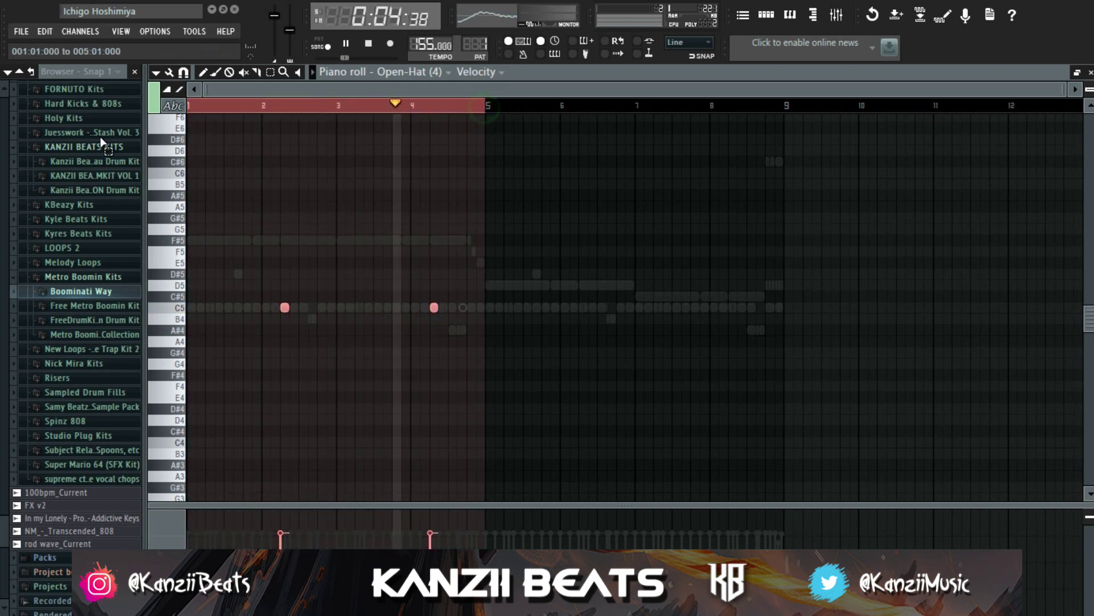
key(ctrl+b)
key(ctrl+d)
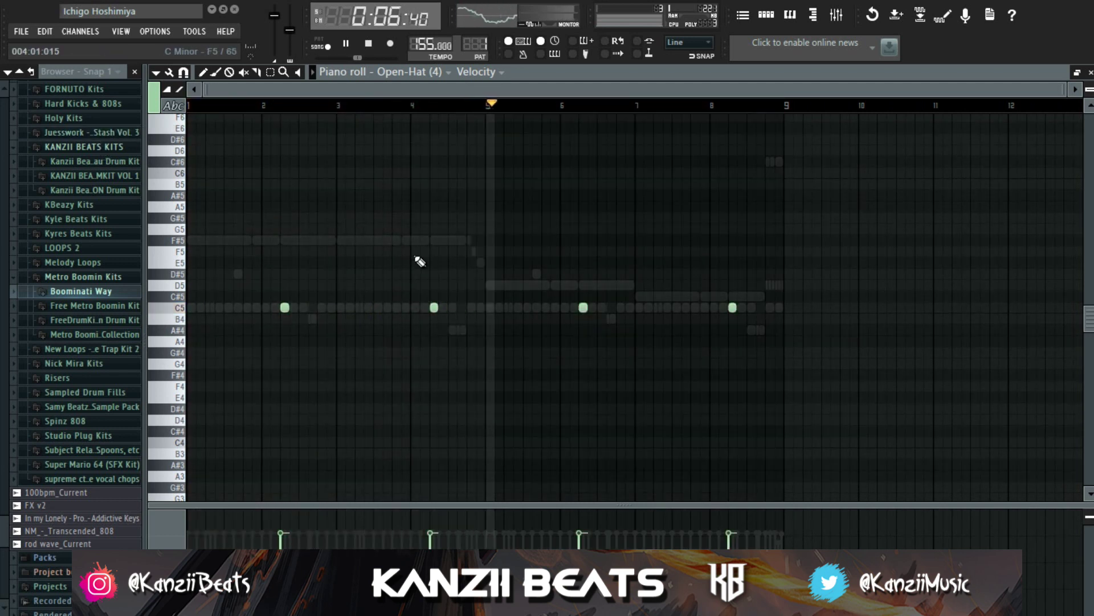
key(Escape)
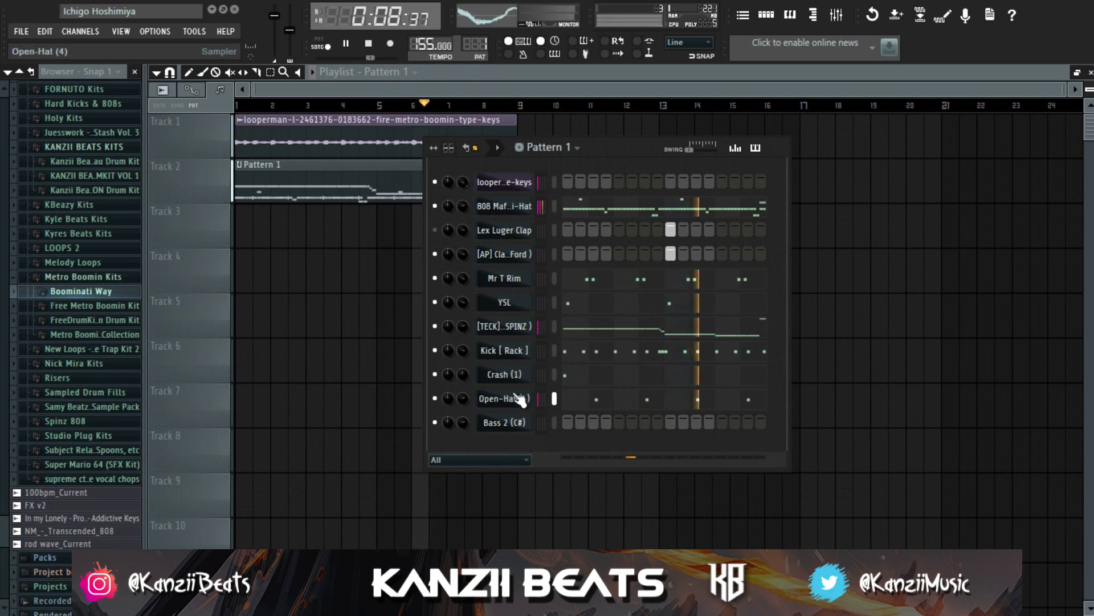
key(space)
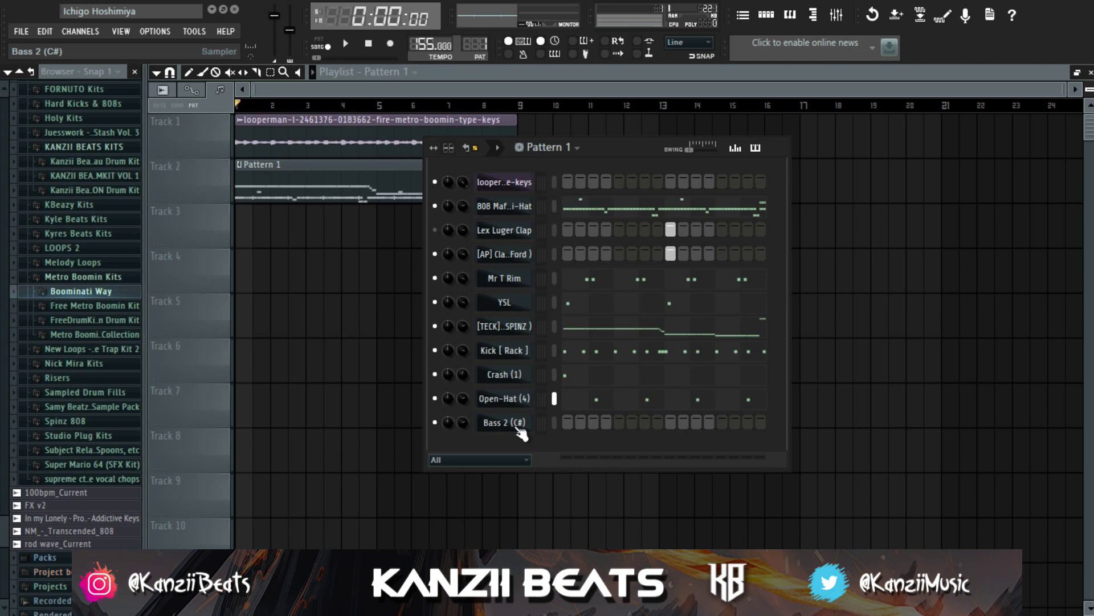
- Audition the Bass 2 (C#) sample and shape its volume envelope with maximum hold time and minimum decay and sustain
click(515, 424)
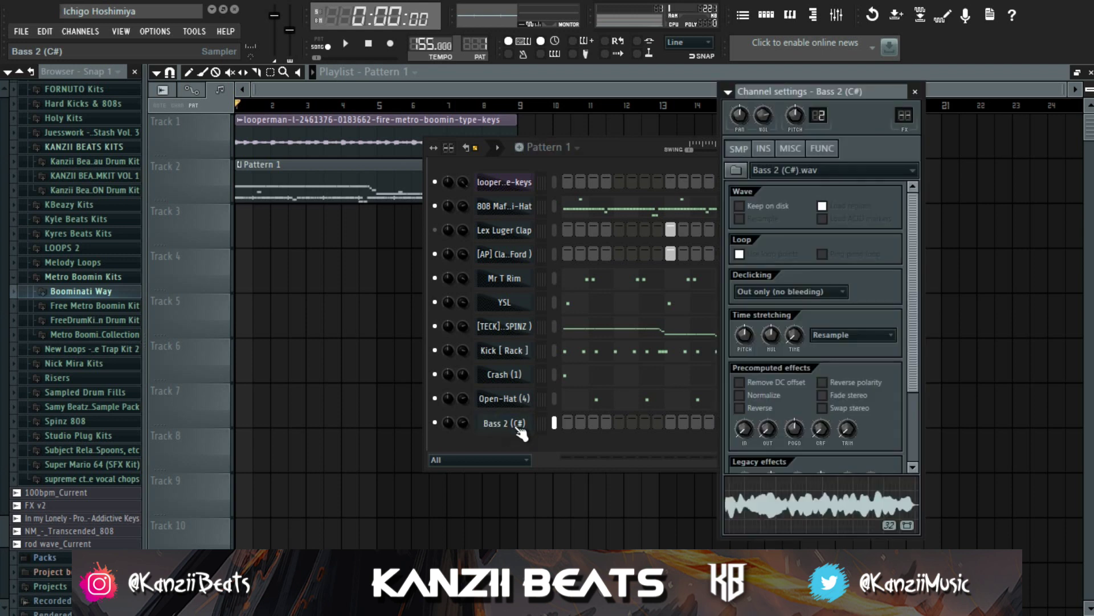
click(831, 517)
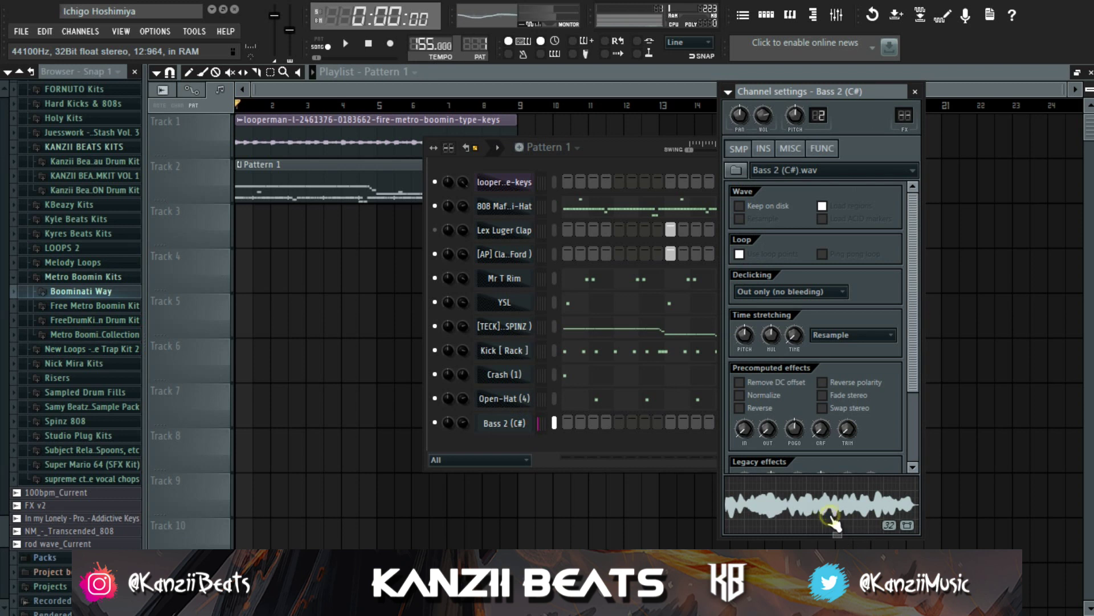
click(768, 152)
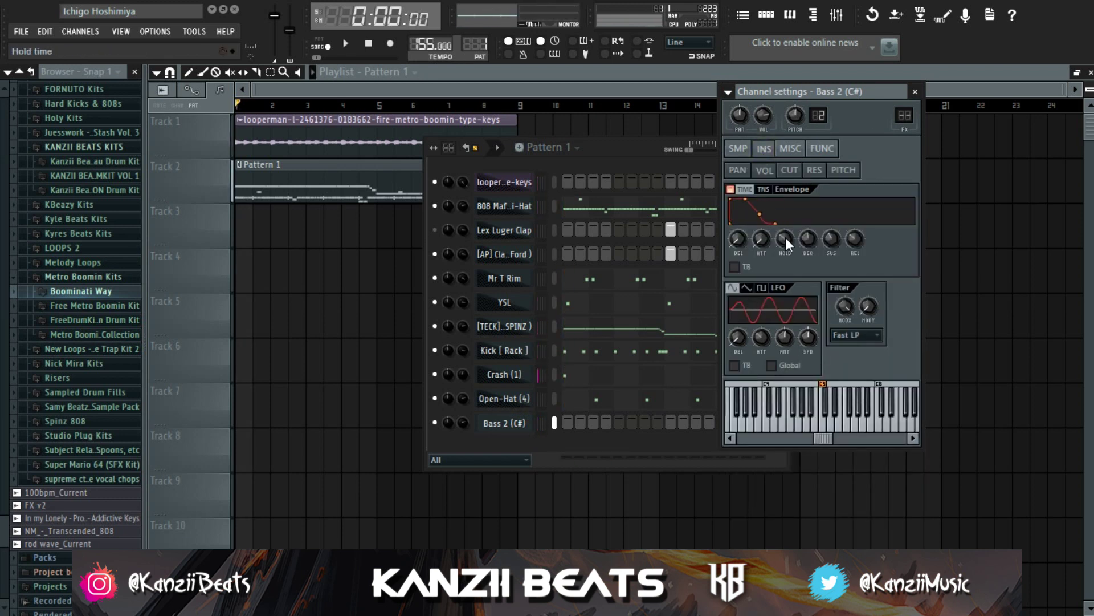
drag(785, 238, 786, 211)
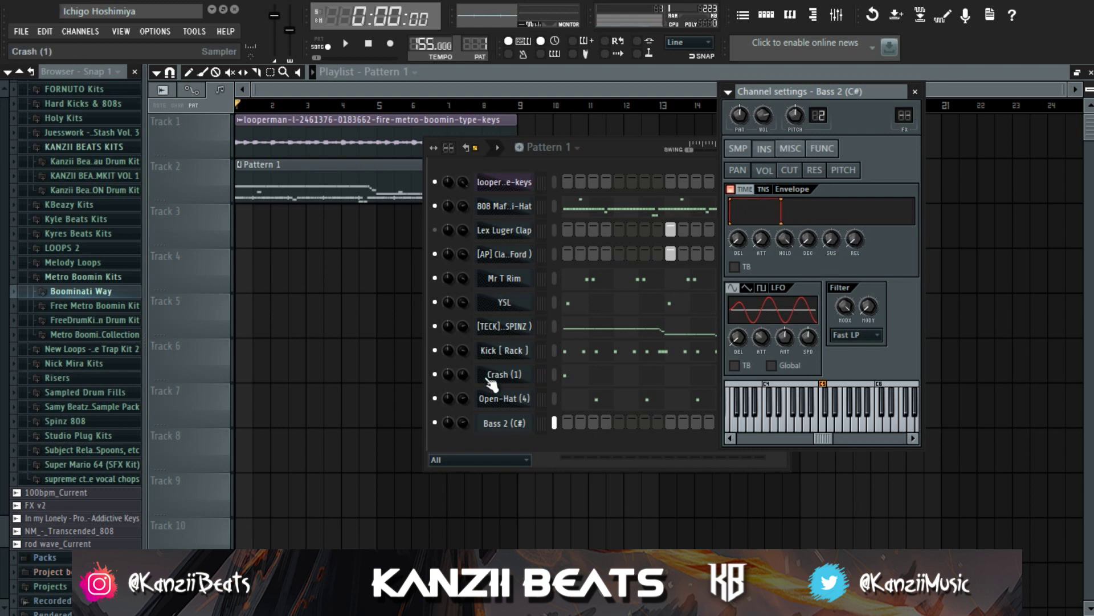
- Set the Bass 2 (C#) root note to C4 and raise the trim of its sample
click(501, 424)
click(501, 425)
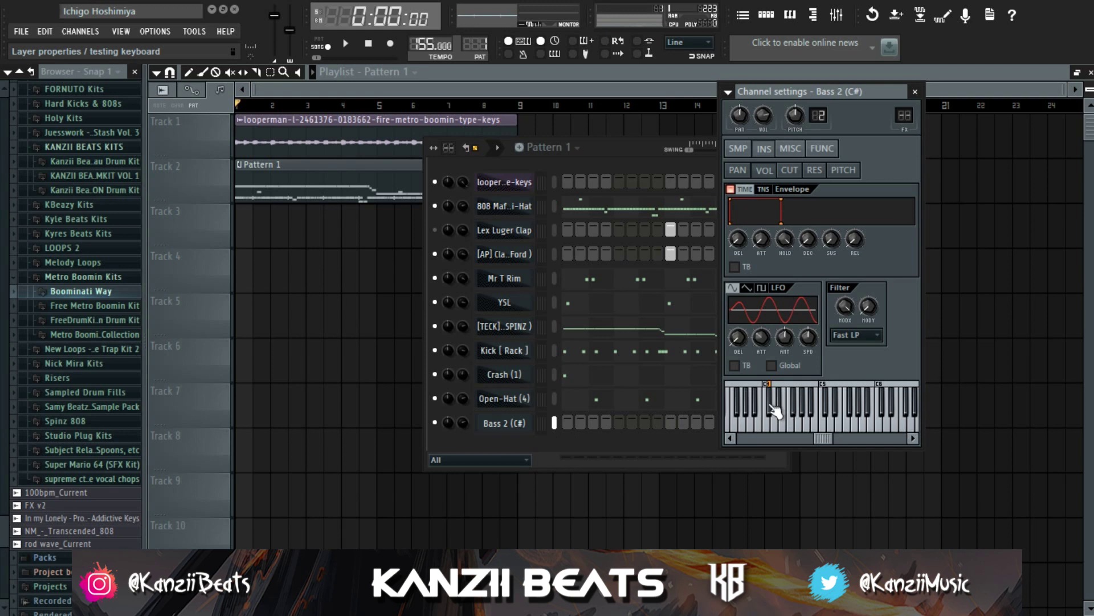
click(740, 149)
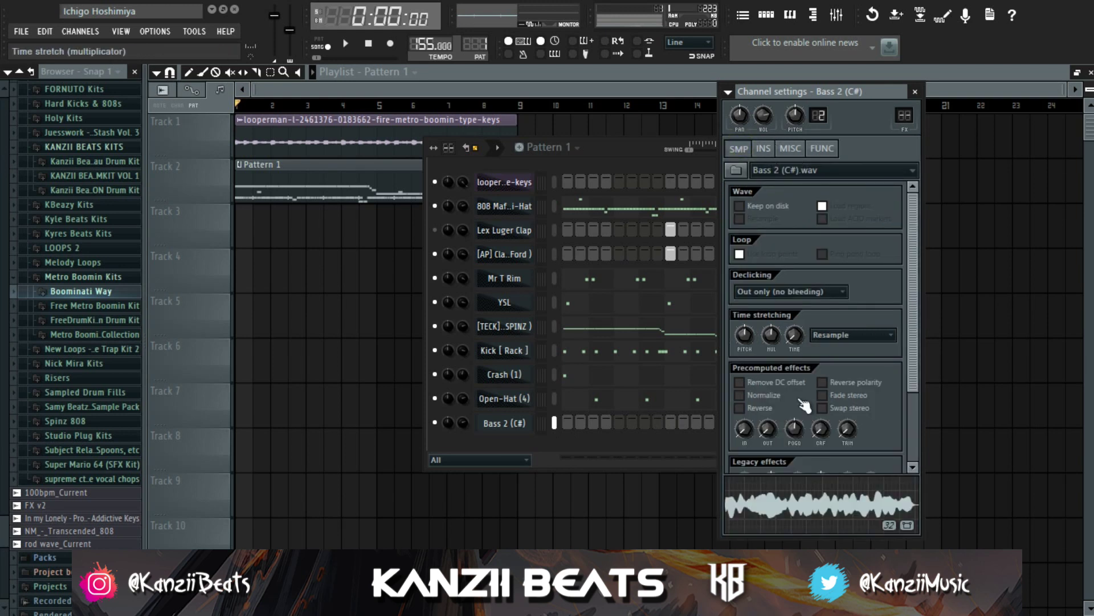
drag(855, 433, 855, 365)
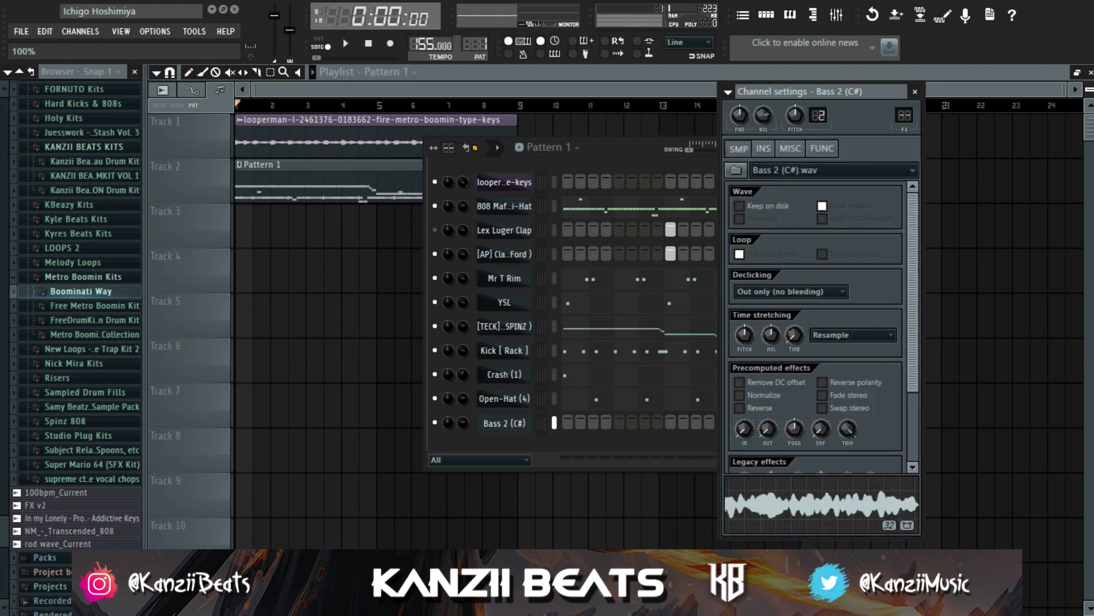
- Mute the 808 and kick channels and open the piano roll of Bass 2 (C#)
click(498, 426)
click(435, 324)
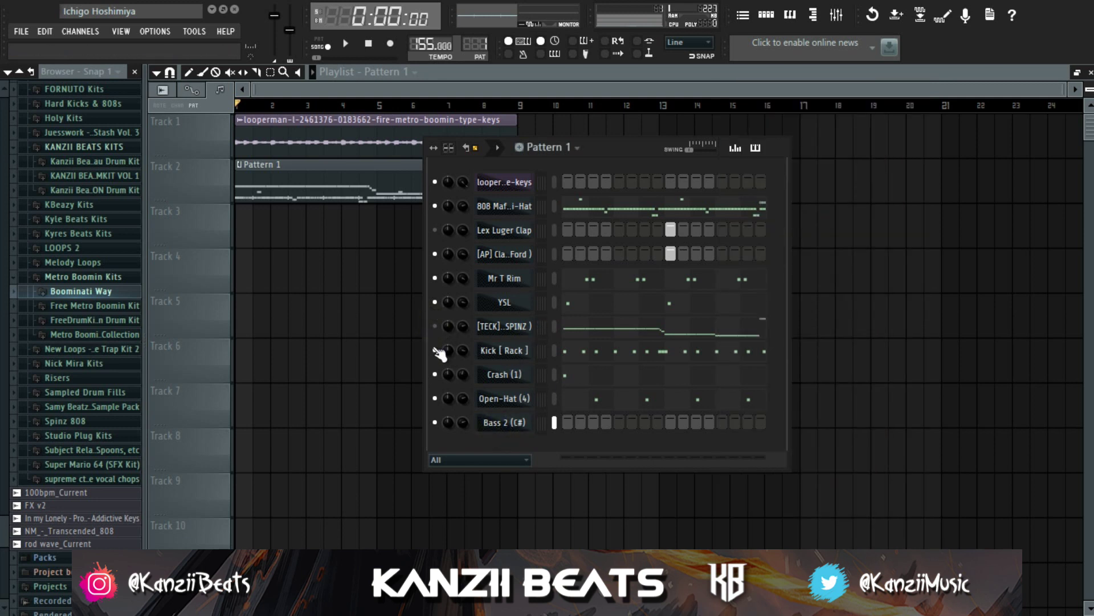
right_click(521, 428)
click(601, 384)
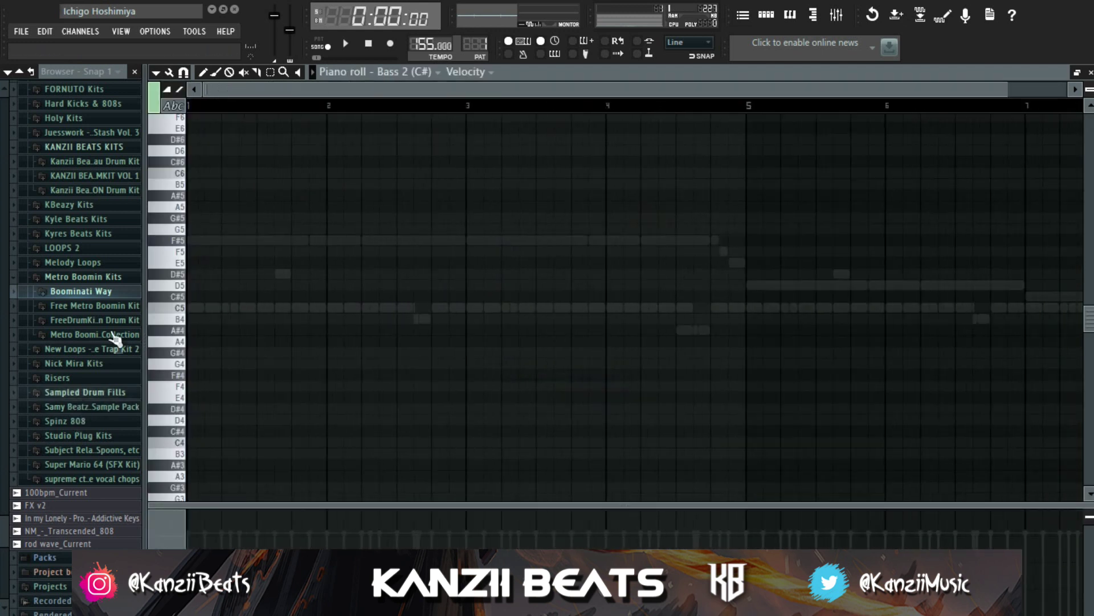
- Add two-bar bass notes on F#5 at bars 1 and 3, D5 at bar 5, and C#5 at bar 7
scroll(197, 289, down, 3)
click(196, 240)
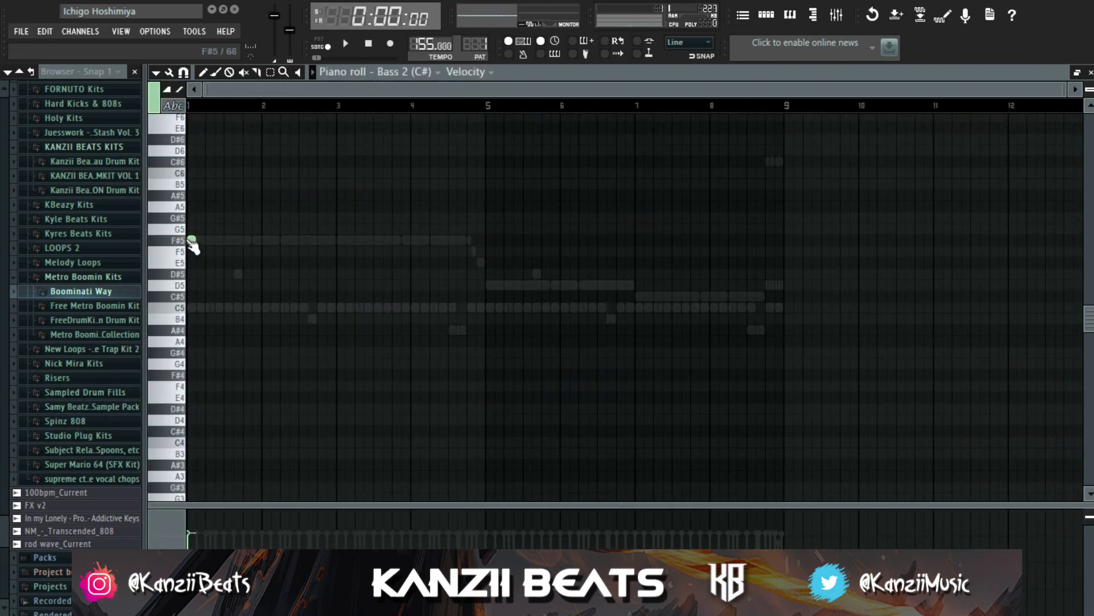
drag(193, 239, 334, 234)
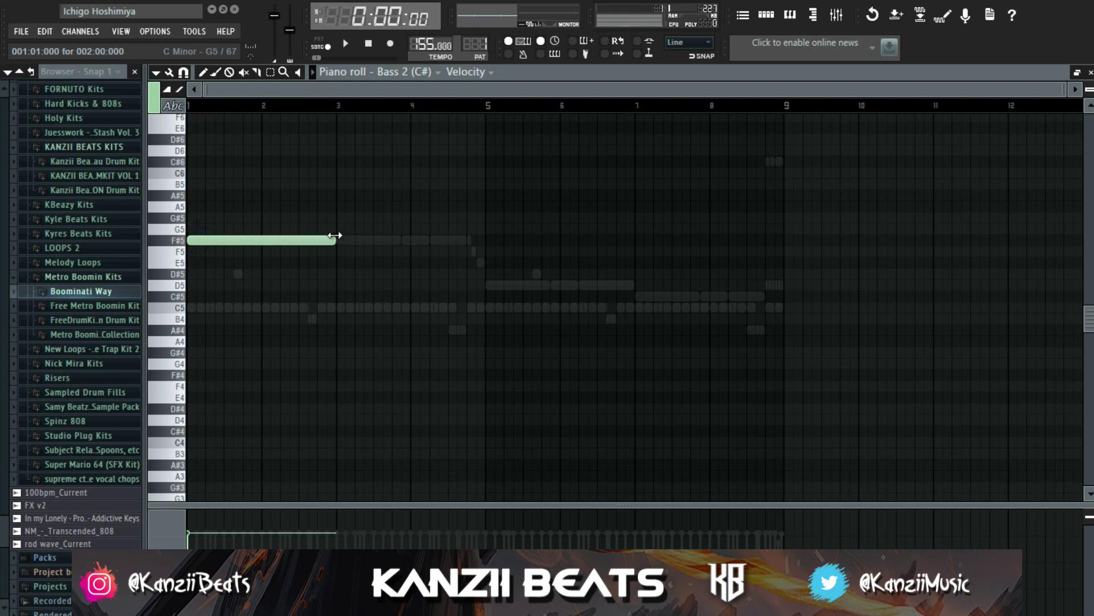
click(310, 239)
key(ctrl+b)
click(345, 283)
click(488, 285)
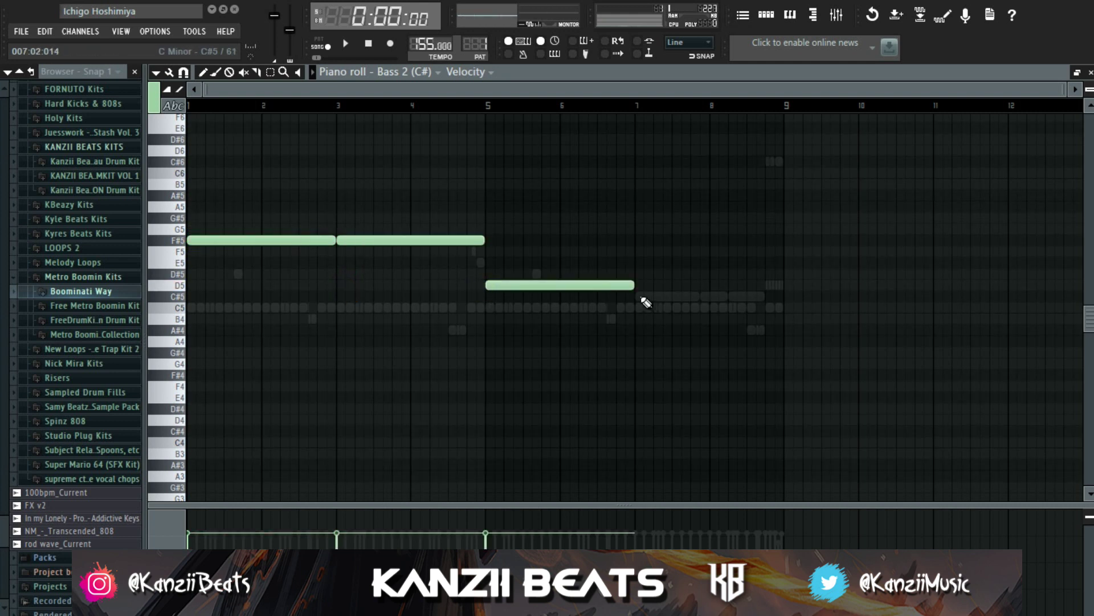
click(638, 296)
- Transpose all four bass notes down one octave during playback, and adjust the Bass 2 (C#) channel volume
key(space)
drag(506, 244, 822, 380)
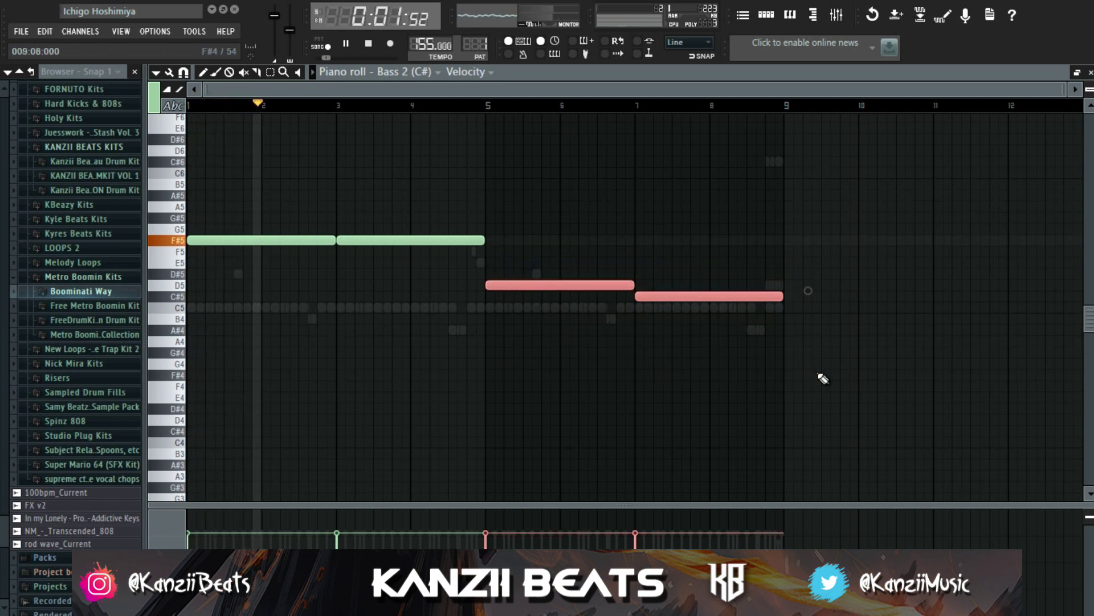
click(822, 378)
key(ctrl+Down)
scroll(823, 378, up, 2)
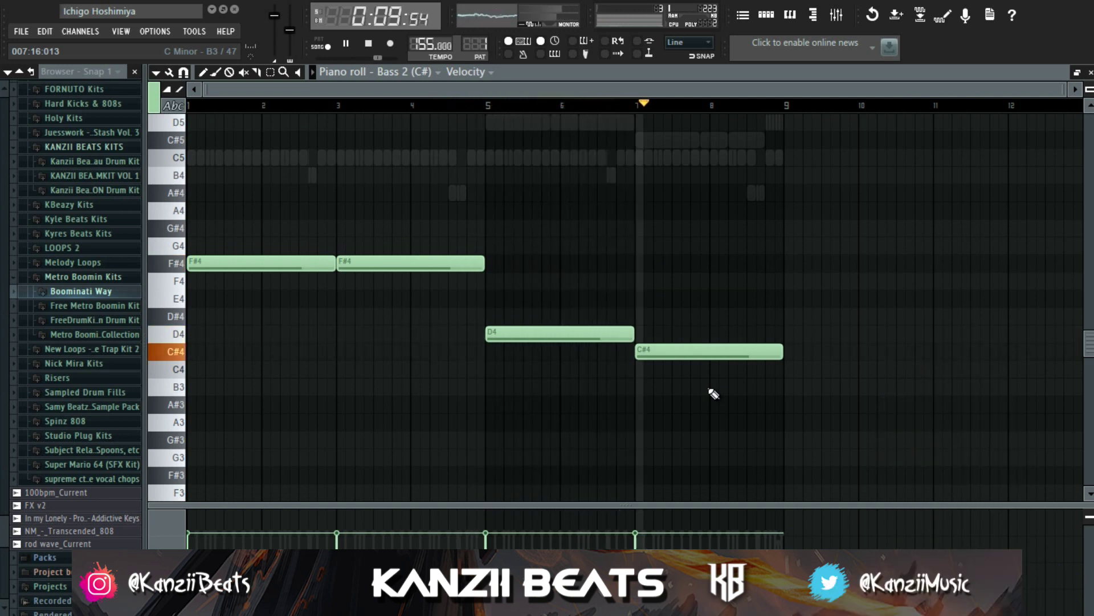
key(Escape)
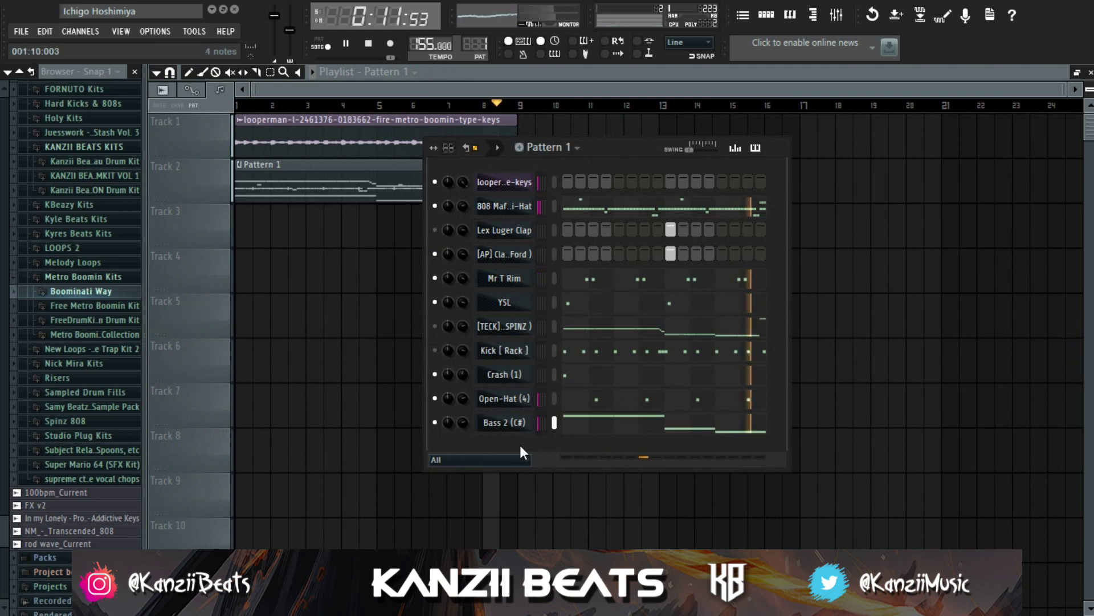
drag(467, 421, 464, 417)
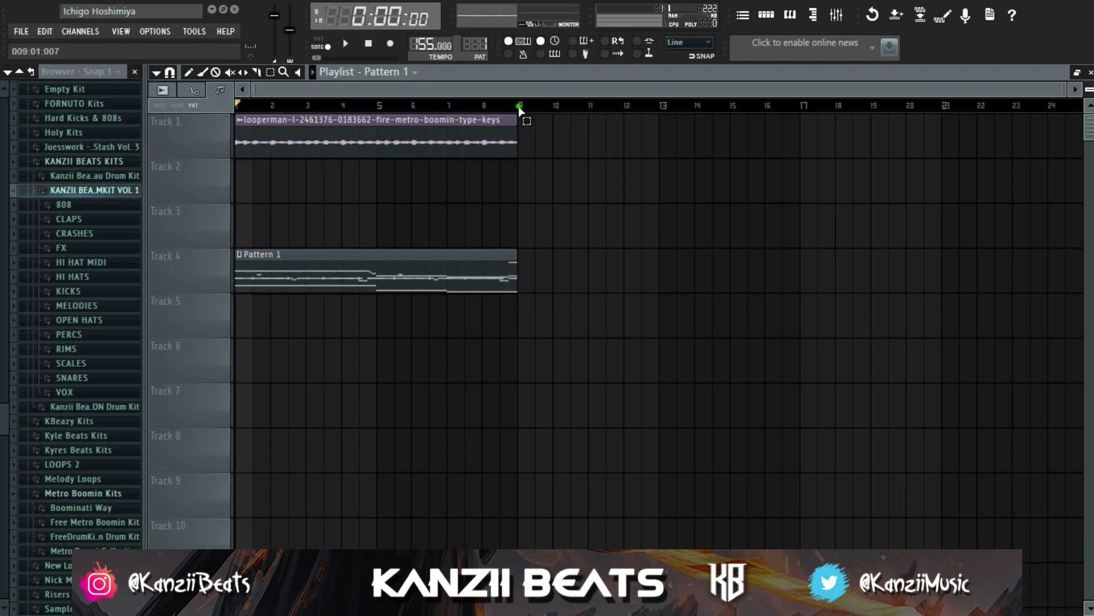
- With all clips across bars 1–8 selected, arm the looperman melody's mixer track for disk recording and render it to an audio clip
key(ctrl+a)
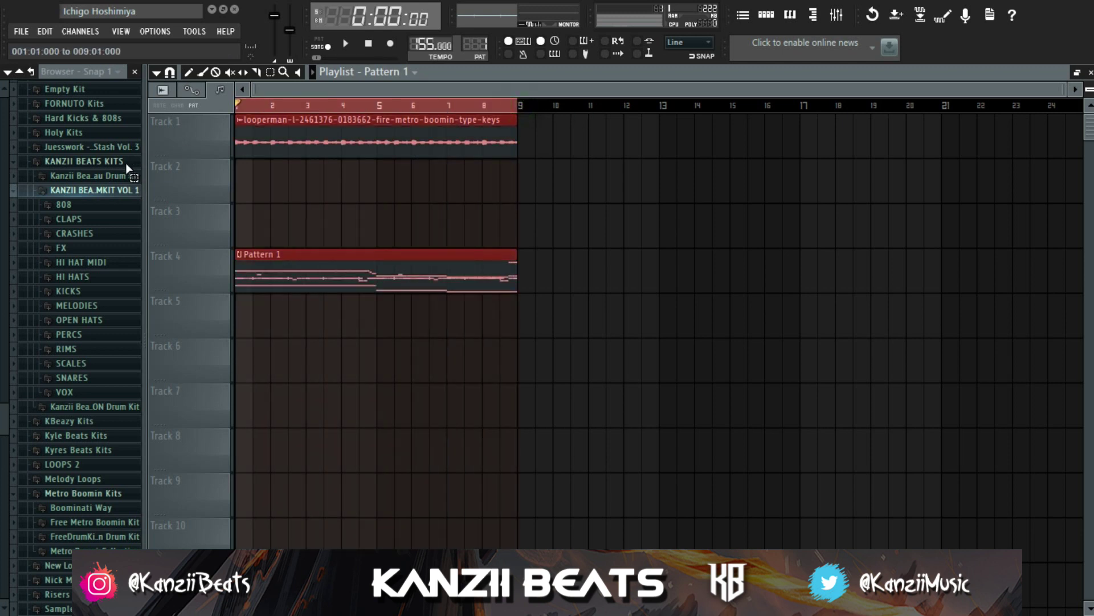
click(836, 16)
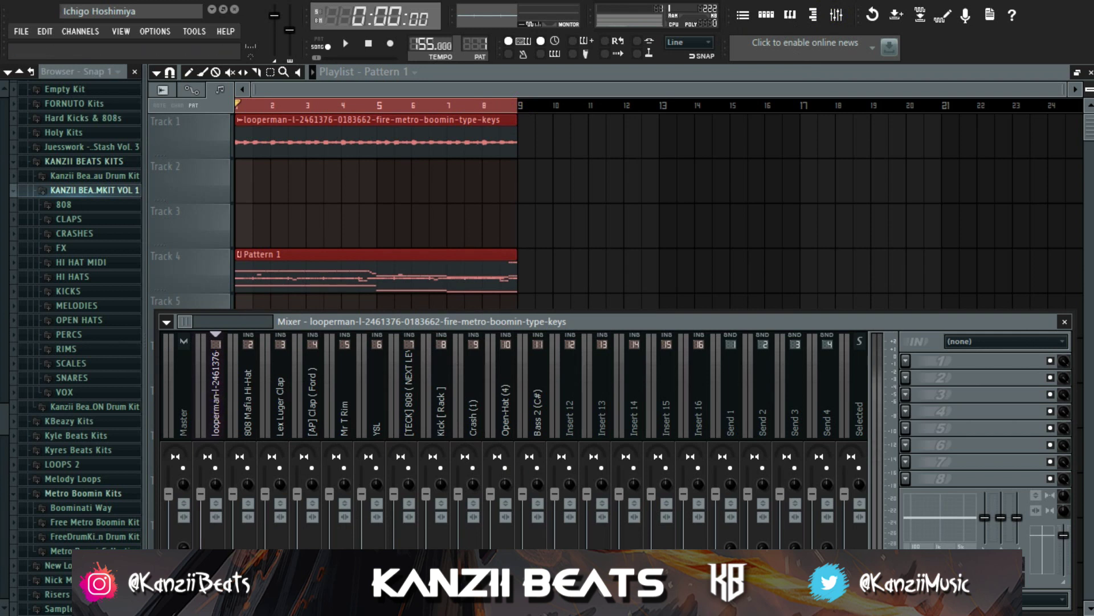
click(214, 595)
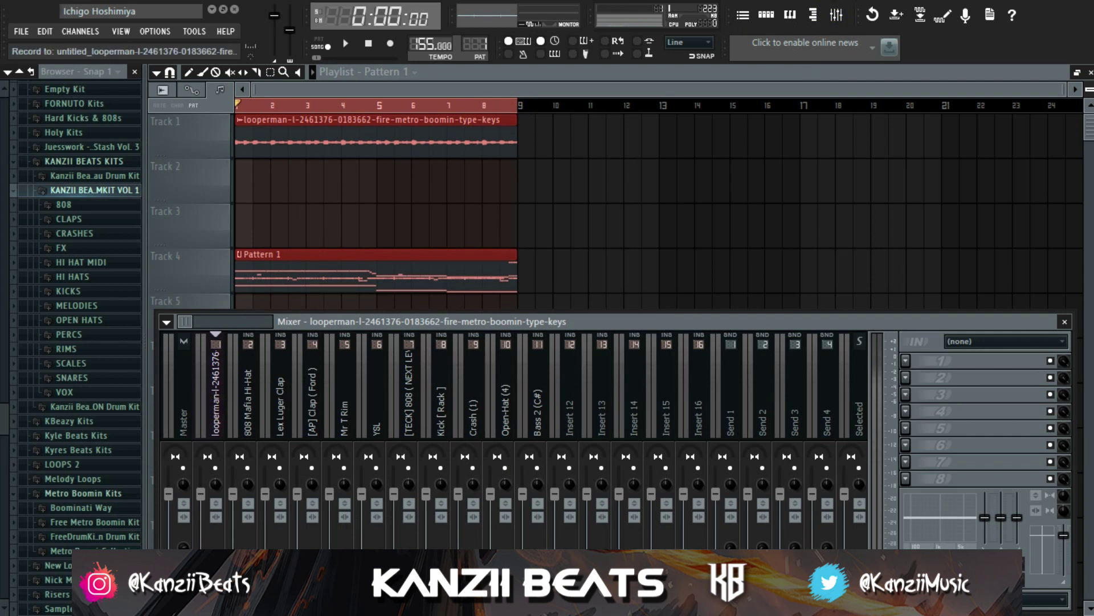
key(alt+r)
click(635, 444)
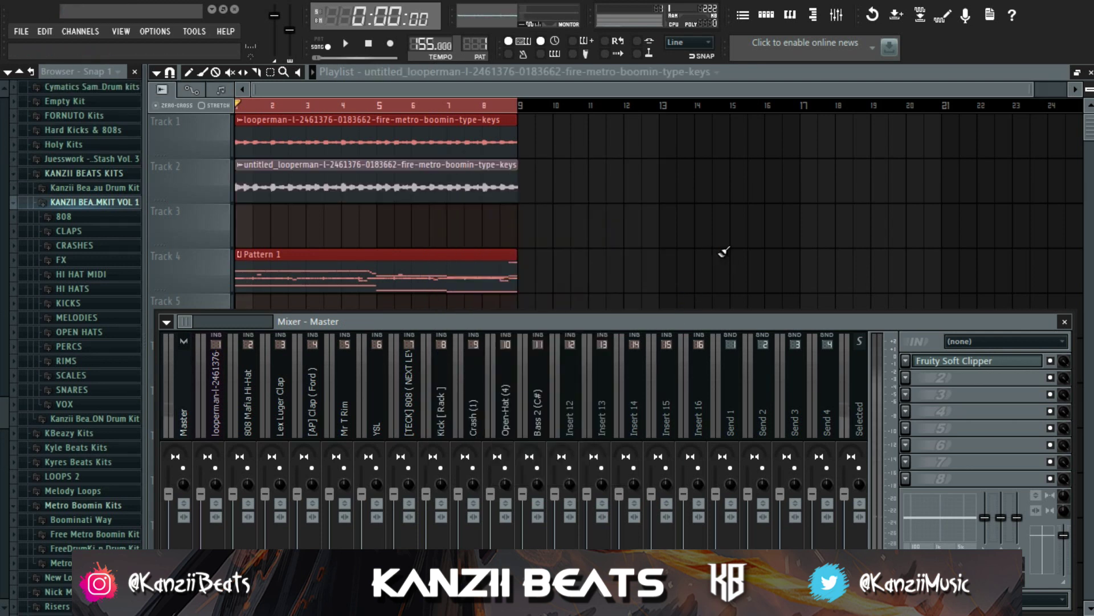
- Trim the end of the rendered melody clip on Track 2 to the start of bar 9
right_click(718, 253)
scroll(562, 173, up, 7)
scroll(619, 180, up, 8)
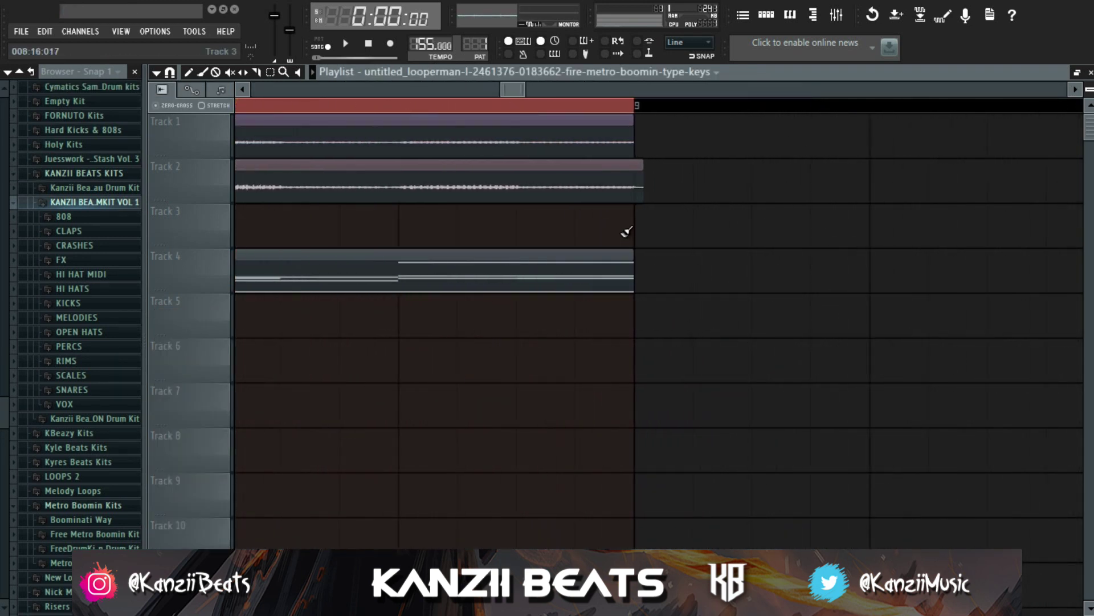
drag(656, 199, 635, 200)
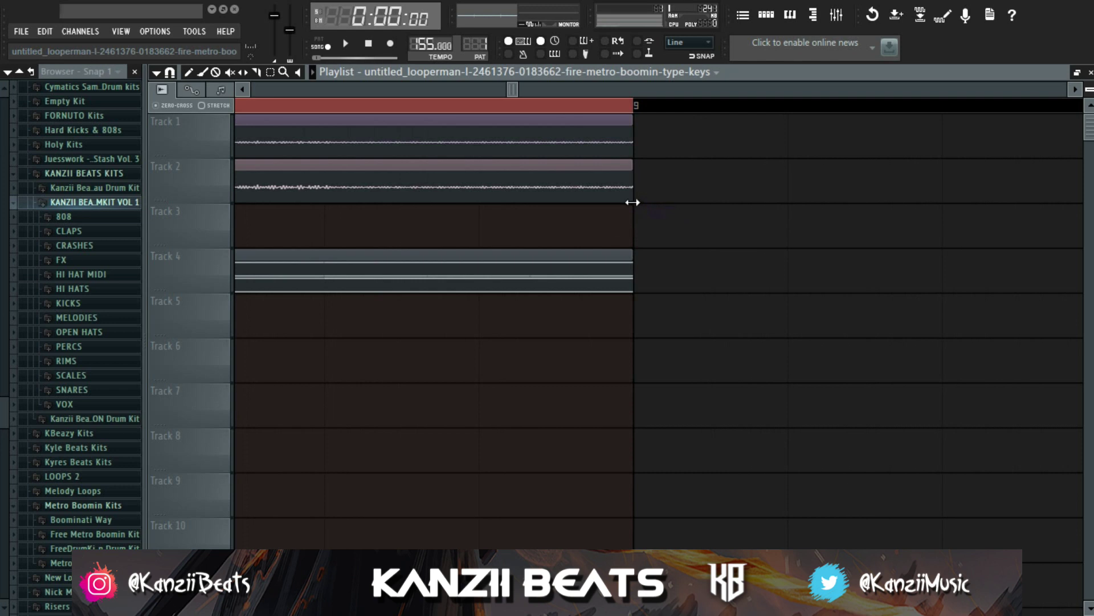
scroll(590, 160, up, 2)
scroll(589, 159, down, 4)
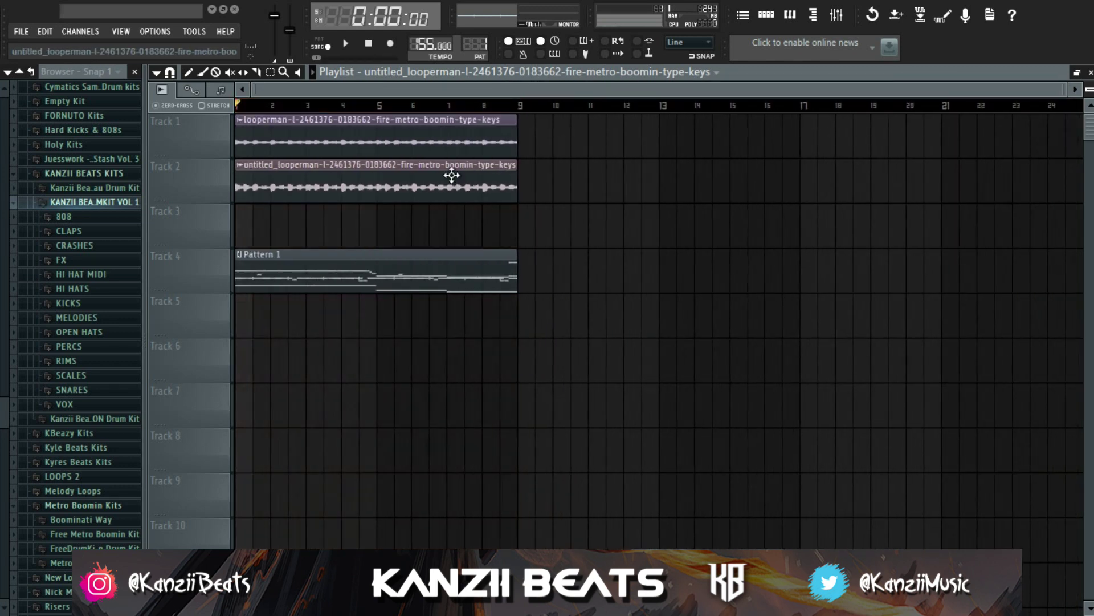
- Pitch-shift the rendered melody clip on Track 2 with Track 1 muted, and re-enable Track 1
click(223, 149)
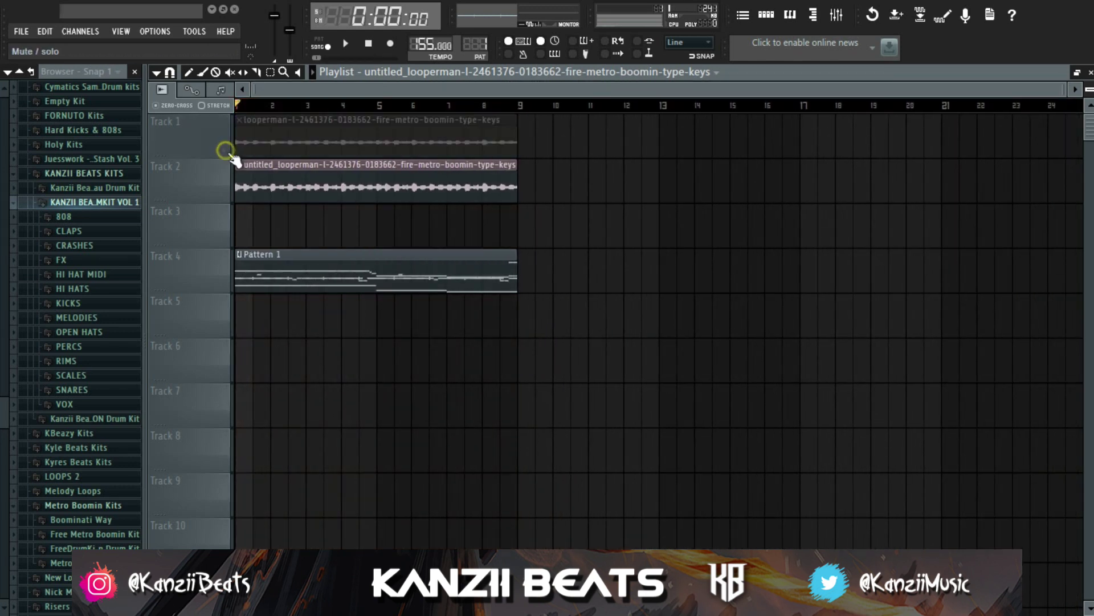
double_click(260, 192)
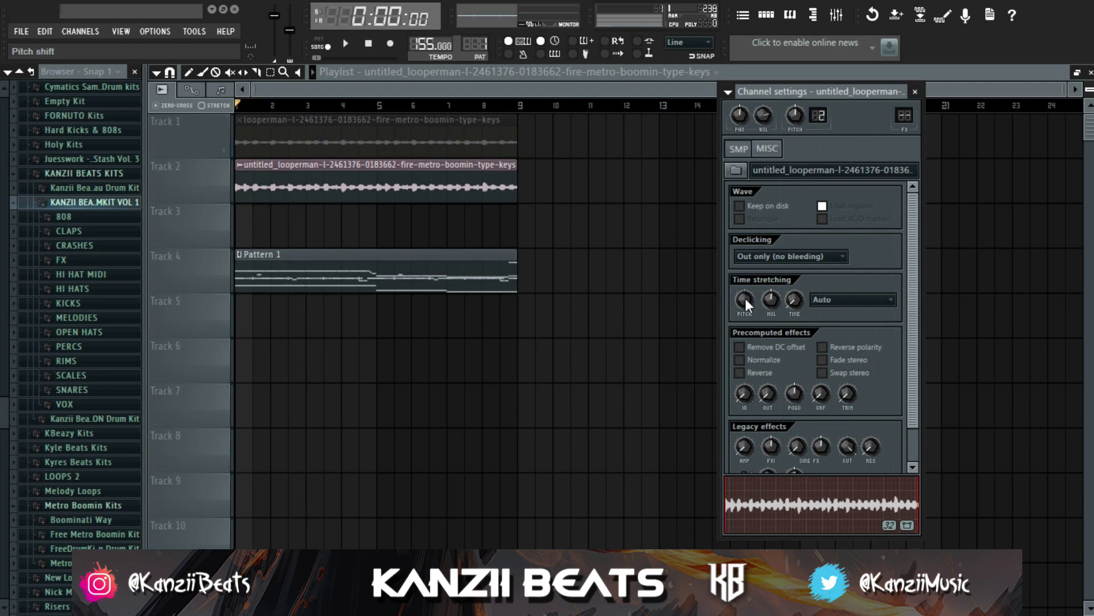
click(915, 91)
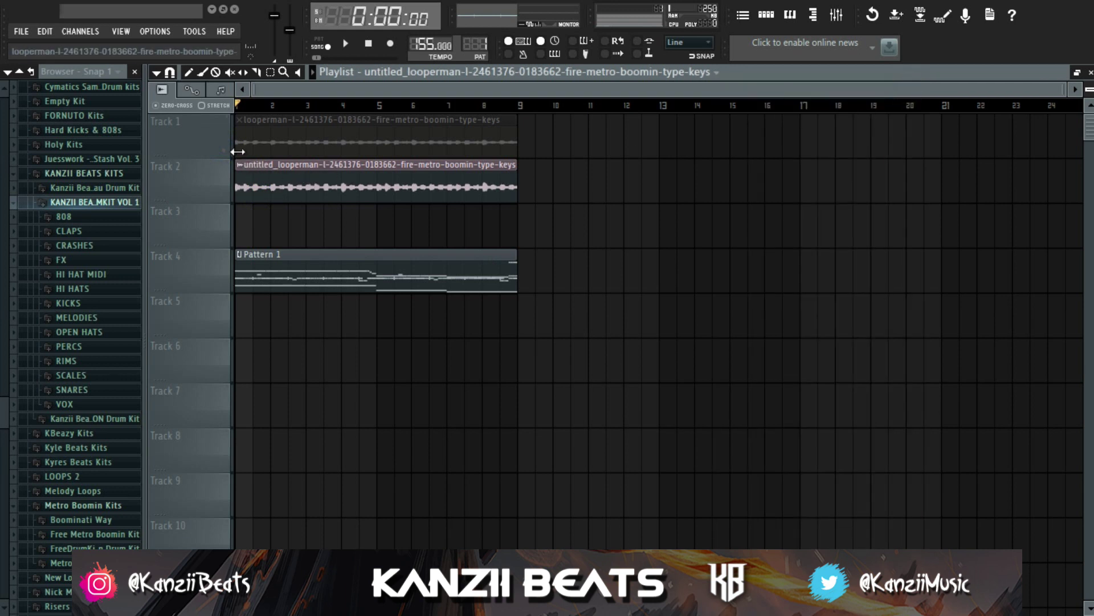
click(223, 150)
double_click(248, 185)
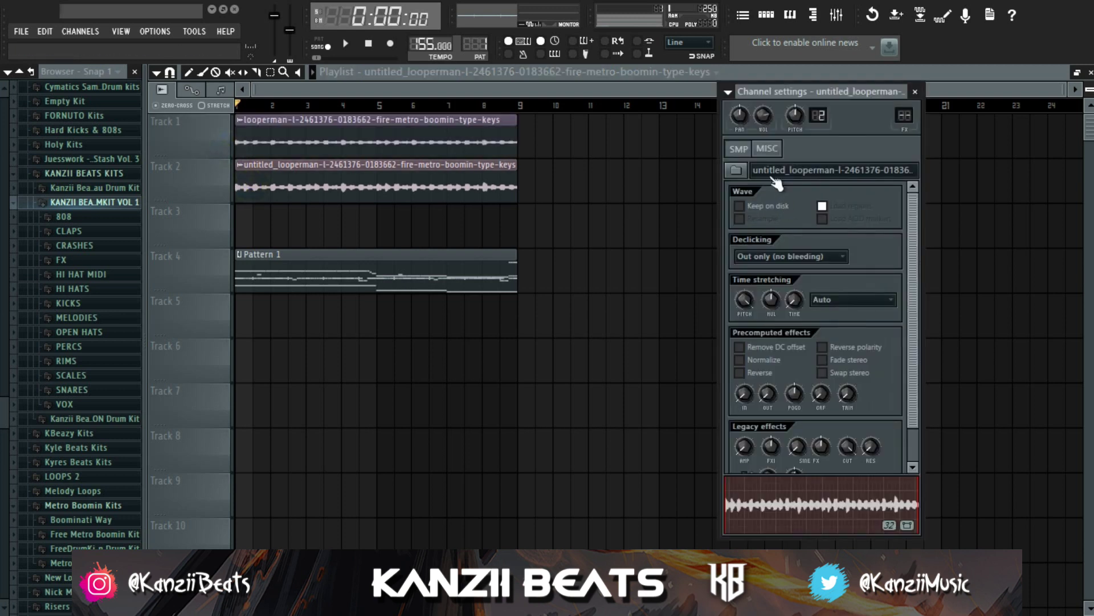
right_click(565, 224)
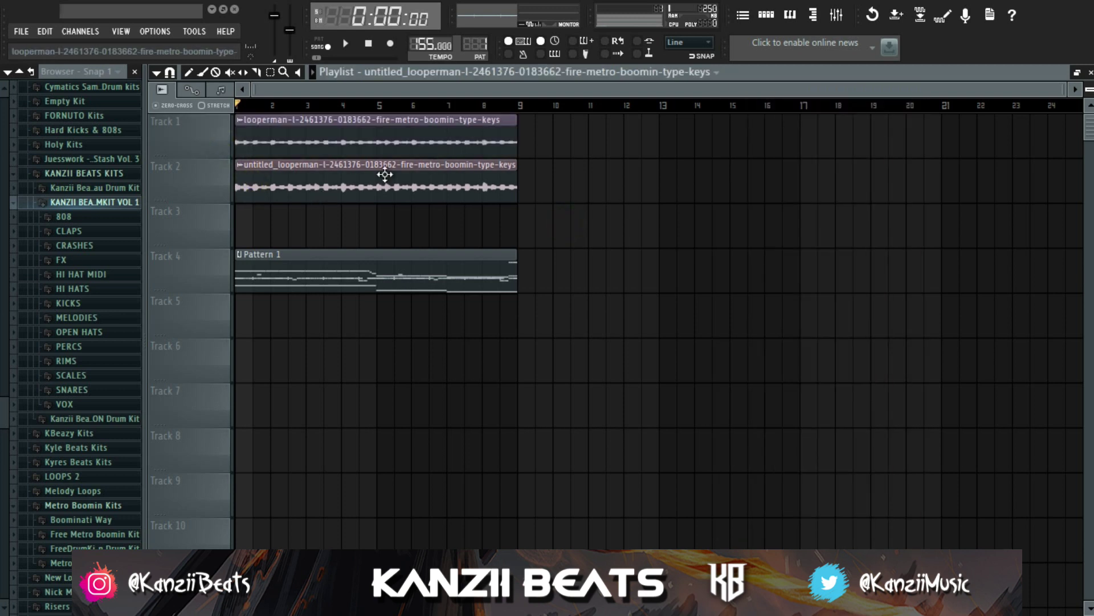
- Play the arrangement and adjust the channel volume of the rendered melody clip on Track 2
key(space)
double_click(313, 181)
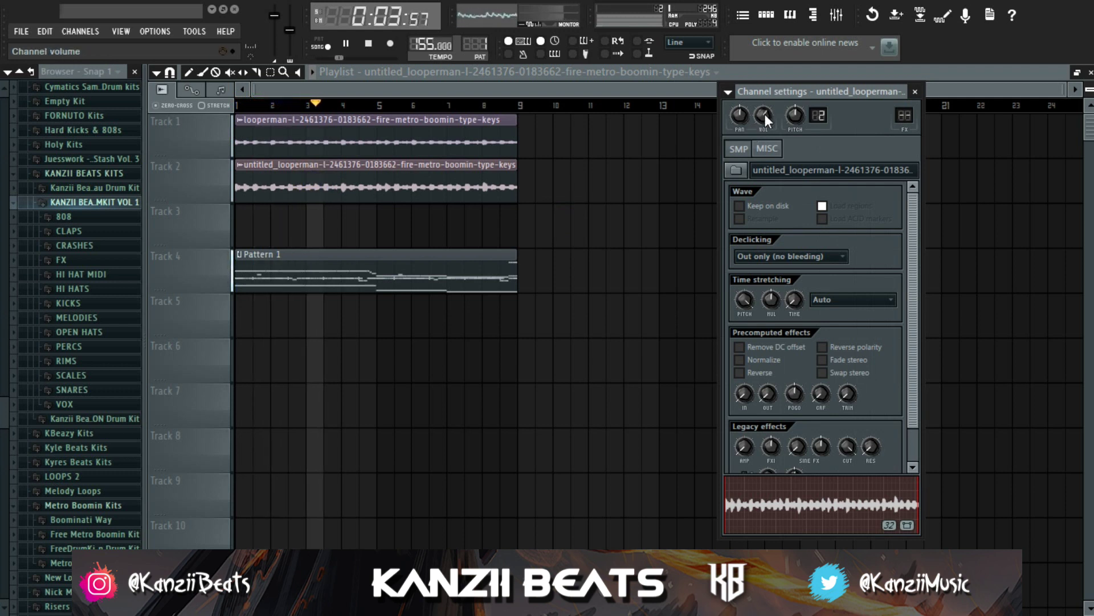
right_click(610, 190)
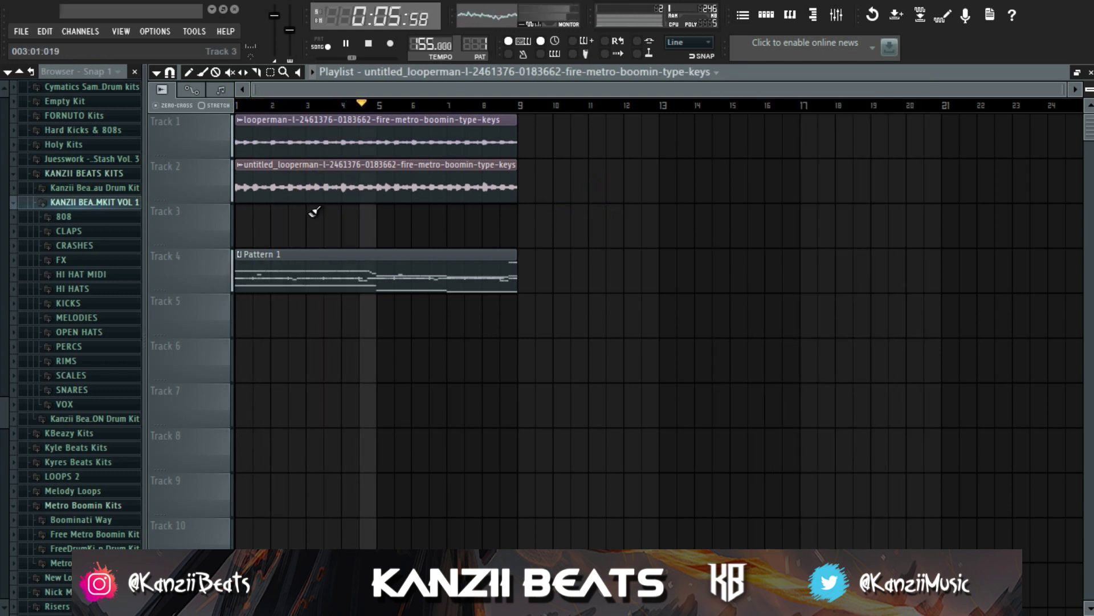
key(space)
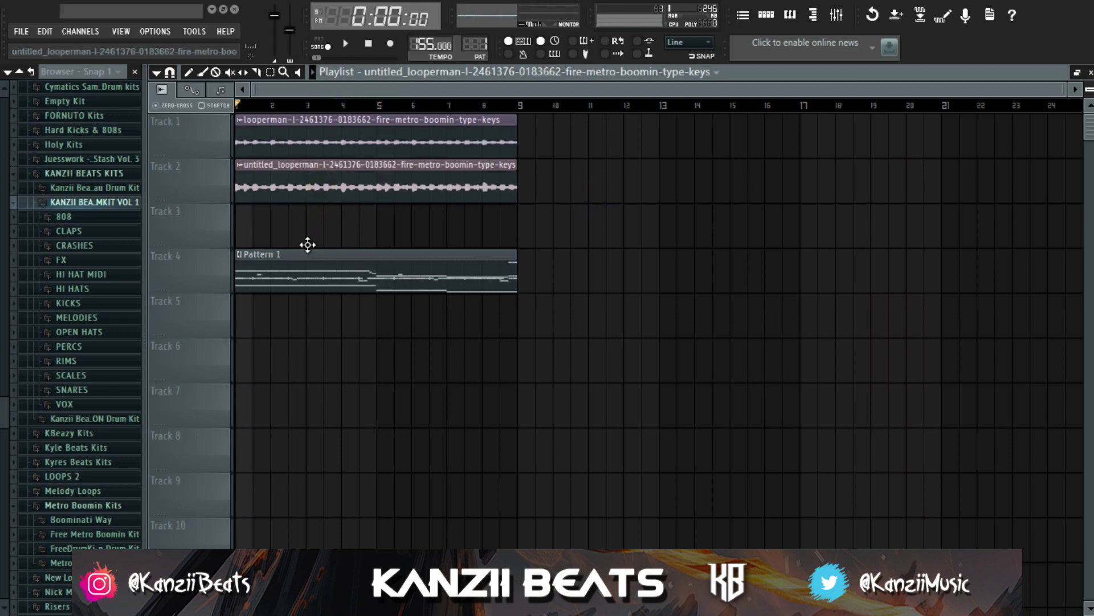
- Duplicate the rendered melody onto Track 3, make the copy unique, and shift its pitch by -1200 cents
drag(308, 245, 306, 259)
click(240, 209)
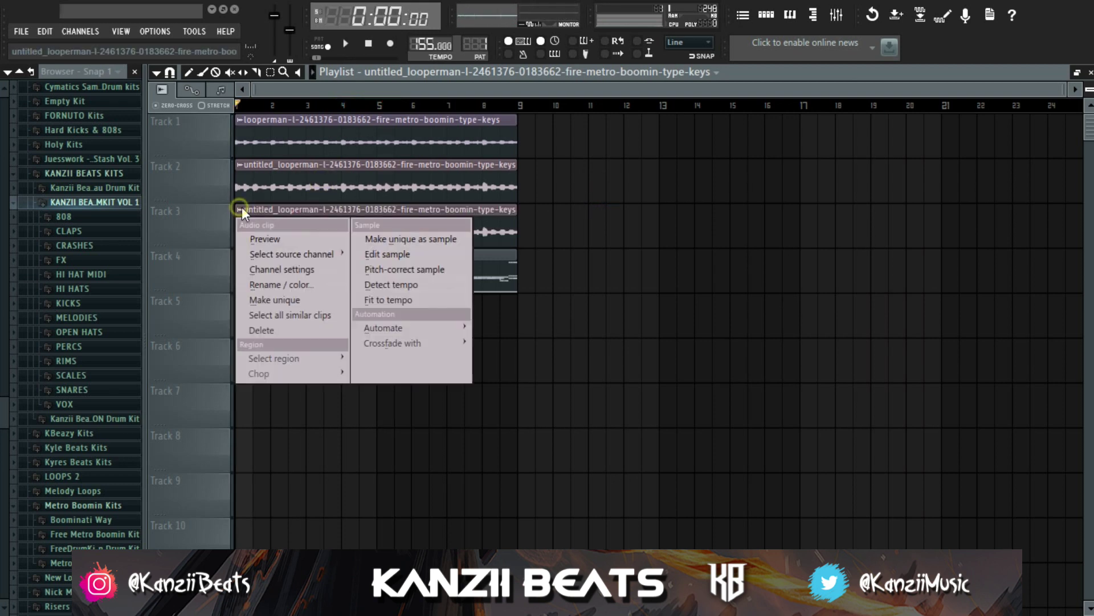
click(298, 299)
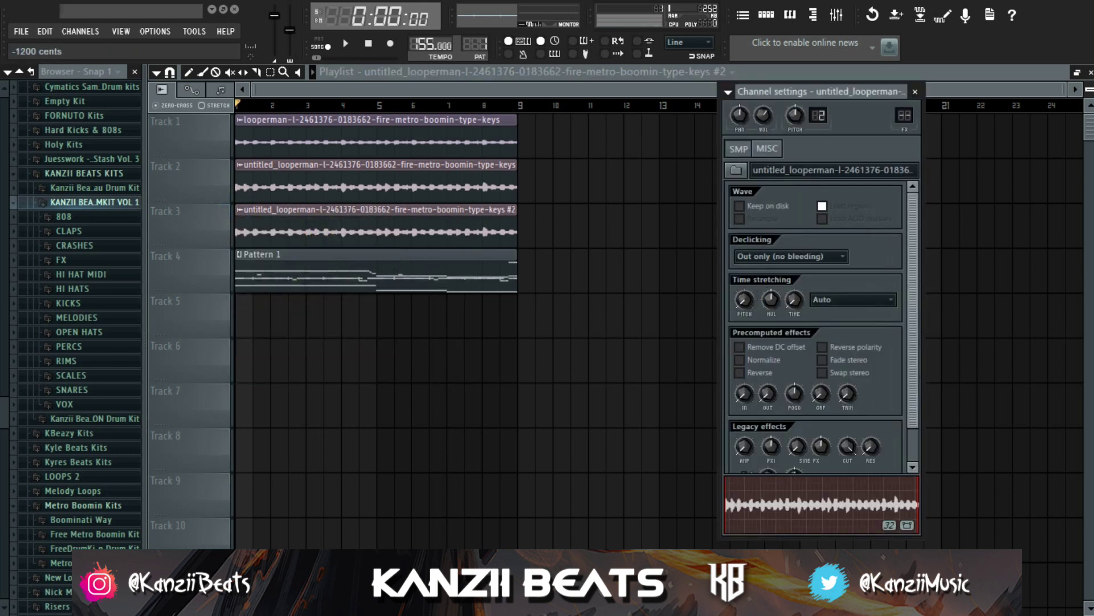
click(635, 194)
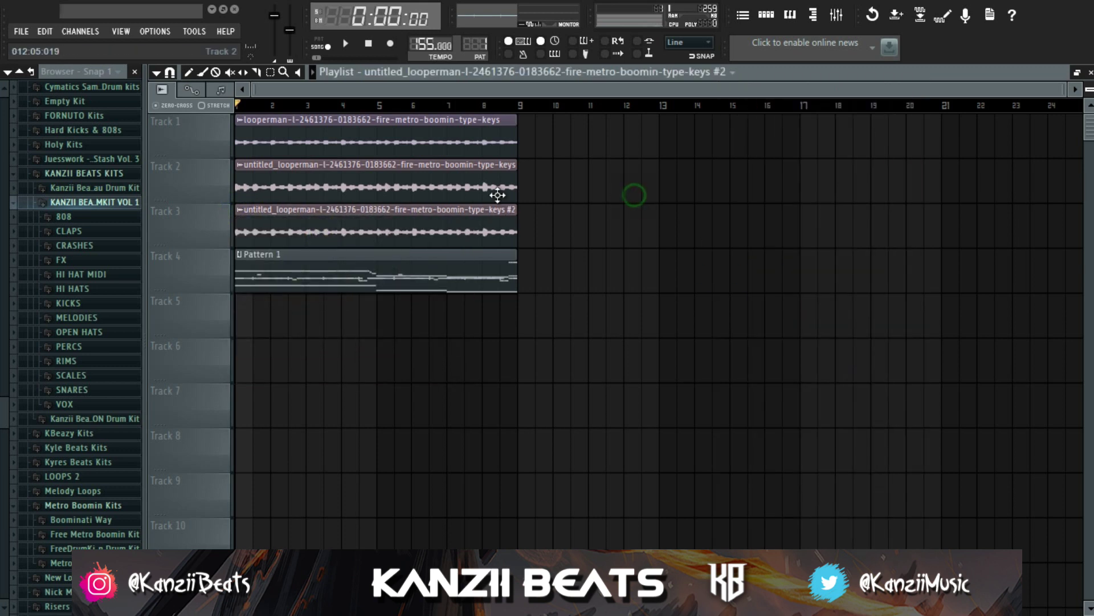
- Listen to the pitched-down melody on Track 3 with Tracks 1, 2 and 4 muted, and open its channel settings
click(225, 196)
click(226, 151)
key(space)
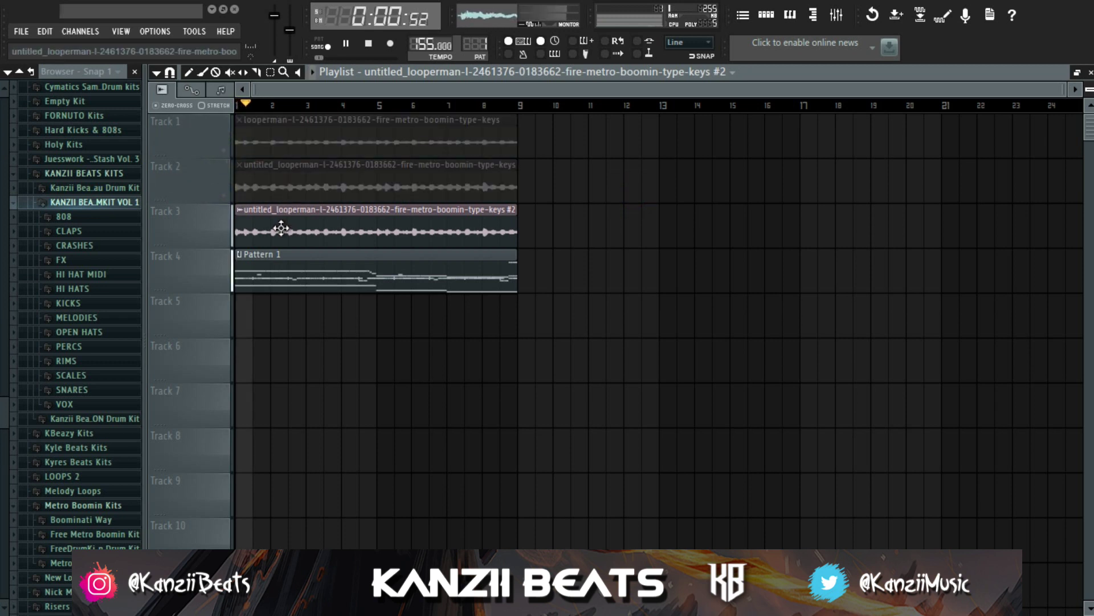
click(227, 286)
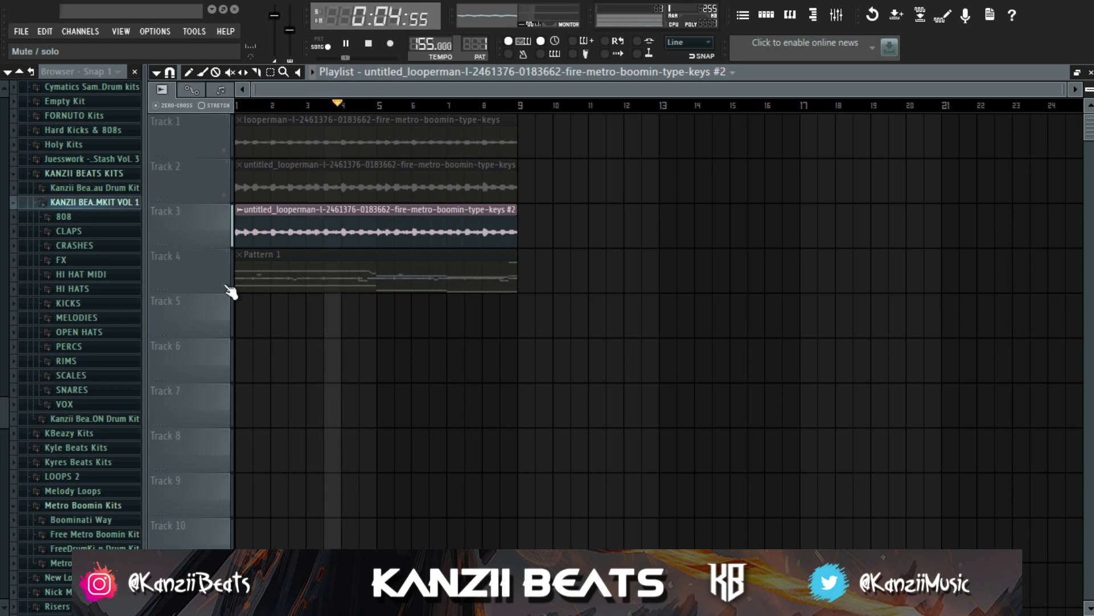
double_click(252, 237)
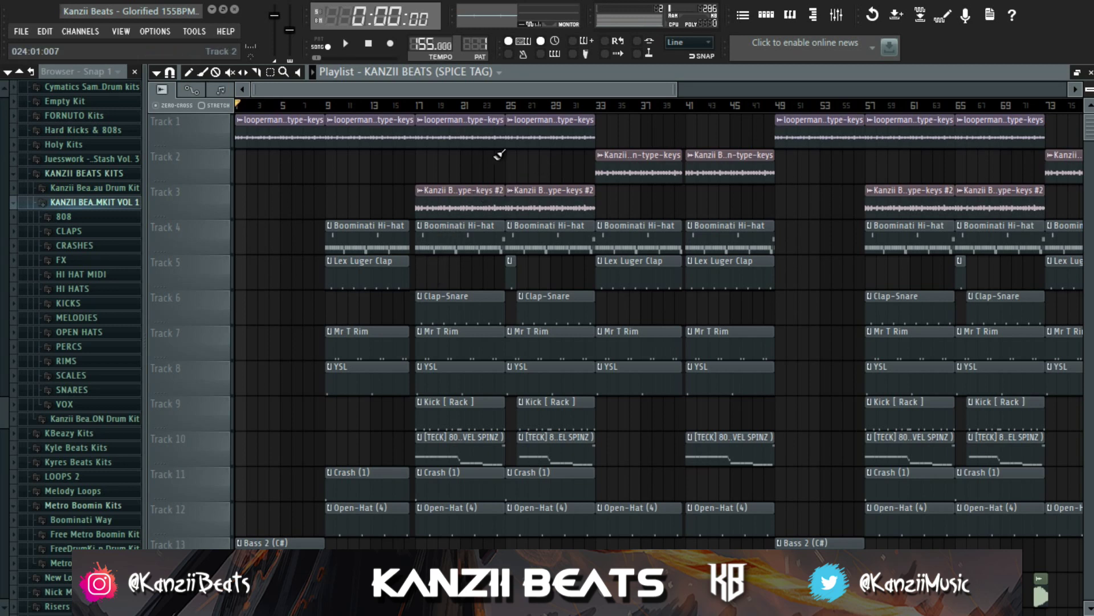
- Set the playback position to bar 17 in the full arrangement, solo Track 3, and re-enable Track 1
click(415, 107)
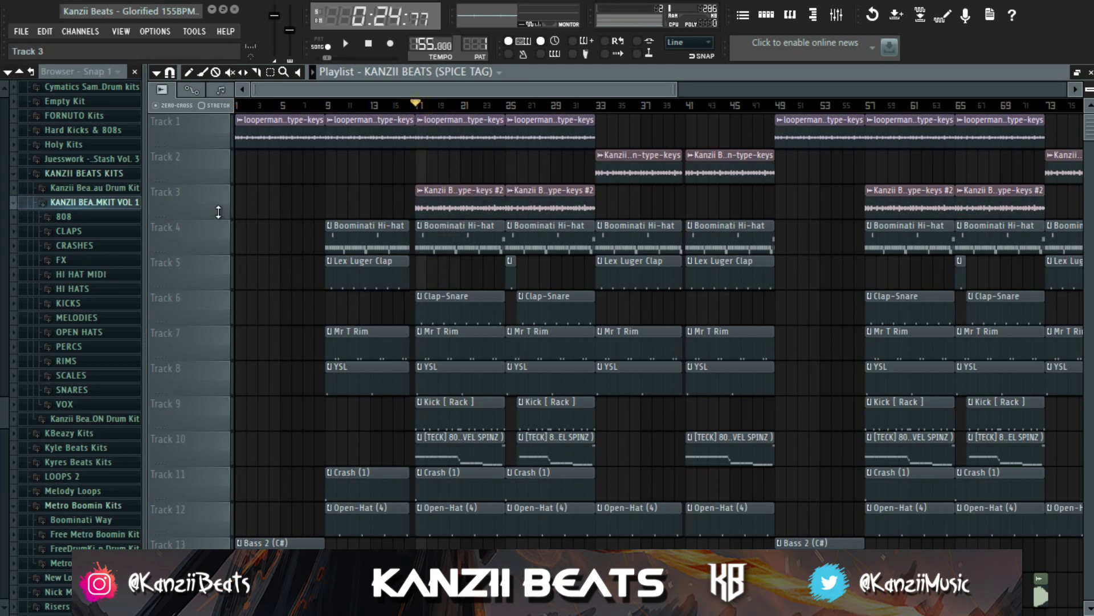
right_click(224, 212)
click(223, 143)
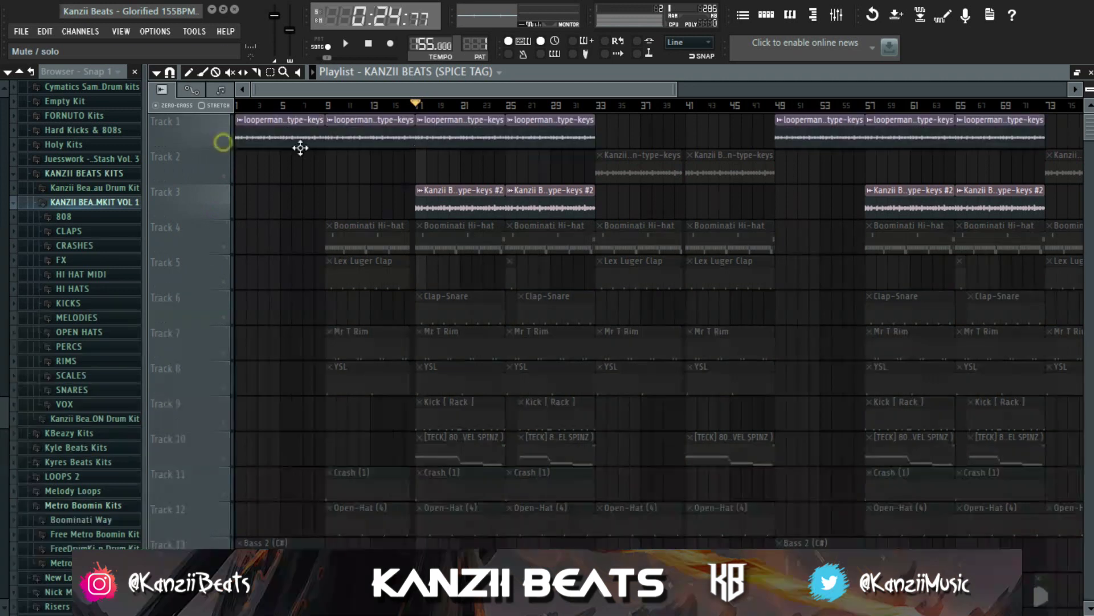
- Examine the Fruity Parametric EQ 2 and Fruity Reeverb 2 effects on the pitched-down melody's mixer track
click(834, 15)
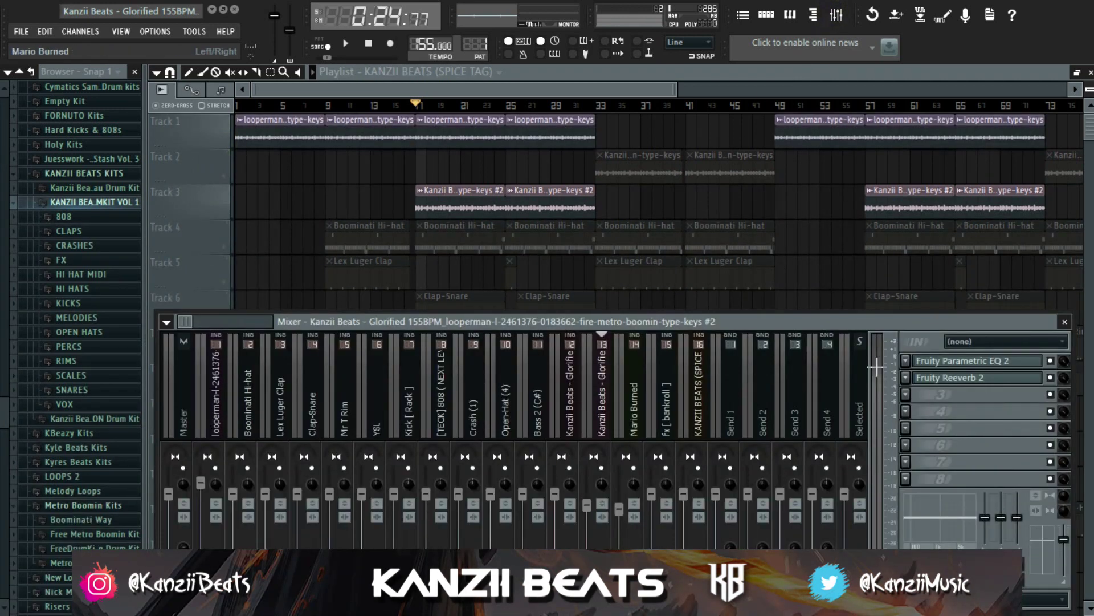
click(1014, 361)
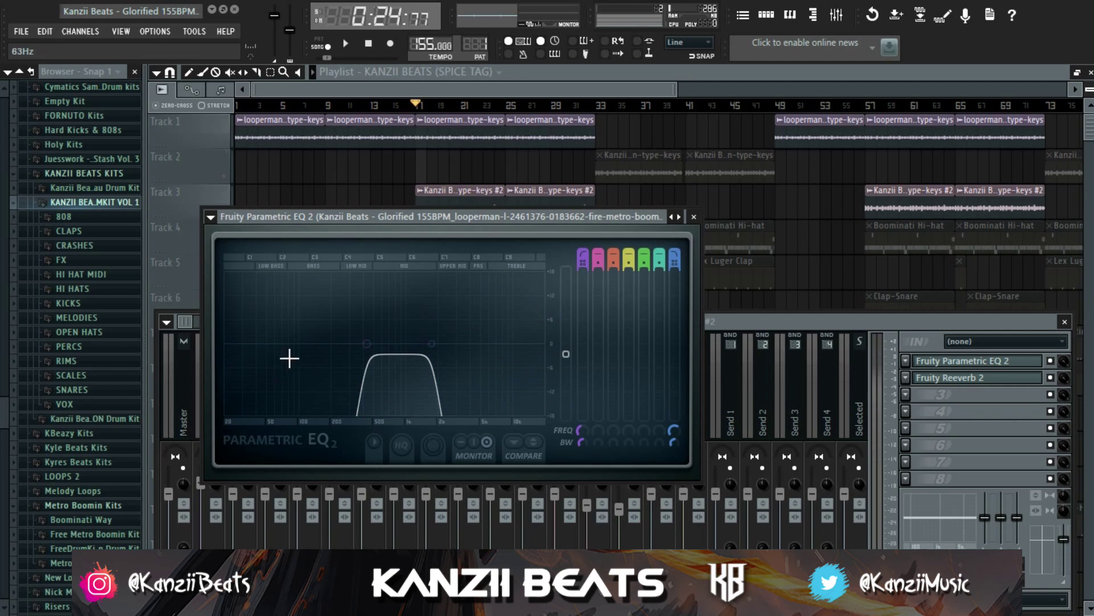
click(693, 217)
click(932, 378)
click(932, 377)
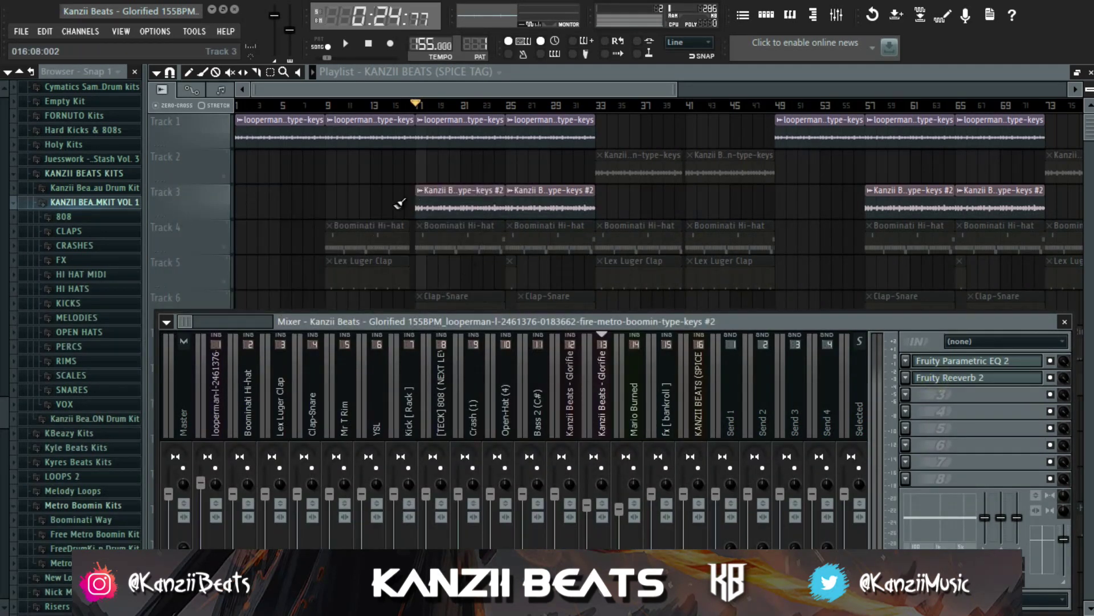
- Listen to the pitched-down melody on Track 3 soloed and then layered with the original melody on Track 1
key(space)
right_click(224, 216)
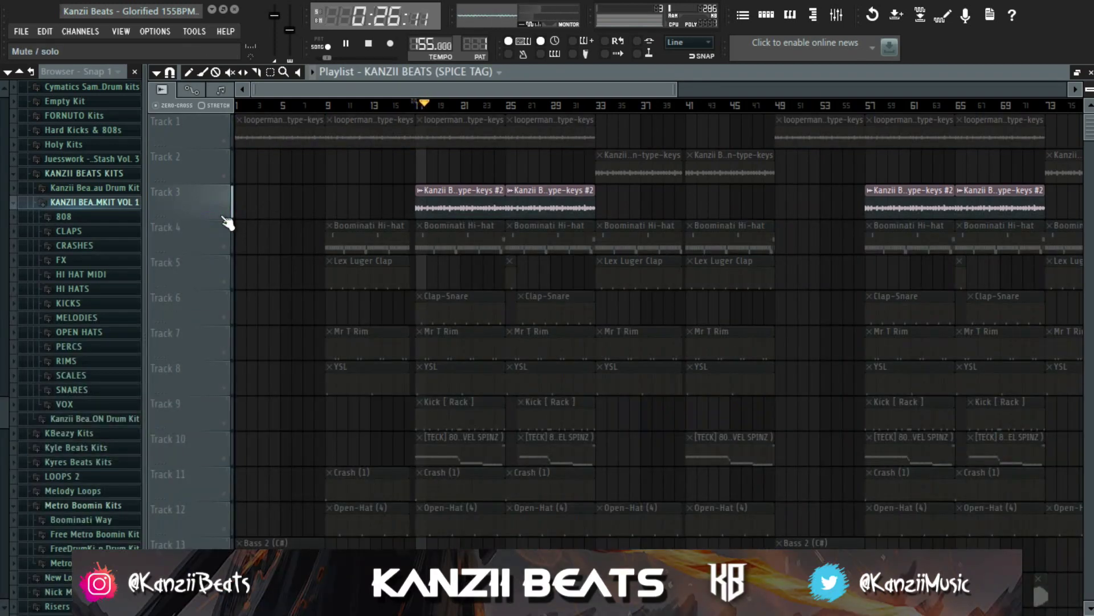
click(229, 143)
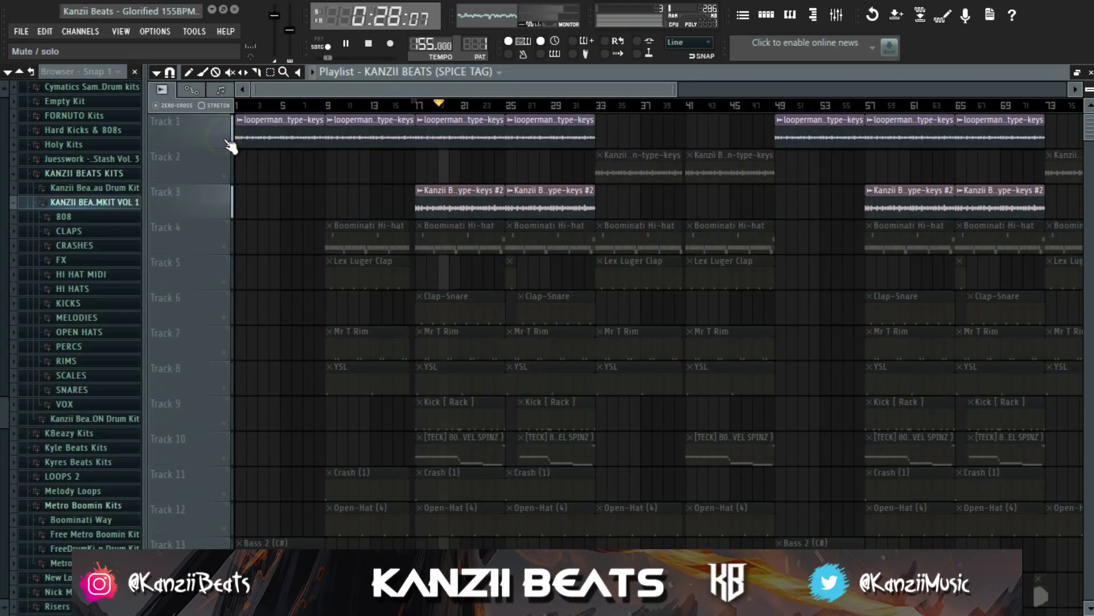
- Stop playback and re-enable all the playlist tracks
key(space)
right_click(224, 212)
right_click(224, 213)
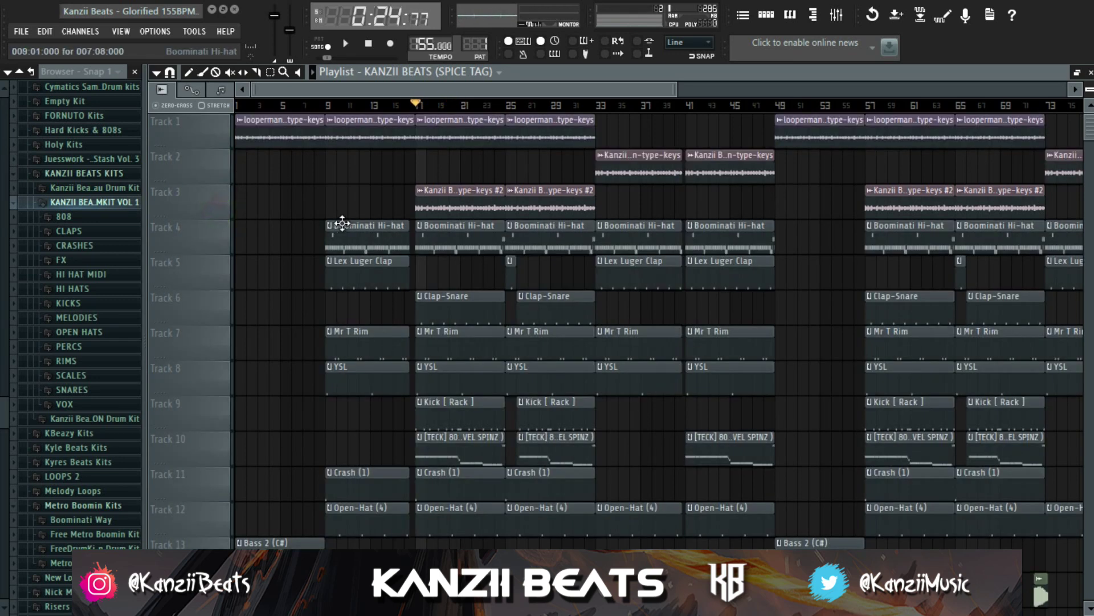
- Examine the arrangement's drum and 808 gaps just before bar 17 and at bar 25, and the overall section layout
scroll(369, 295, up, 4)
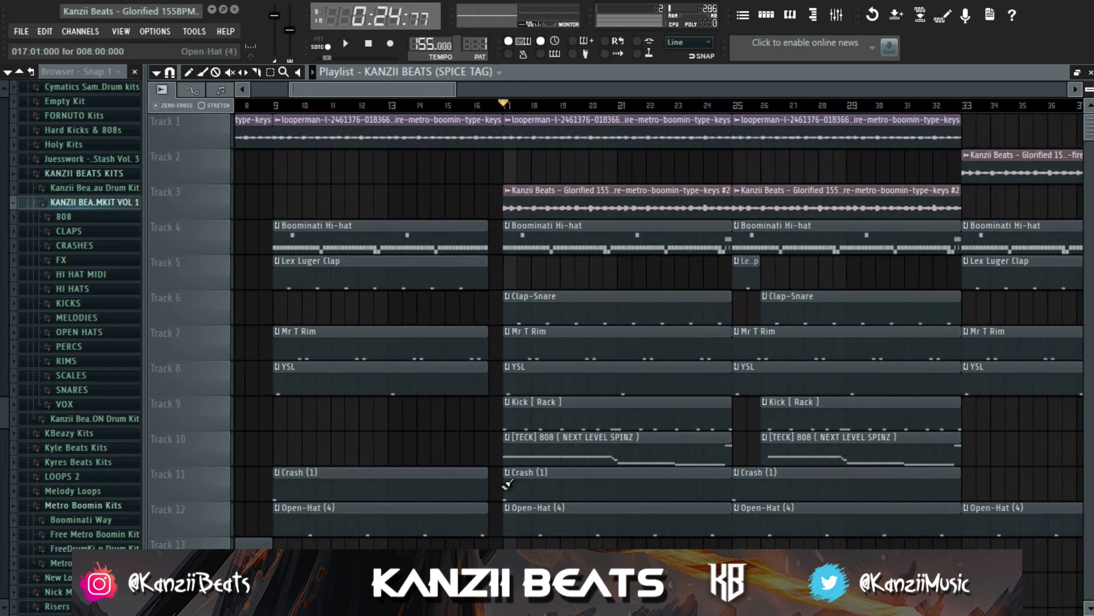
scroll(504, 332, up, 3)
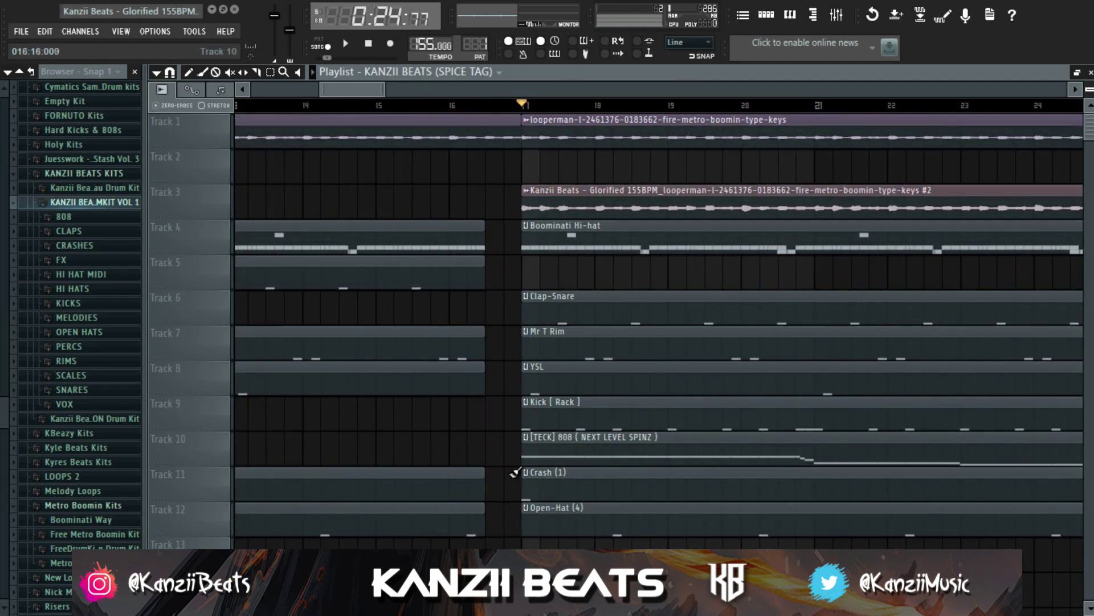
scroll(516, 472, down, 5)
scroll(580, 419, up, 5)
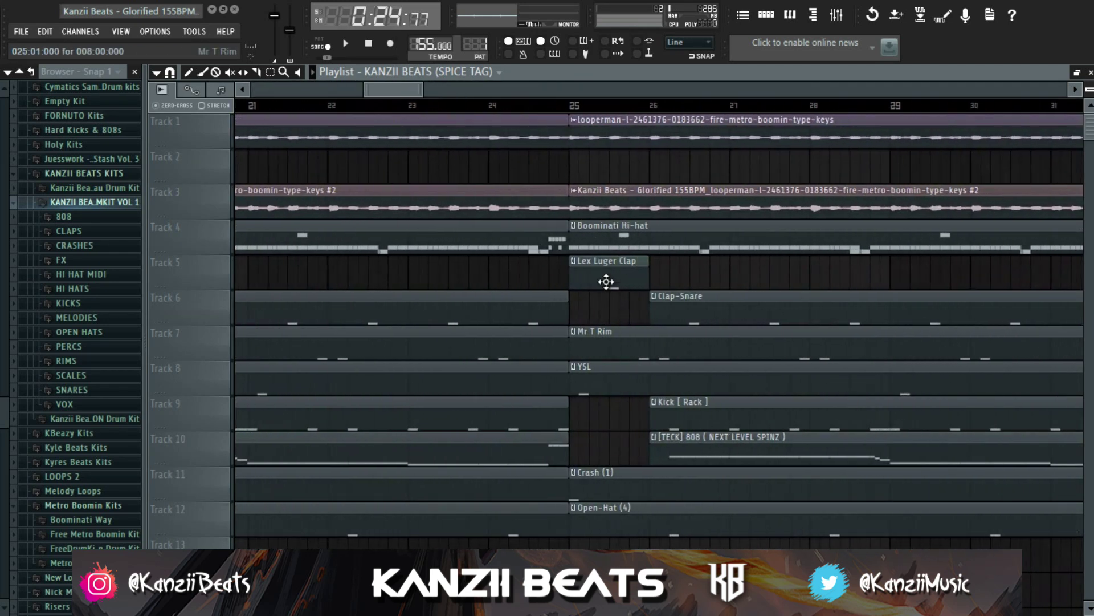
scroll(606, 281, down, 6)
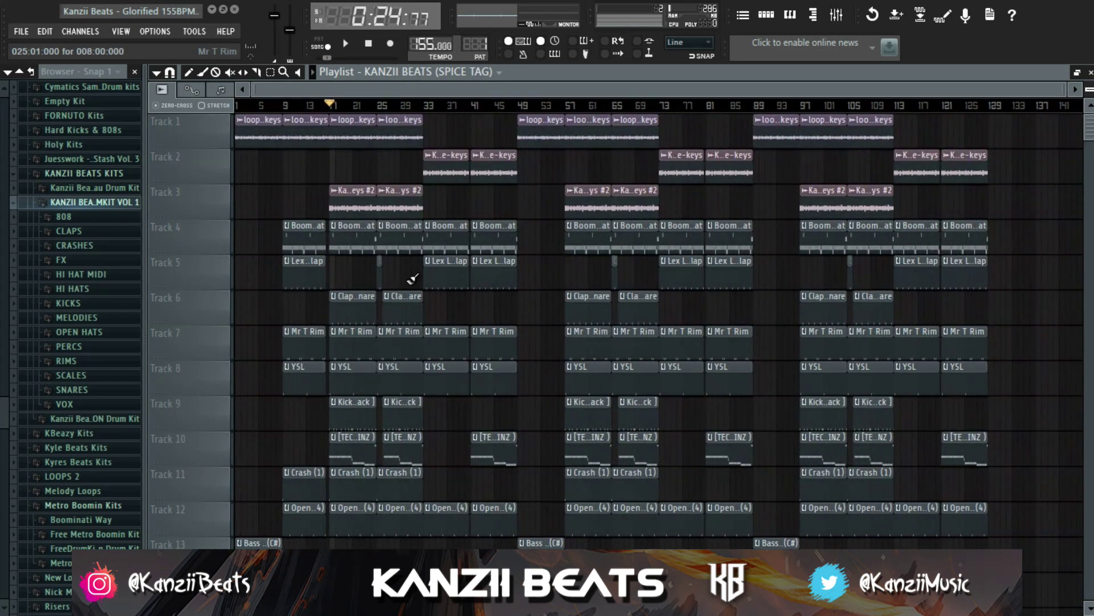
scroll(411, 278, up, 4)
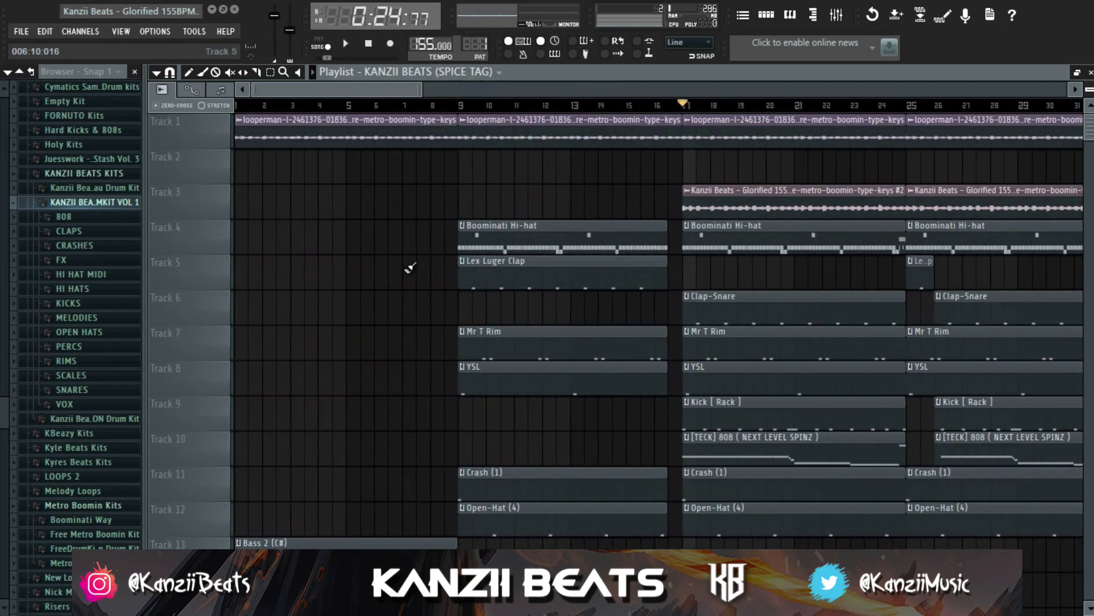
scroll(410, 268, down, 4)
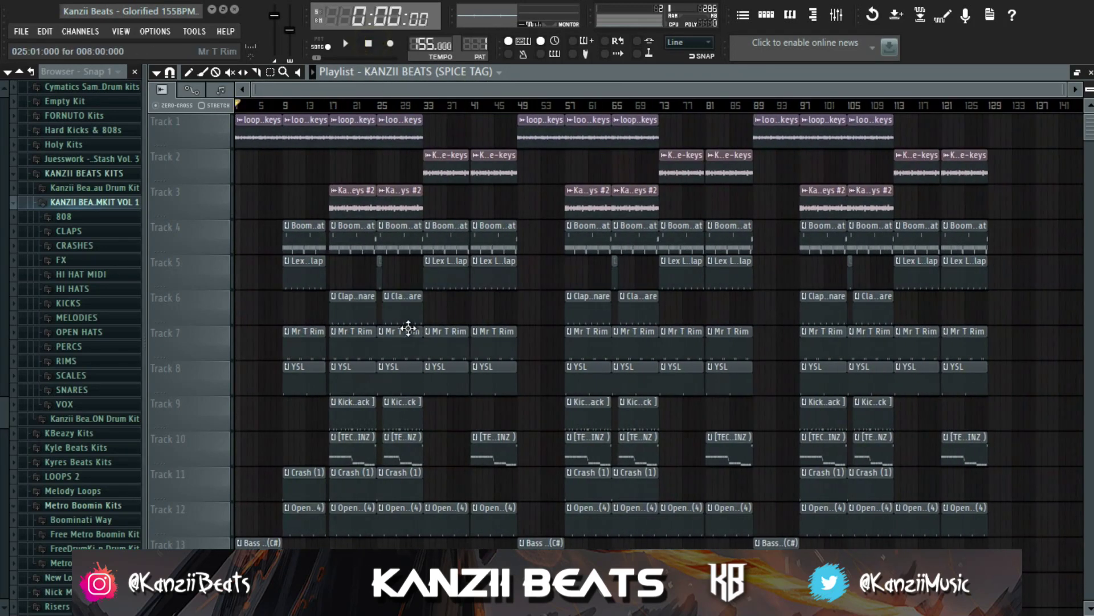
- Play the full arrangement from the beginning with all tracks active
scroll(497, 403, up, 3)
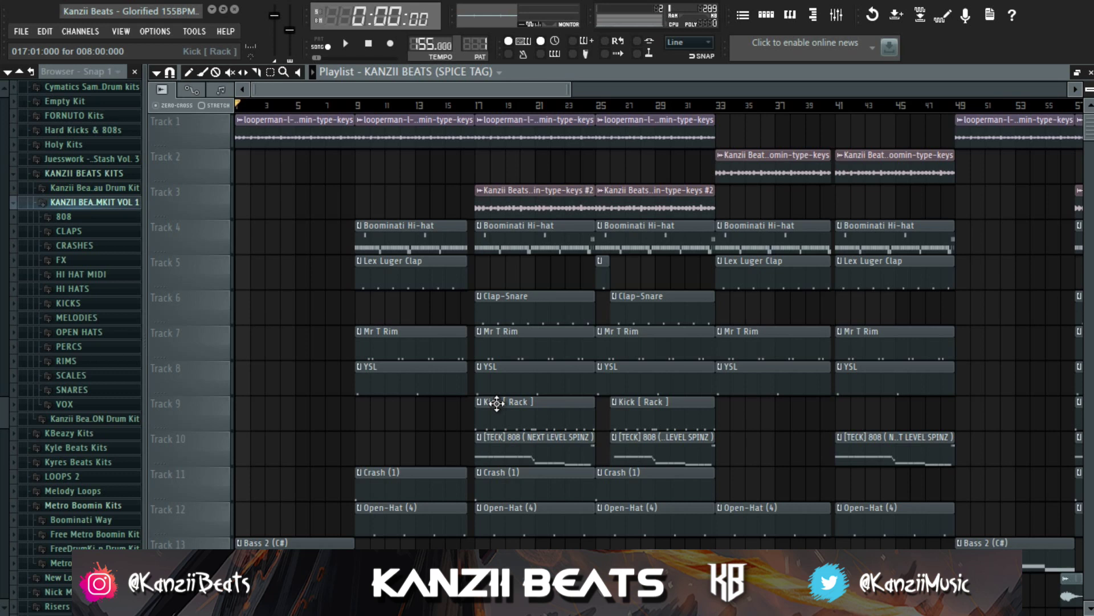
key(space)
scroll(496, 403, down, 3)
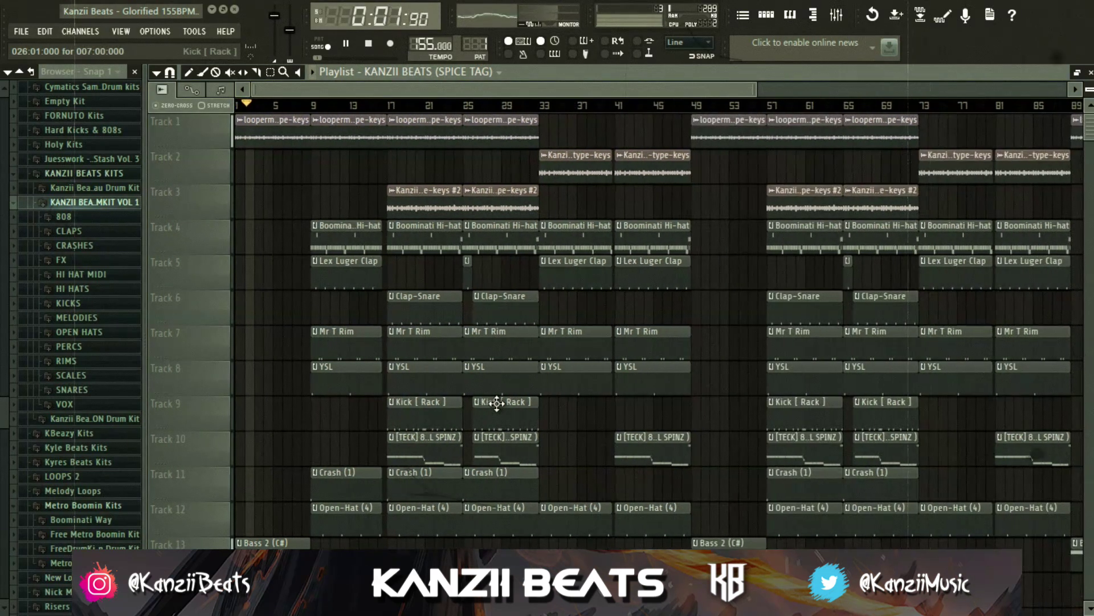